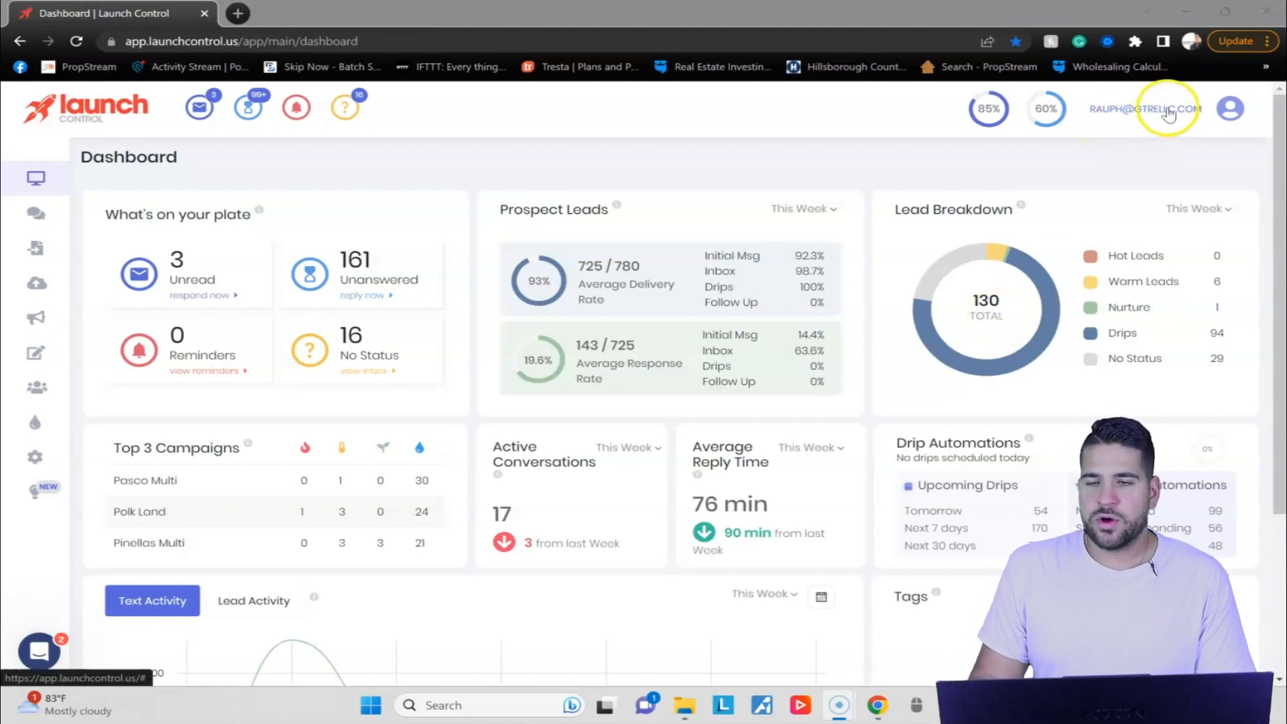
Open the Markets & Limits settings and review the daily and monthly message usage of the 727 market.
left_click(1220, 111)
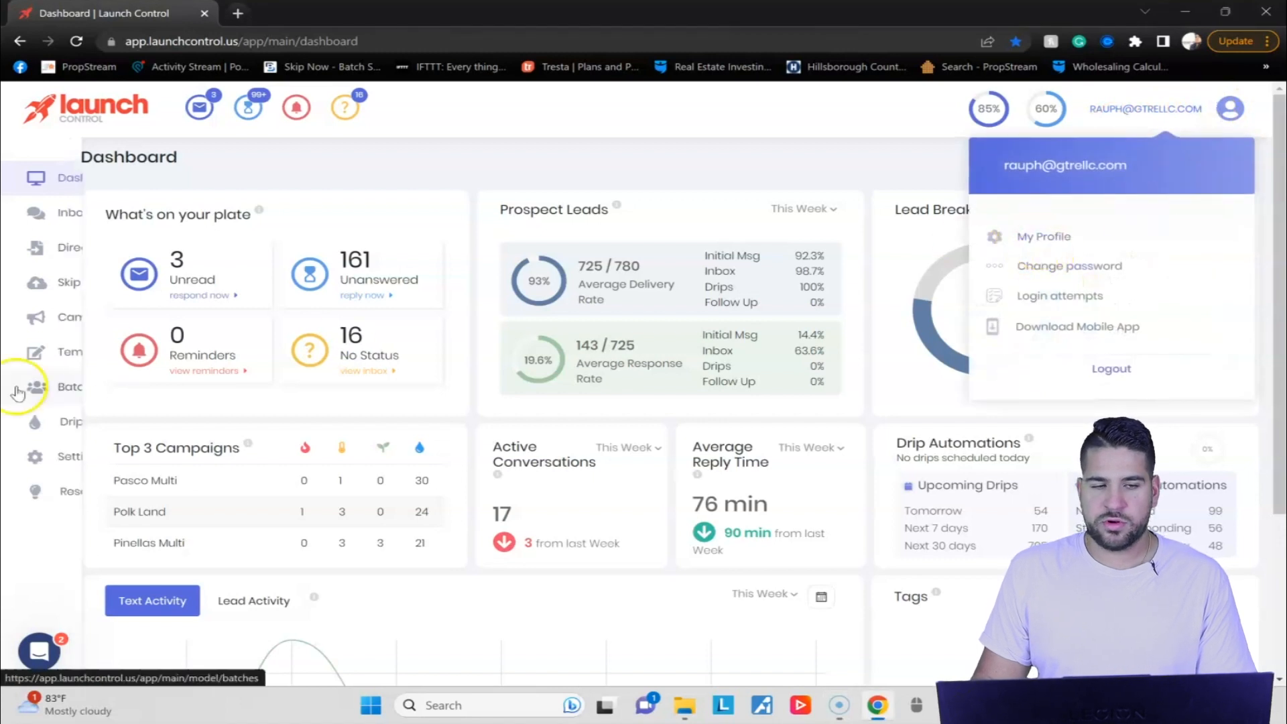
left_click(78, 462)
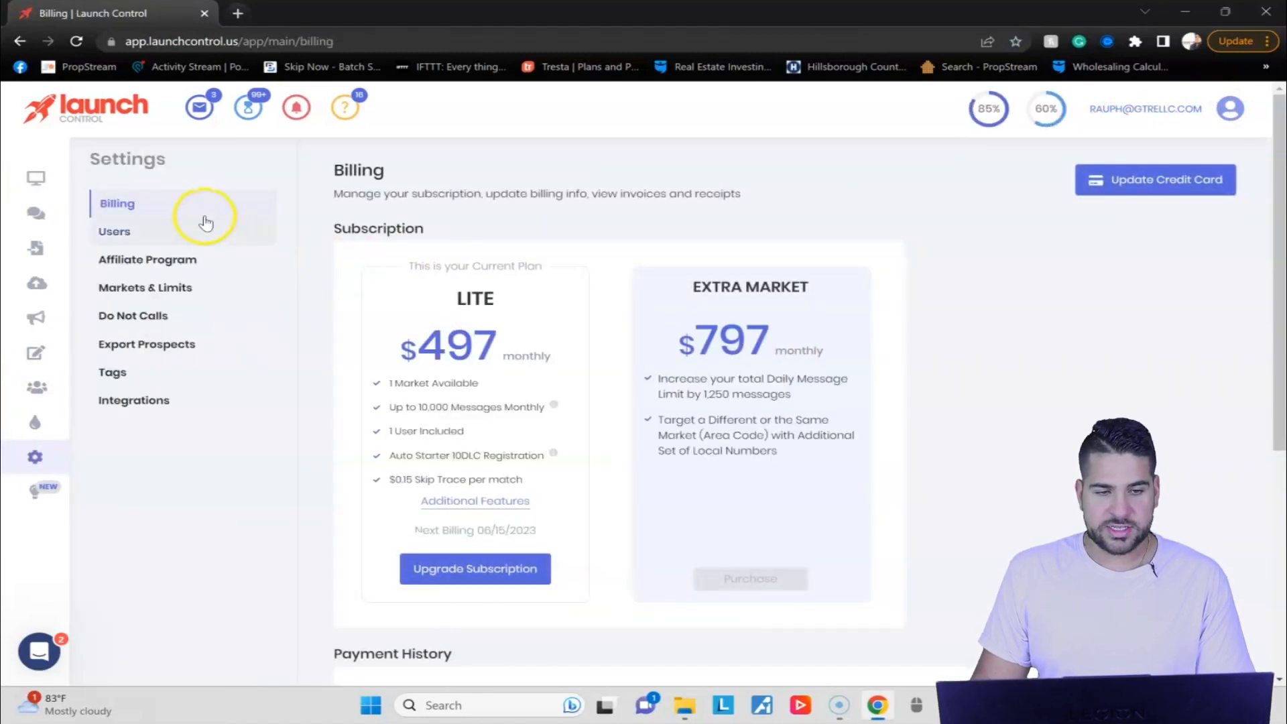
left_click(194, 295)
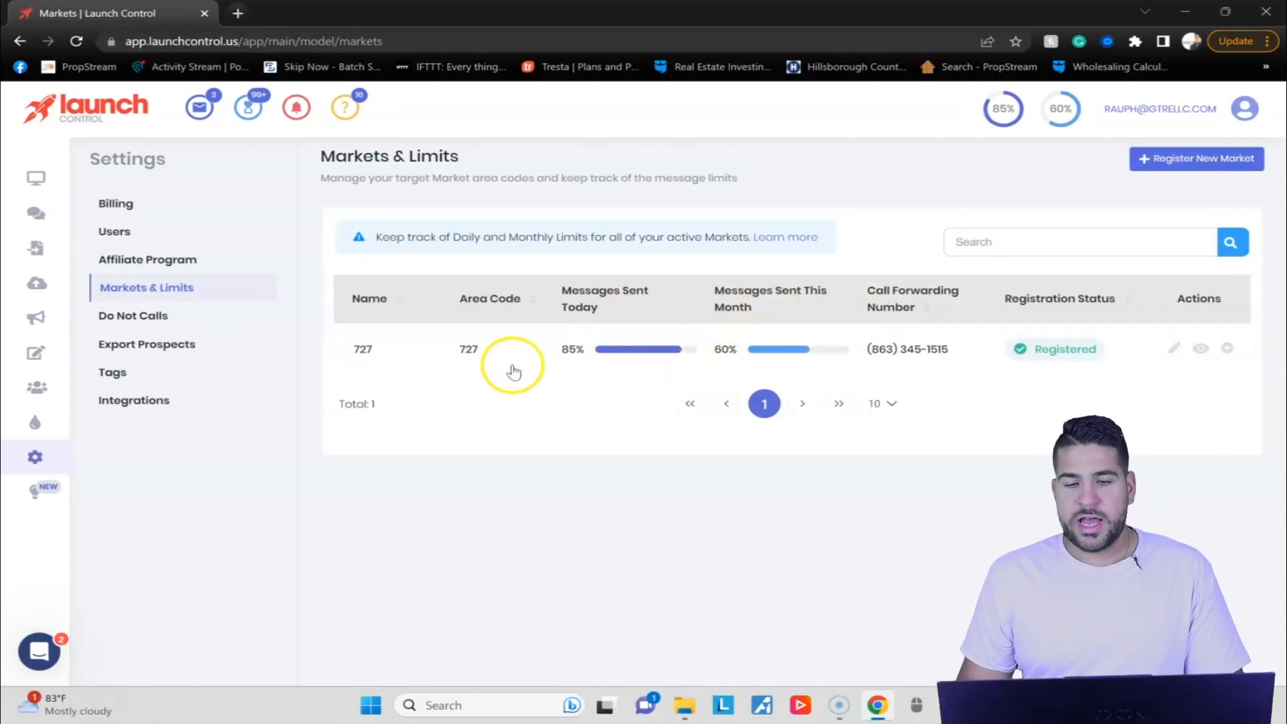
mouse_move(649, 354)
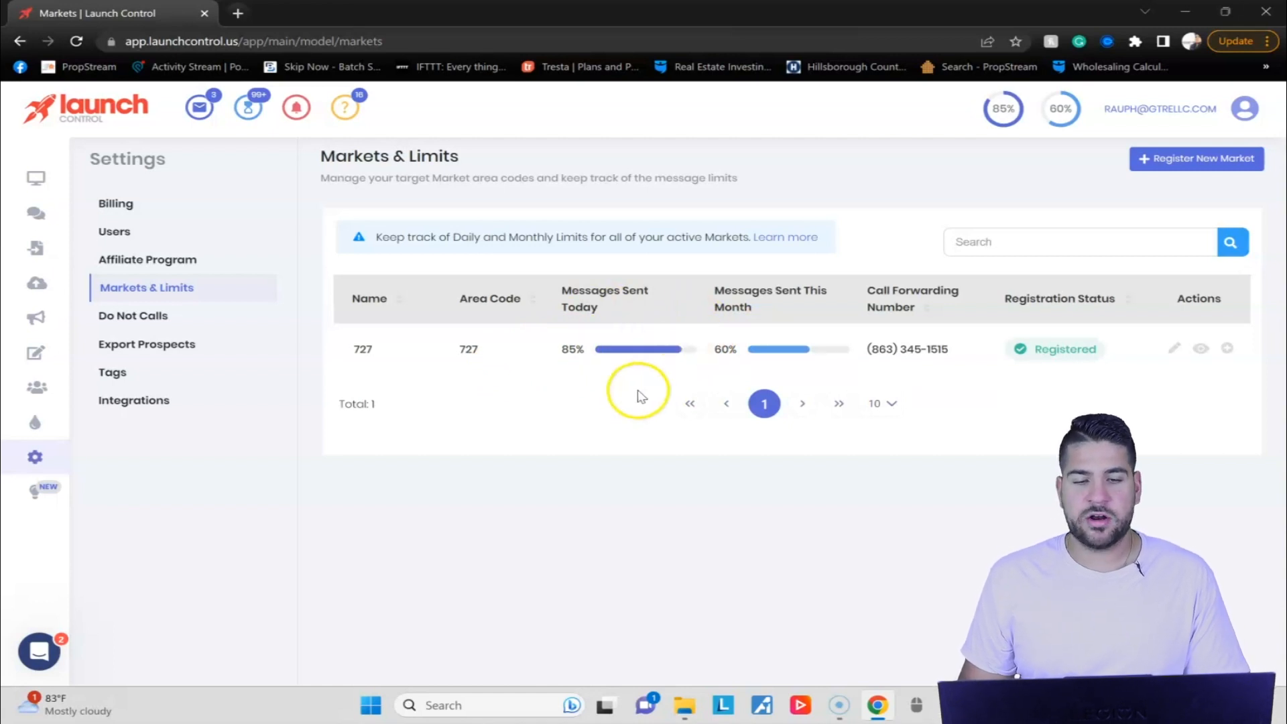
mouse_move(834, 350)
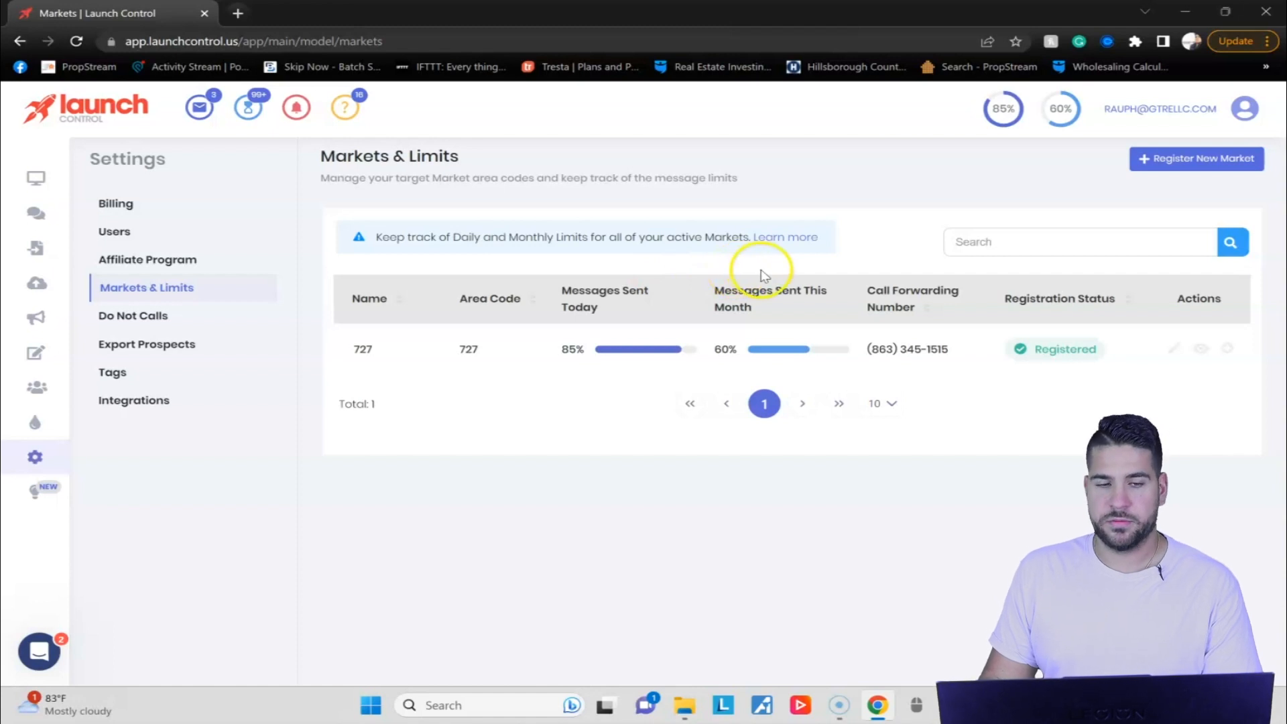
View the Direct Import lists and the Skip Trace page.
mouse_move(35, 248)
left_click(35, 248)
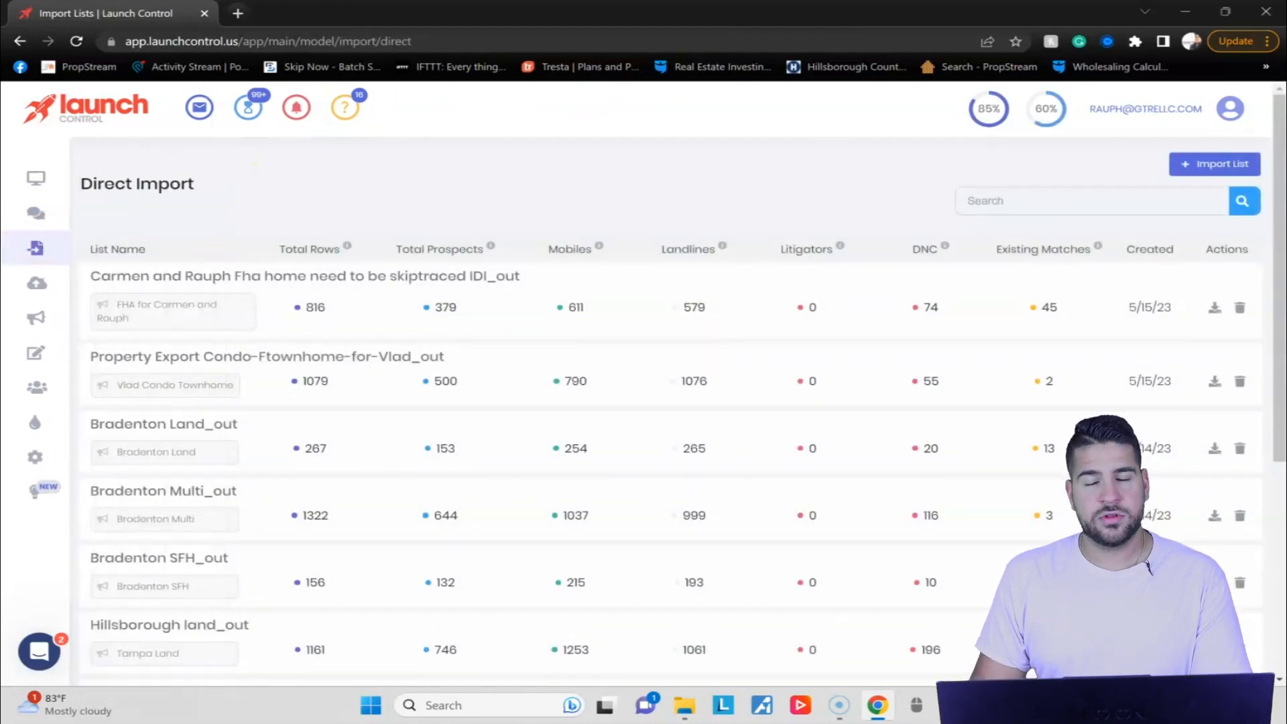
mouse_move(37, 283)
left_click(96, 283)
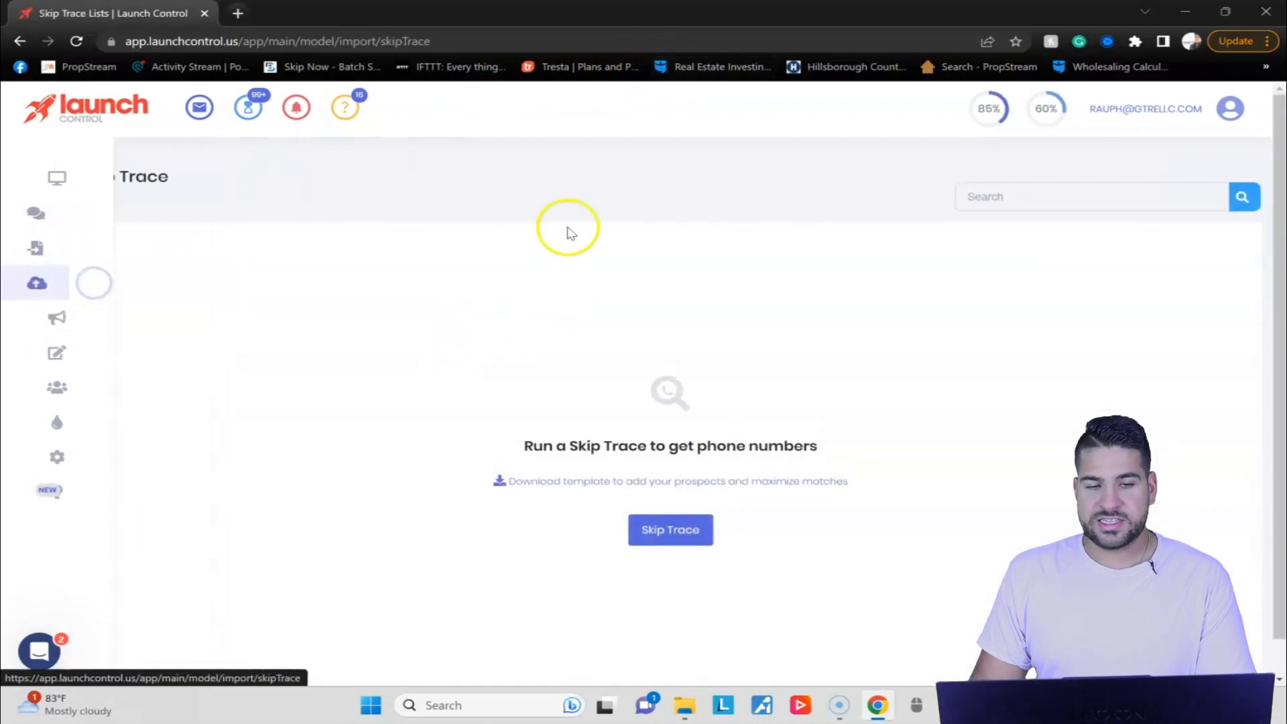
Start a direct list import with the file Property Export Bradenton+Multi+Targeted.
left_click(28, 254)
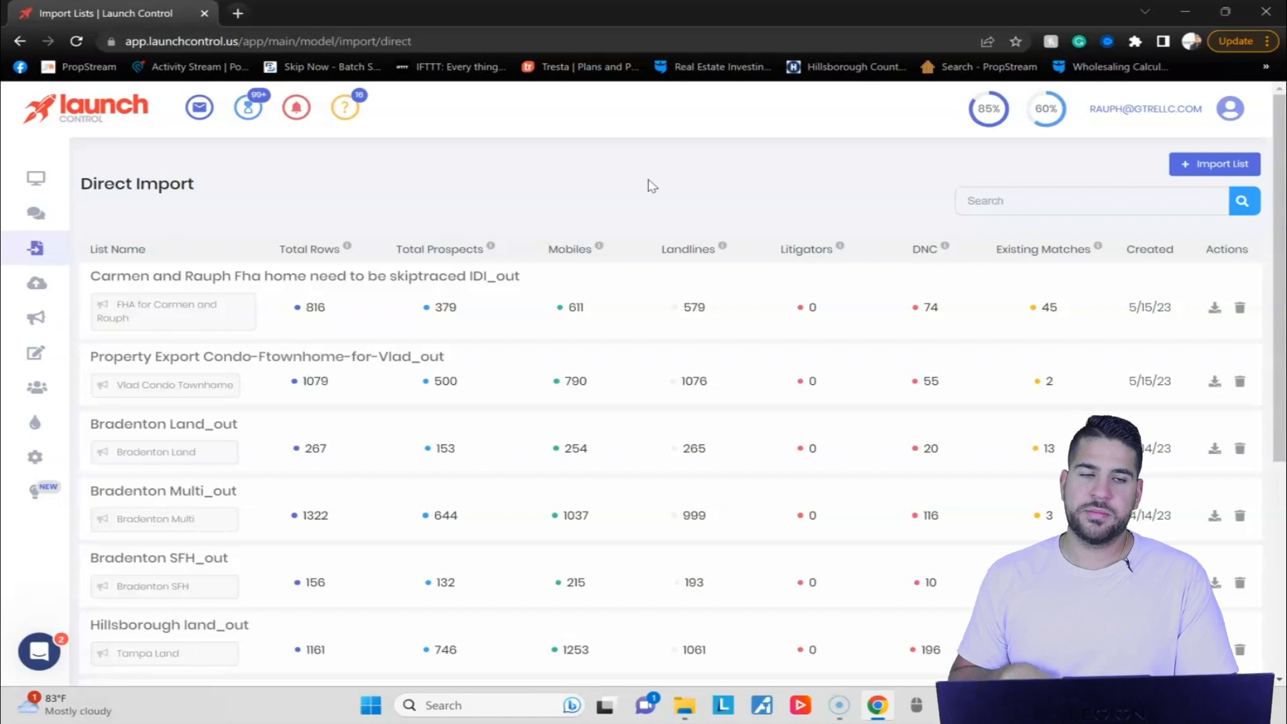
left_click(1175, 158)
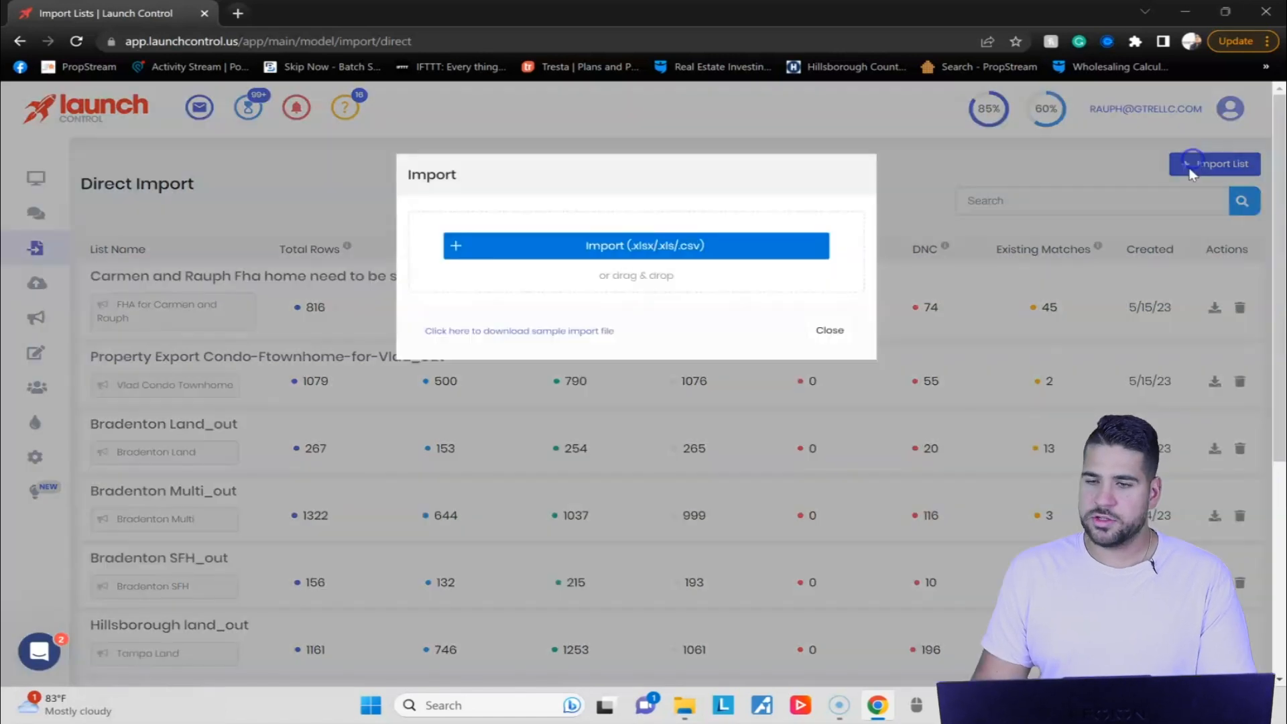
left_click(676, 247)
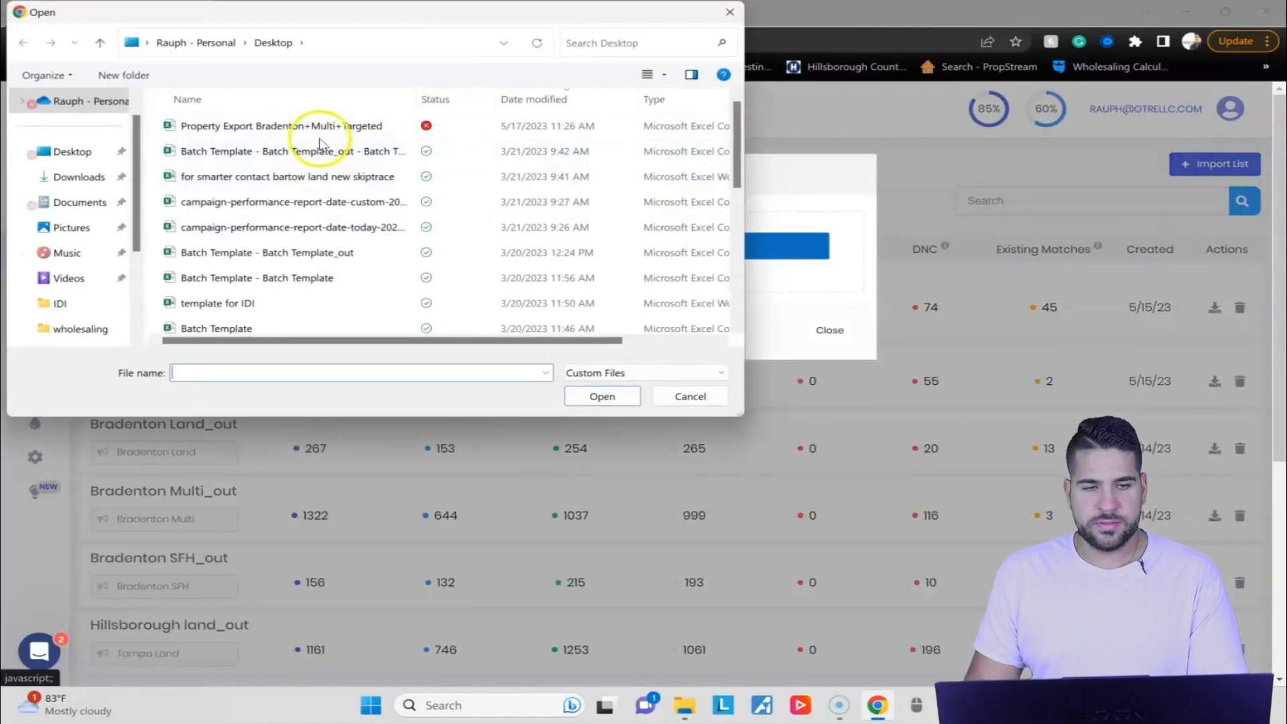
left_click(325, 126)
left_click(637, 400)
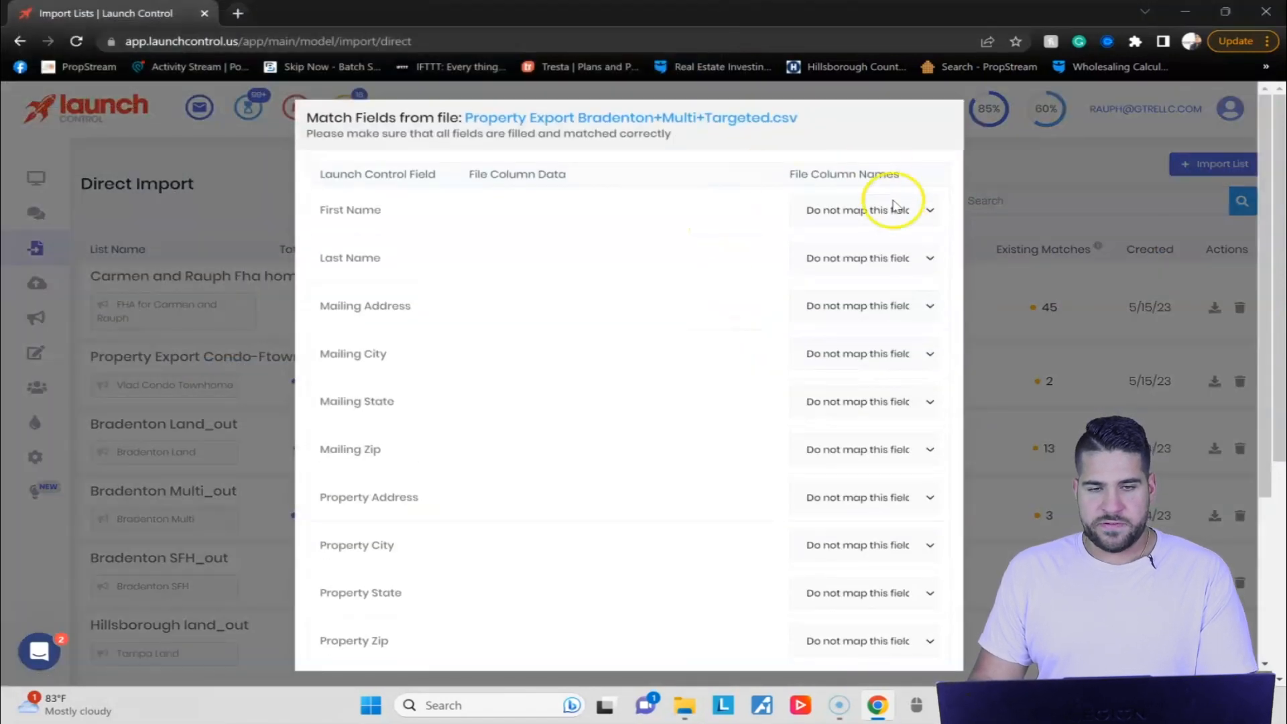
Map First Name to owner 1 first name and Last Name to owner 1 last name, review the remaining fields, and cancel the import.
left_click(874, 210)
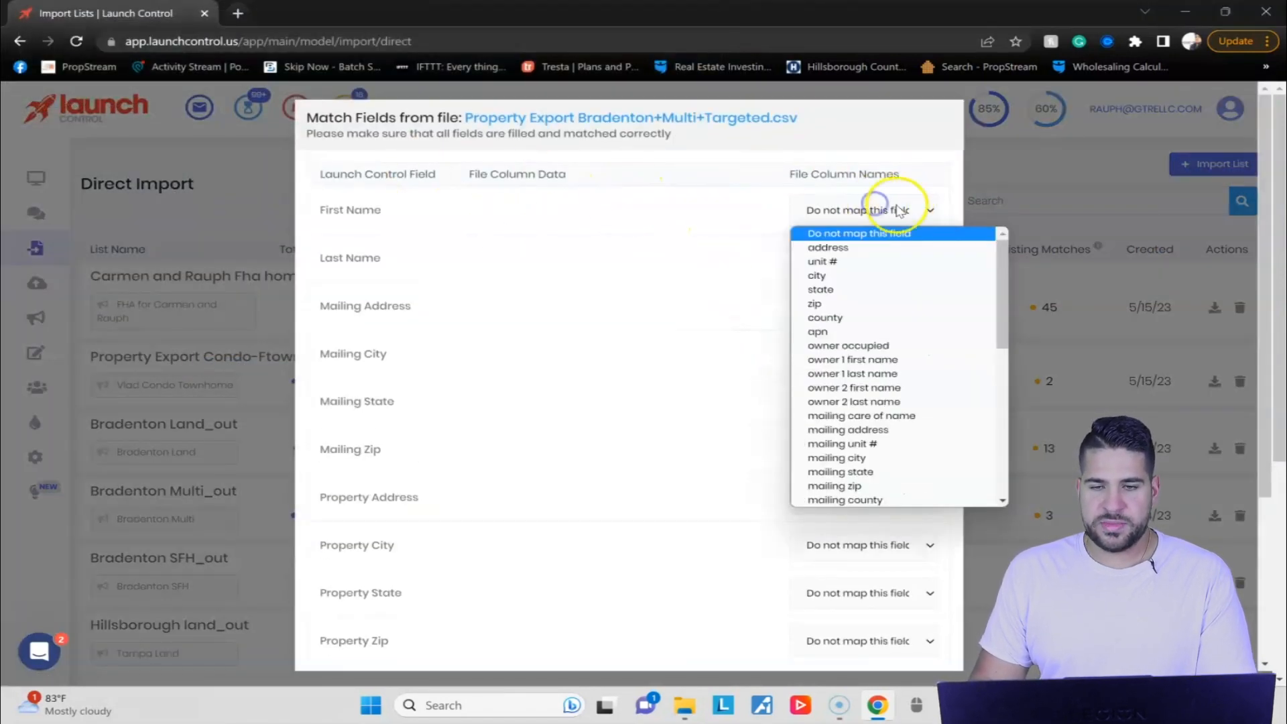
left_click(862, 360)
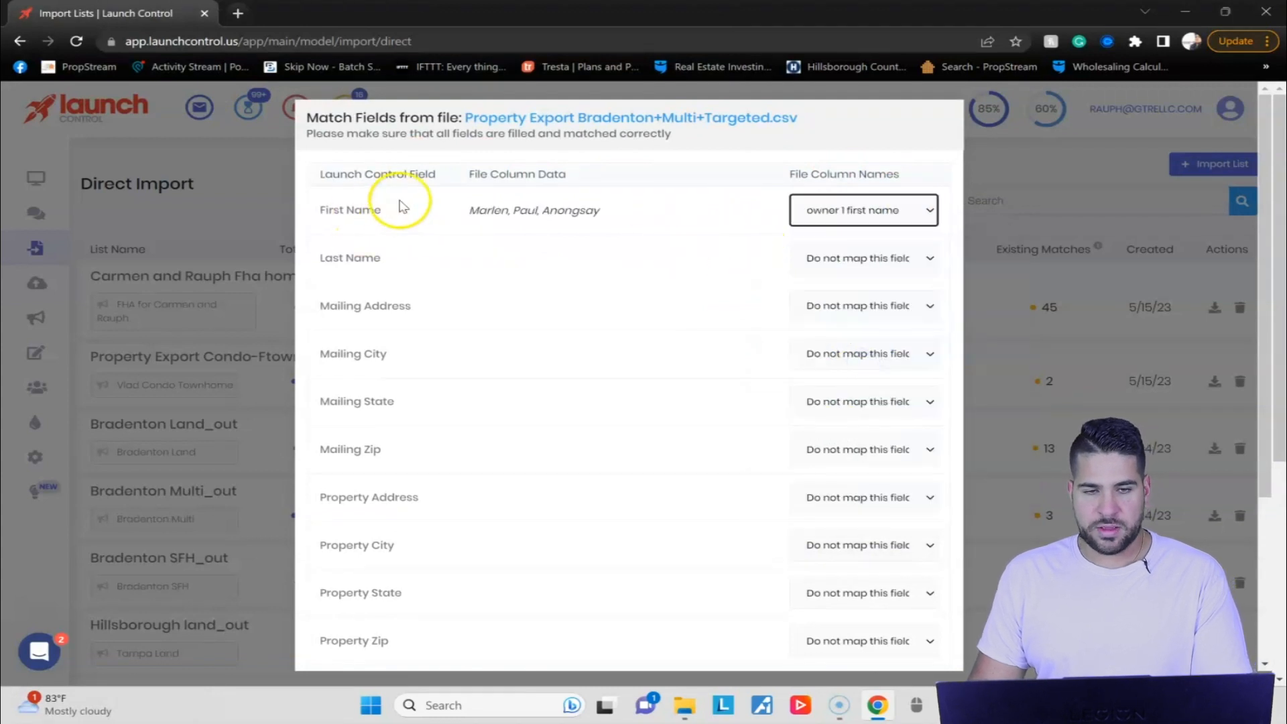
left_click(824, 259)
left_click(896, 407)
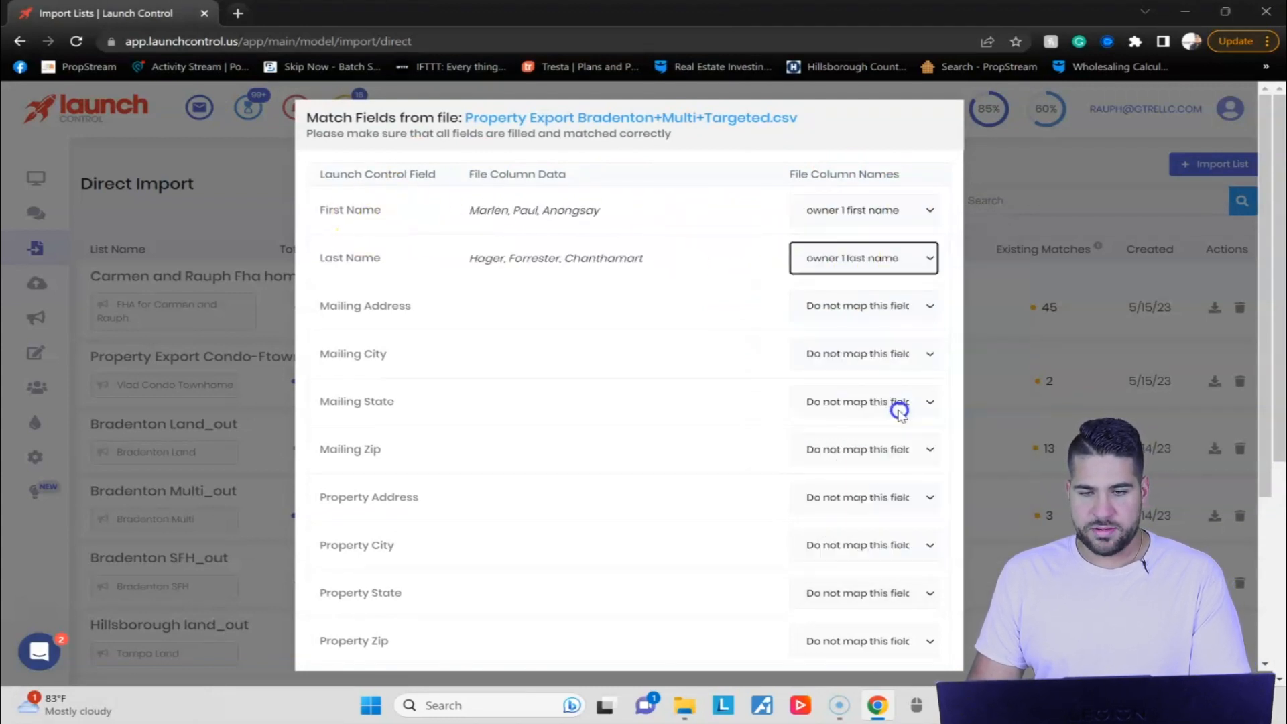
scroll(540, 285, "down", 4)
scroll(540, 285, "down", 3)
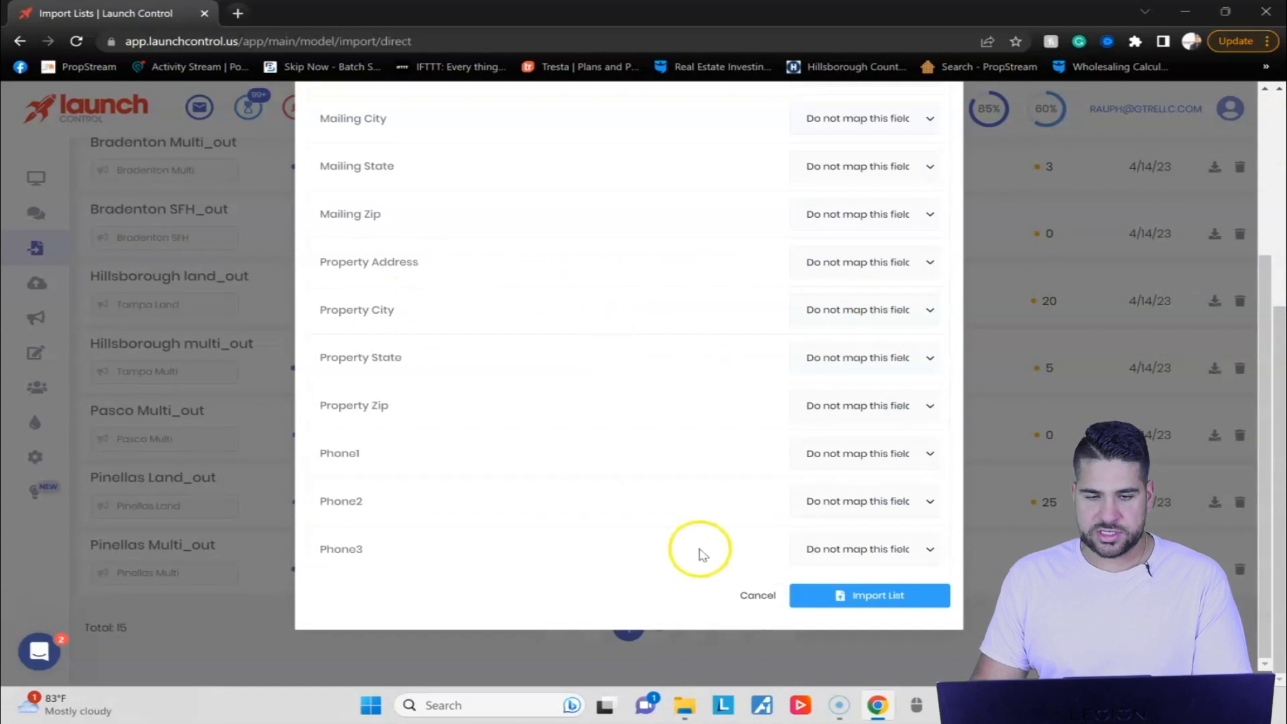
scroll(872, 389, "up", 5)
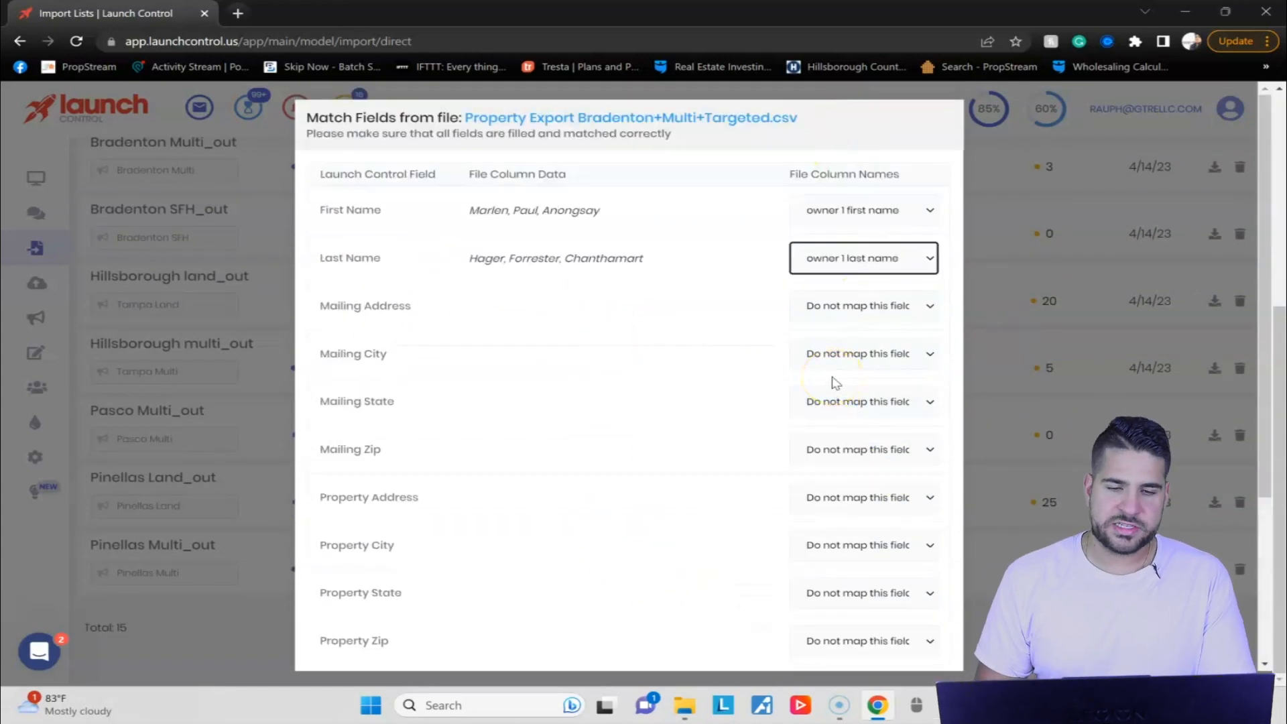
scroll(882, 368, "down", 4)
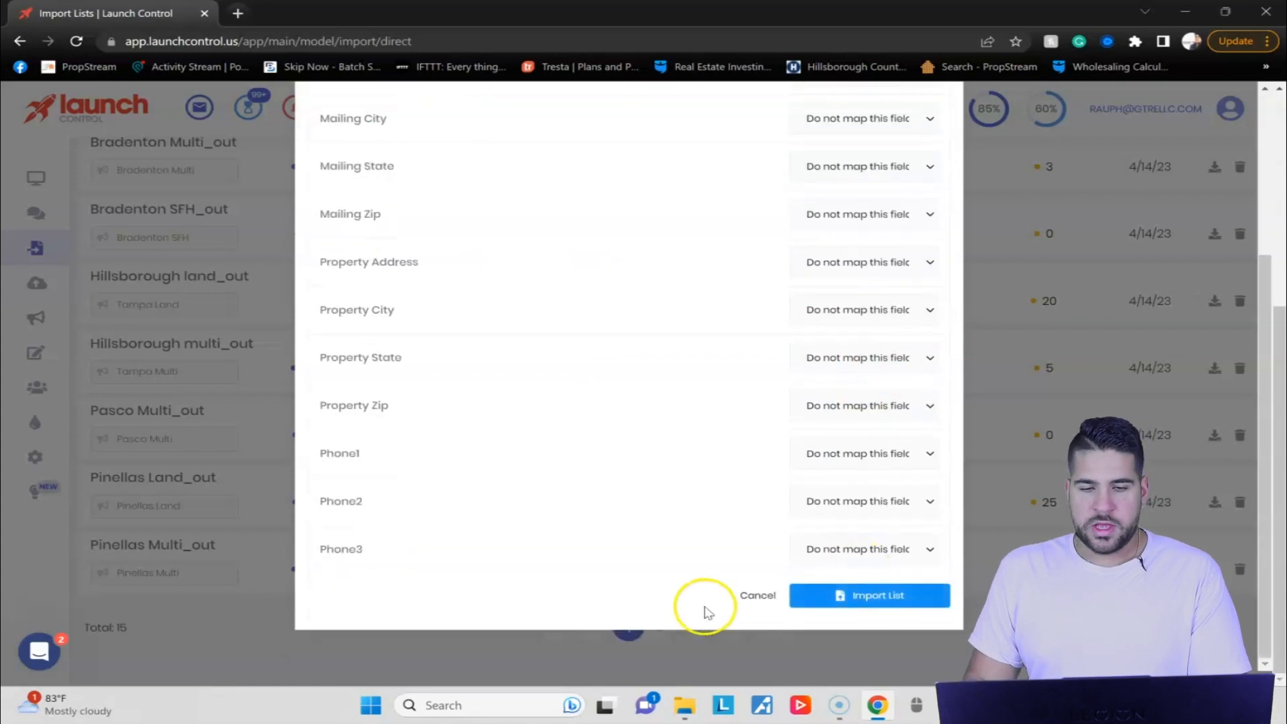
left_click(756, 591)
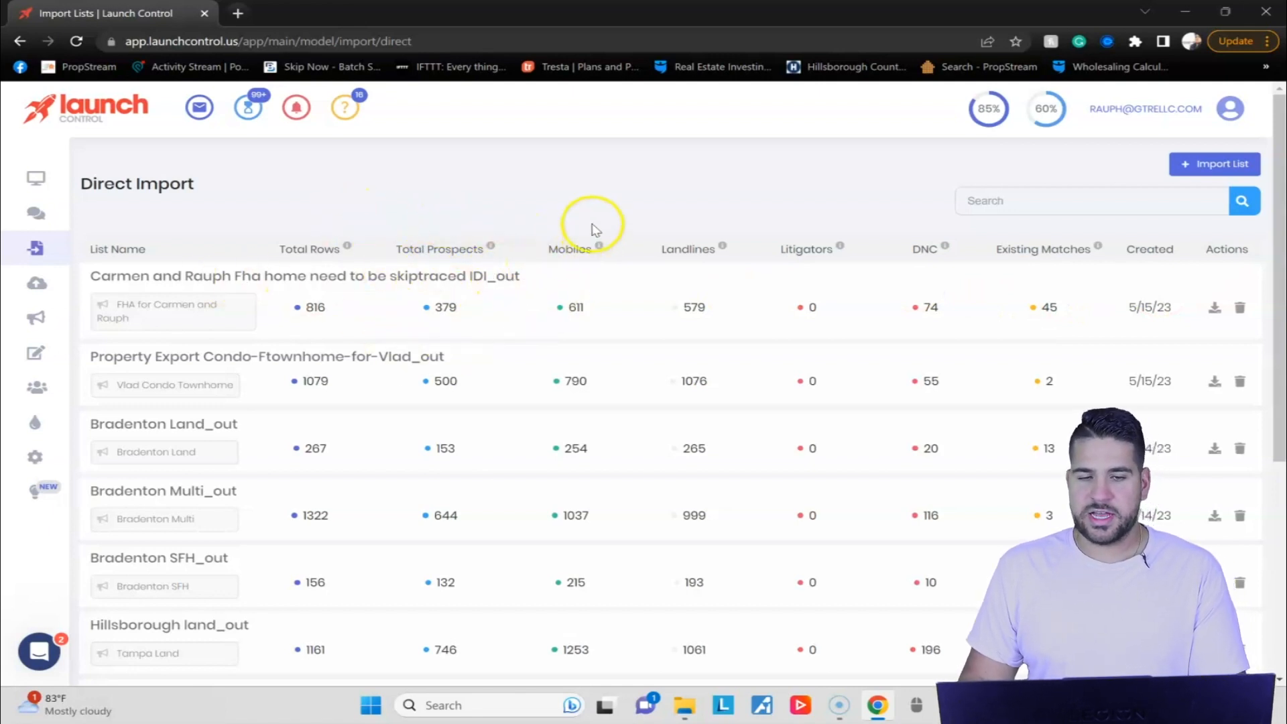
double_click(1058, 306)
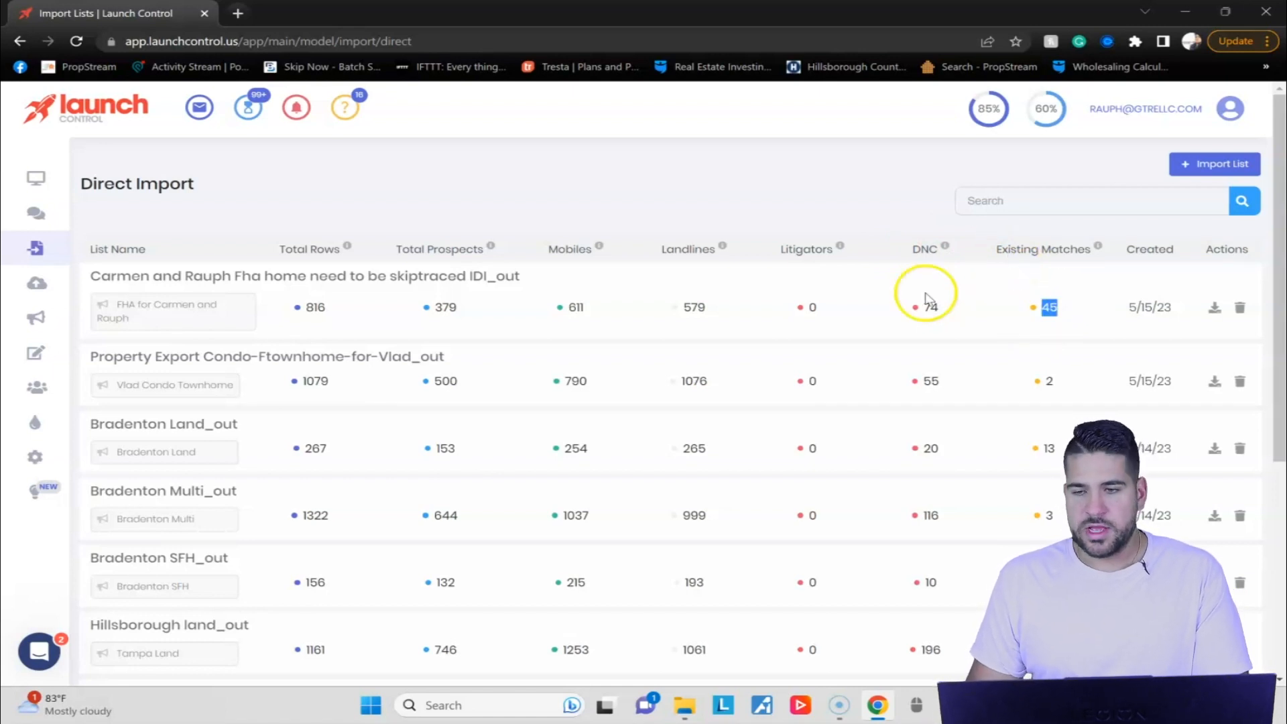
Create a new campaign named TEST for the 727 market and save it.
mouse_move(45, 320)
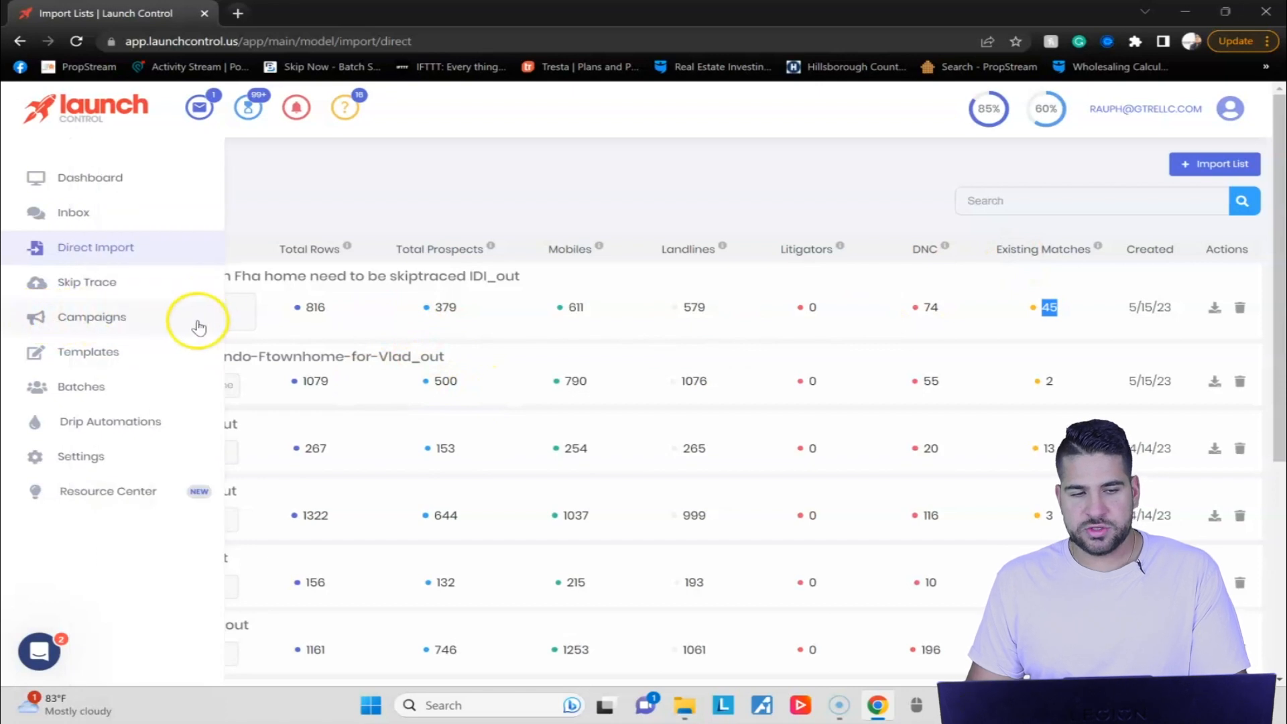
left_click(195, 322)
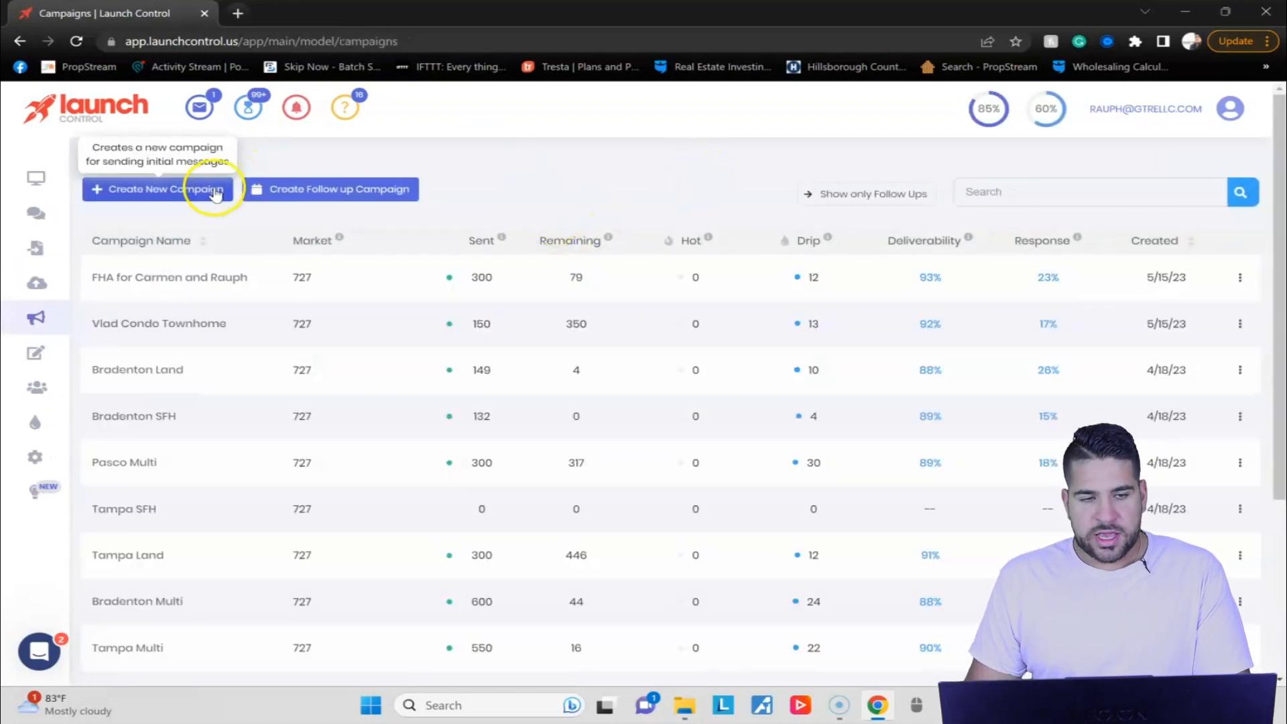
left_click(210, 192)
left_click(597, 180)
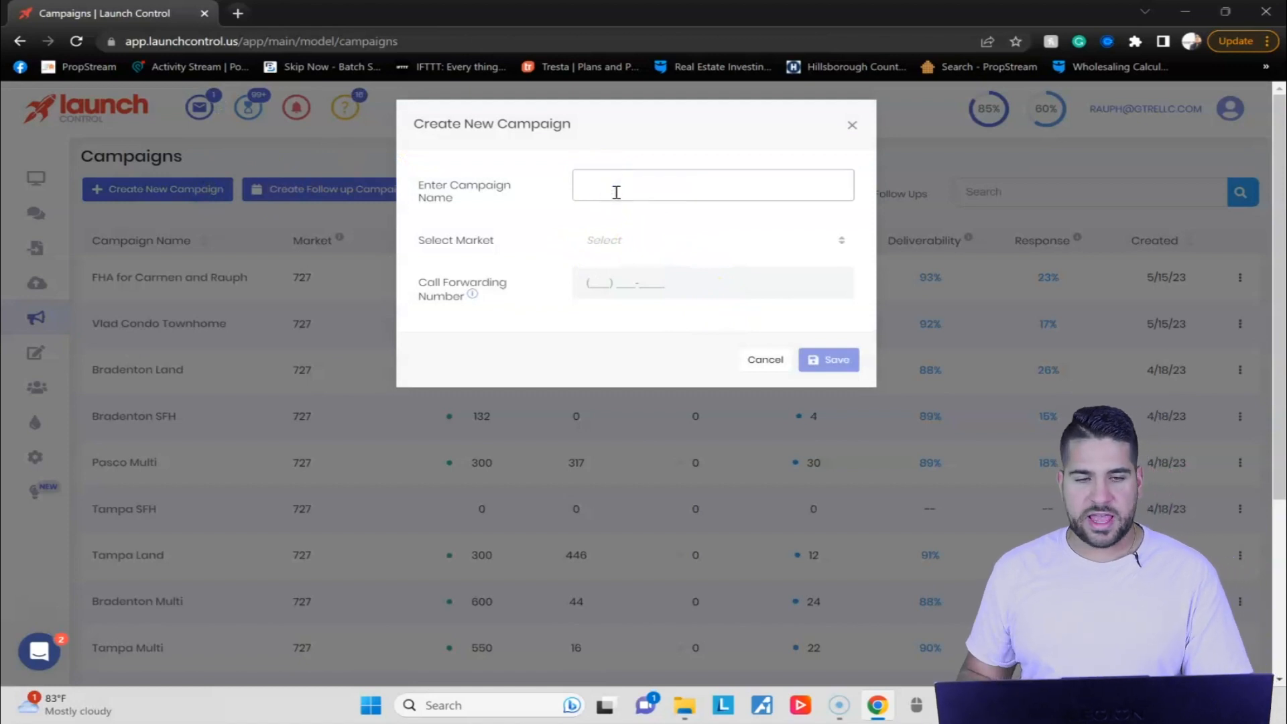
left_click(612, 197)
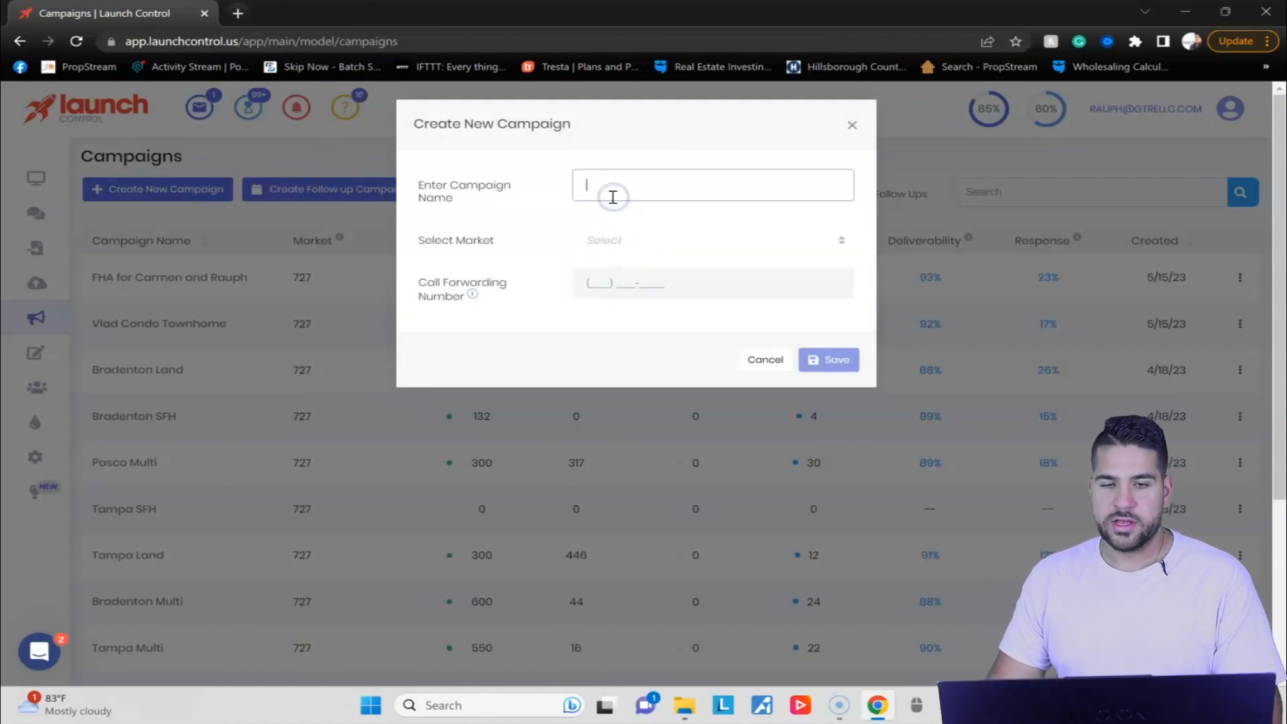
left_click(637, 238)
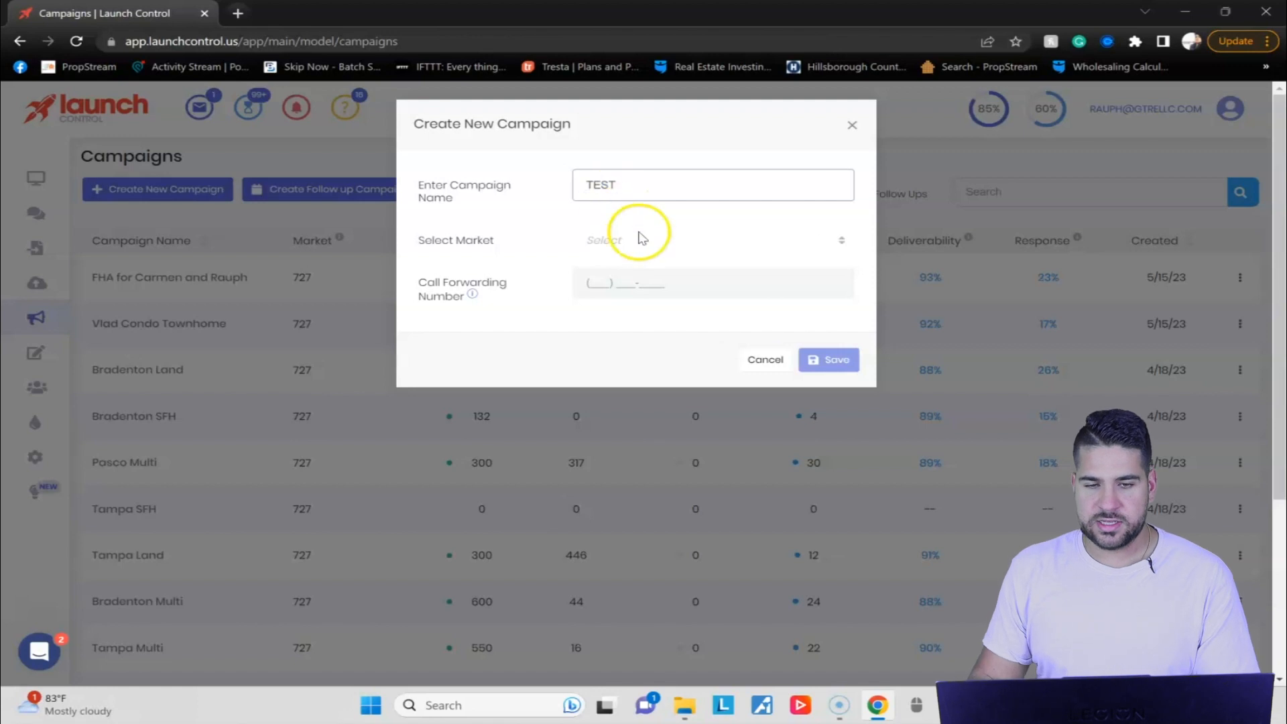
left_click(637, 279)
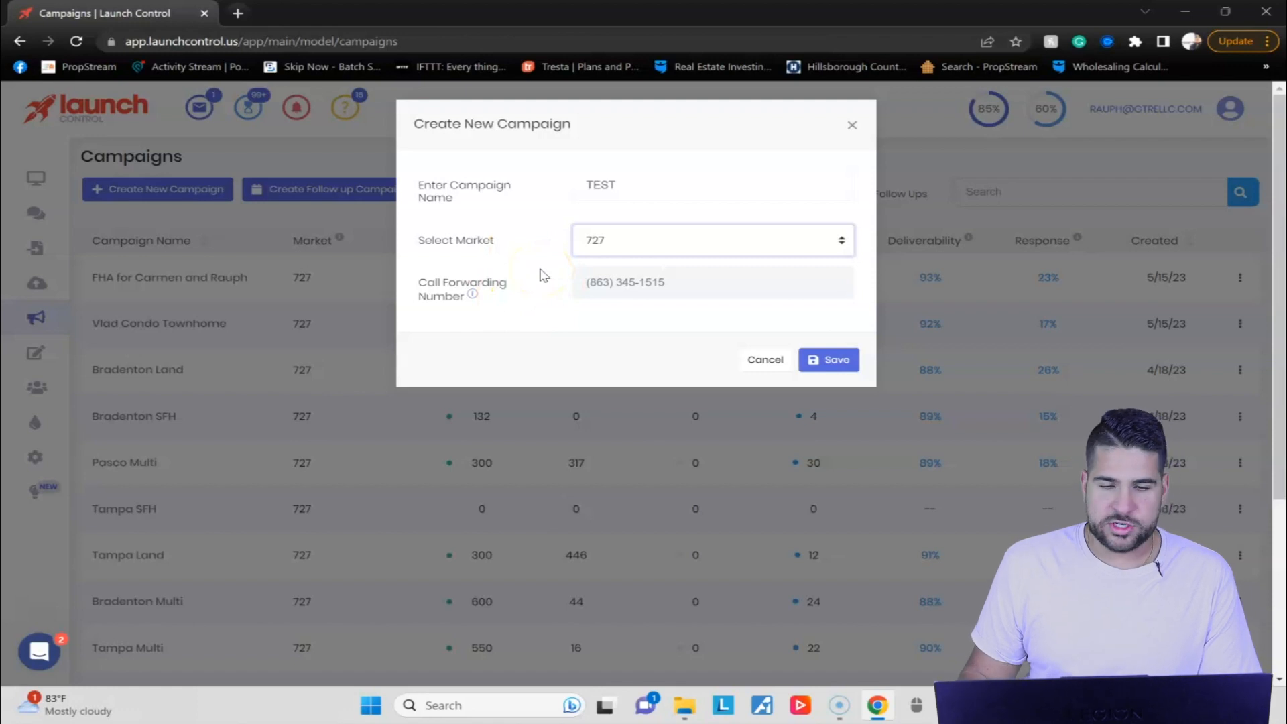
left_click(852, 360)
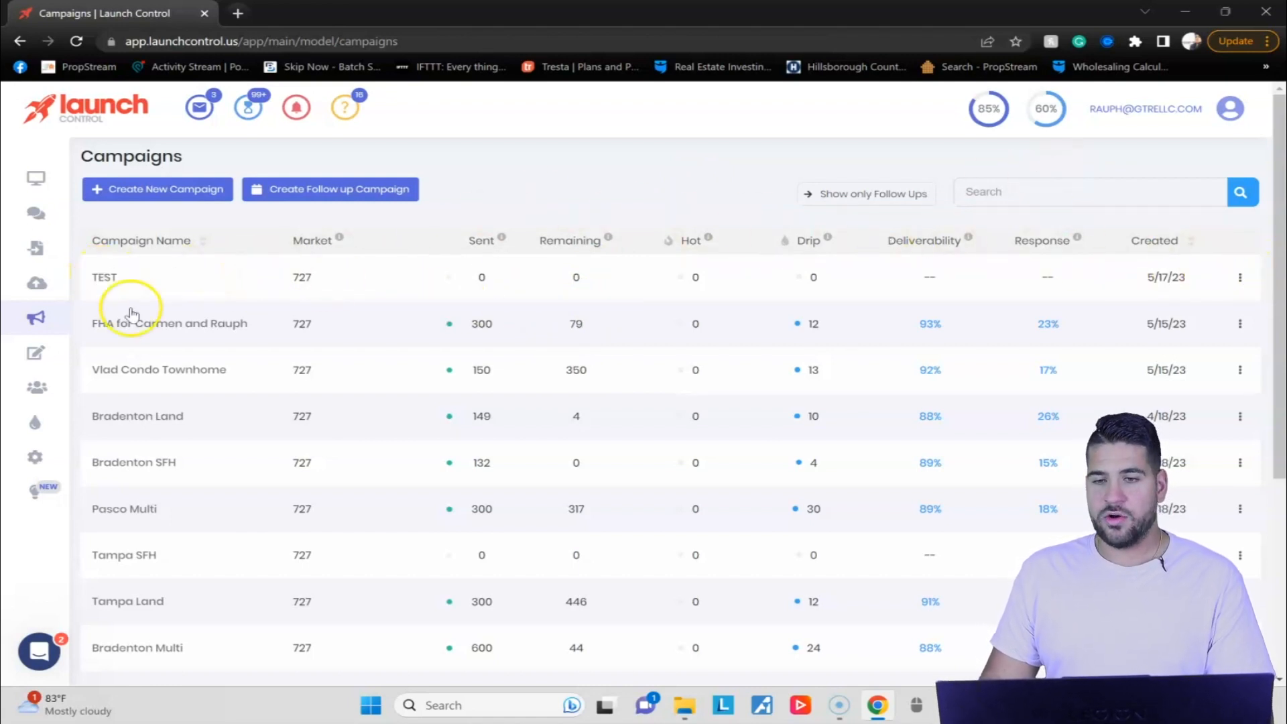
Return to the Direct Import lists and open the details of the campaign linked to the first list.
mouse_move(77, 249)
left_click(82, 249)
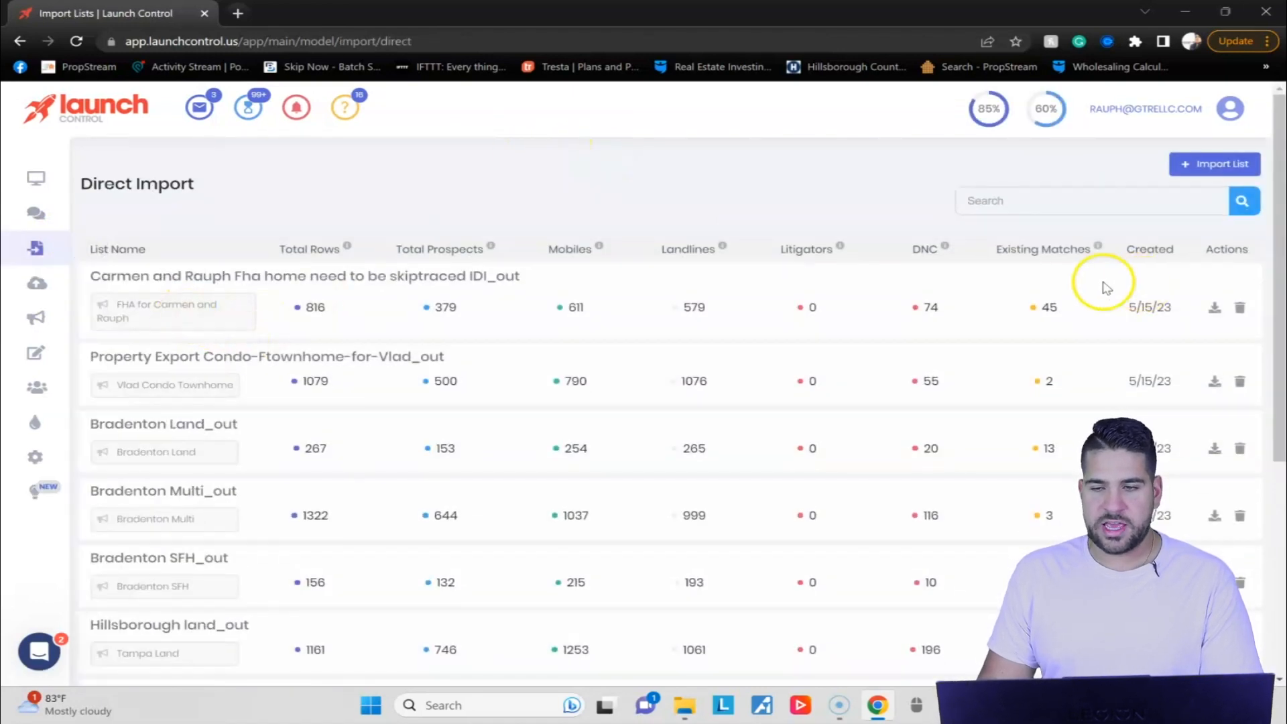
left_click(159, 302)
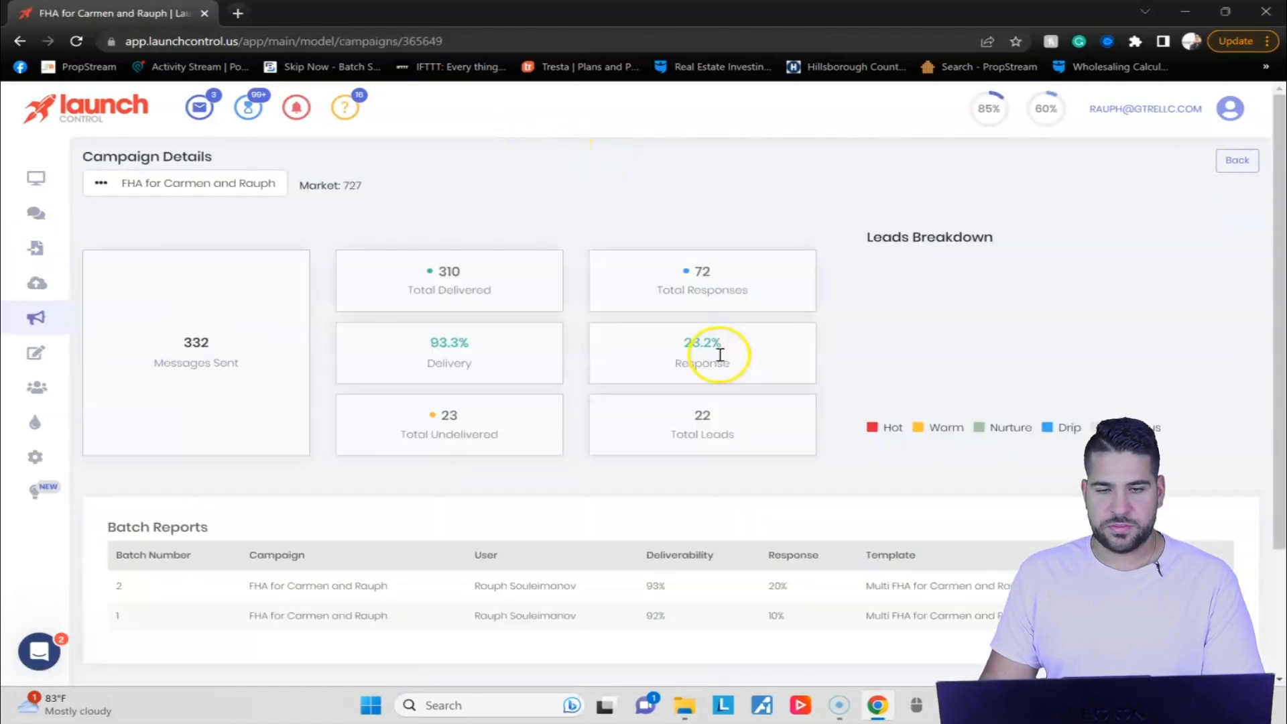
left_click(20, 41)
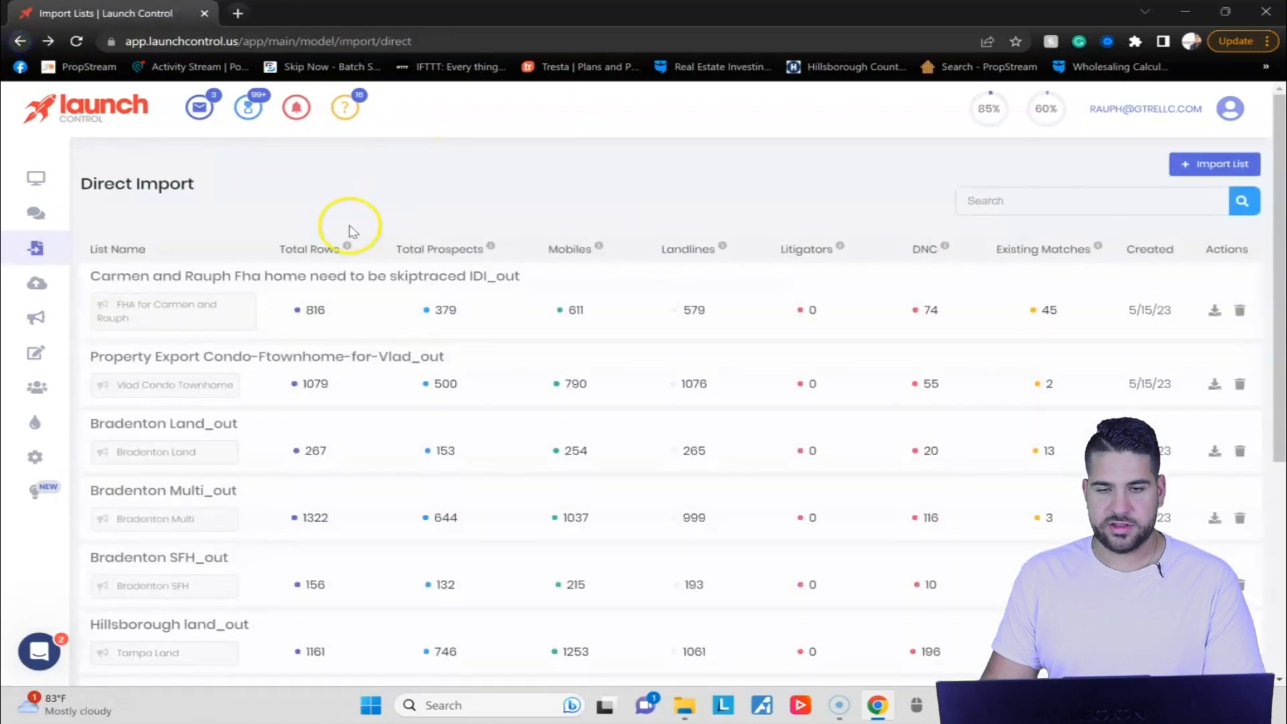
scroll(182, 403, "down", 6)
scroll(172, 537, "up", 6)
left_click(195, 293)
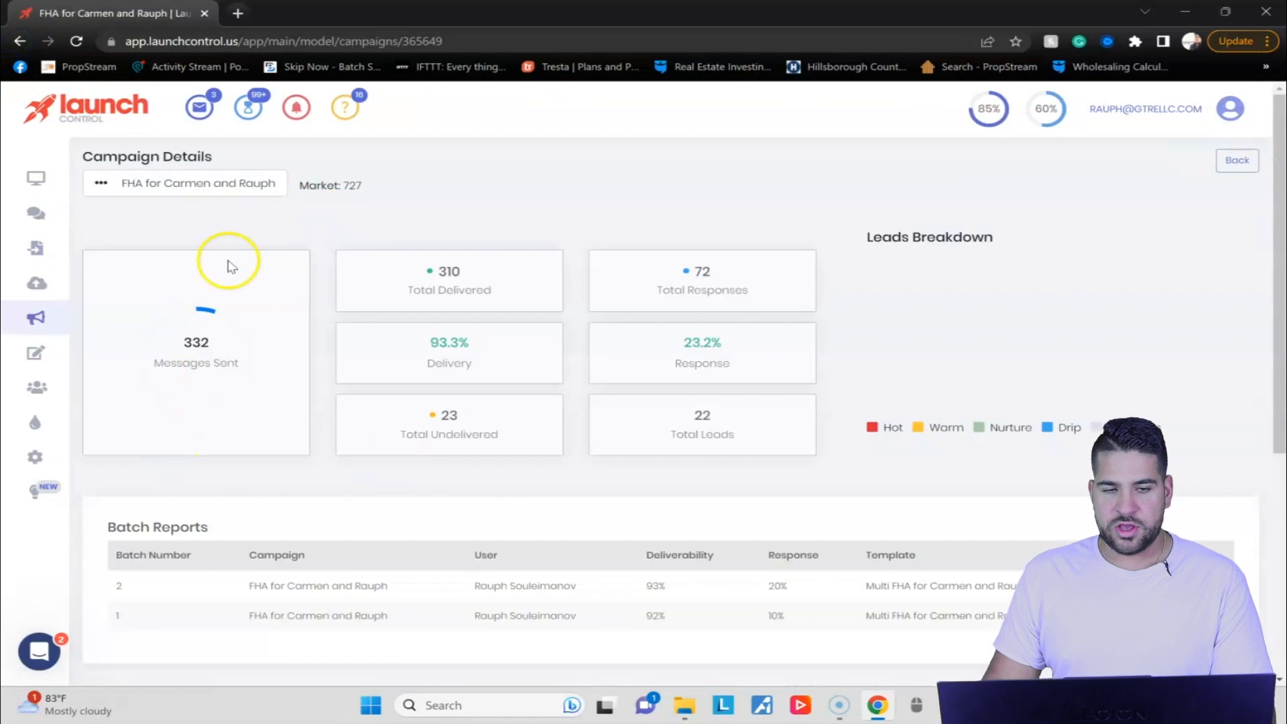
Look through the campaign selector on the Campaign Details page for the TEST campaign and close it without switching.
left_click(102, 184)
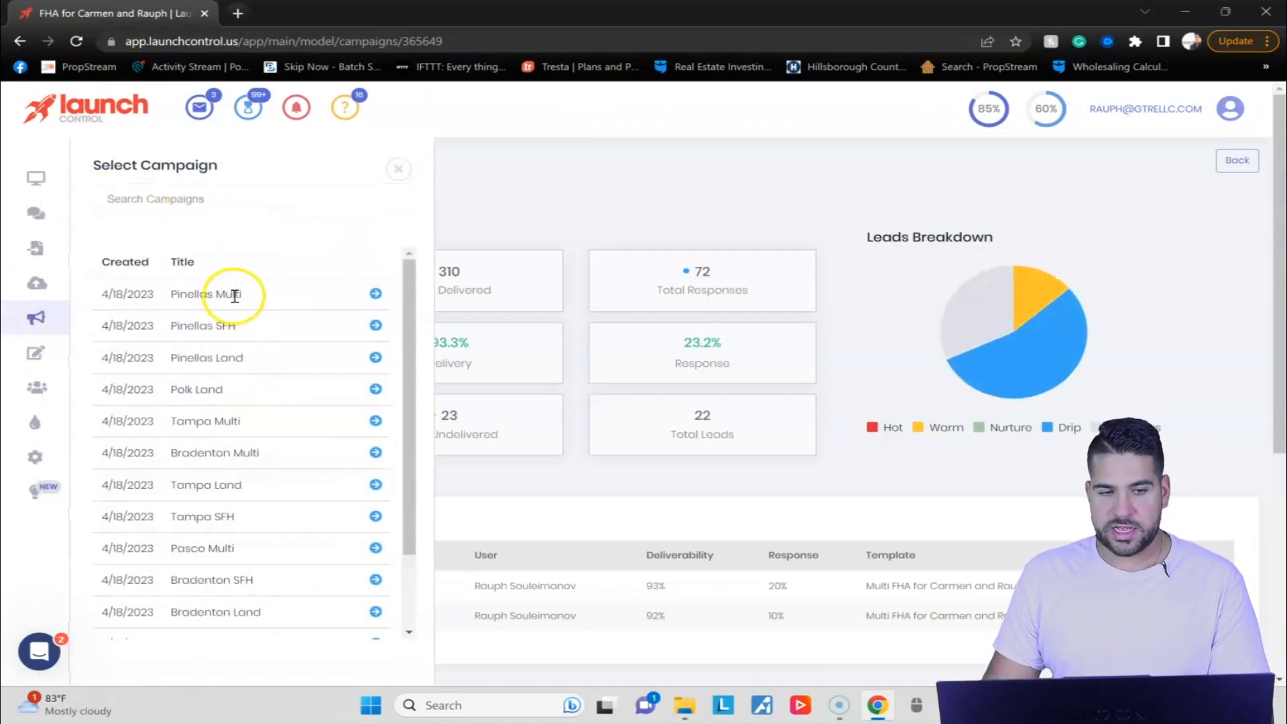
scroll(302, 429, "down", 2)
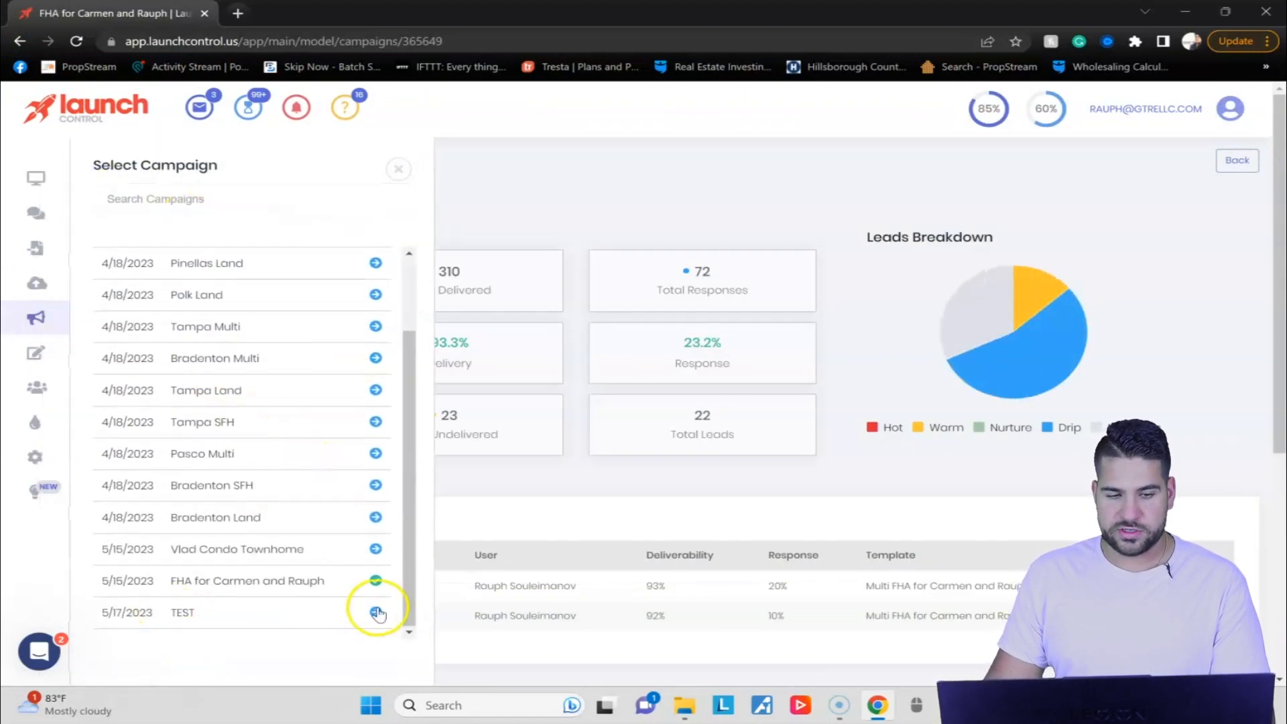
left_click(566, 209)
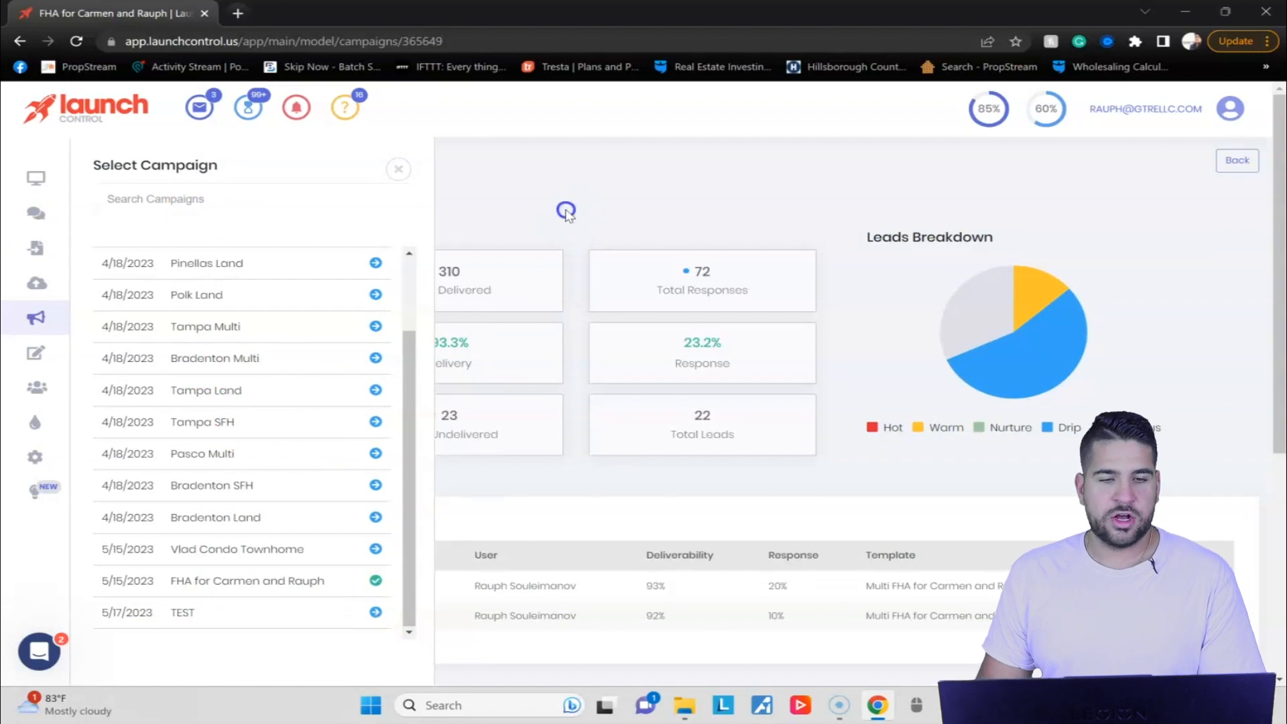
left_click(405, 164)
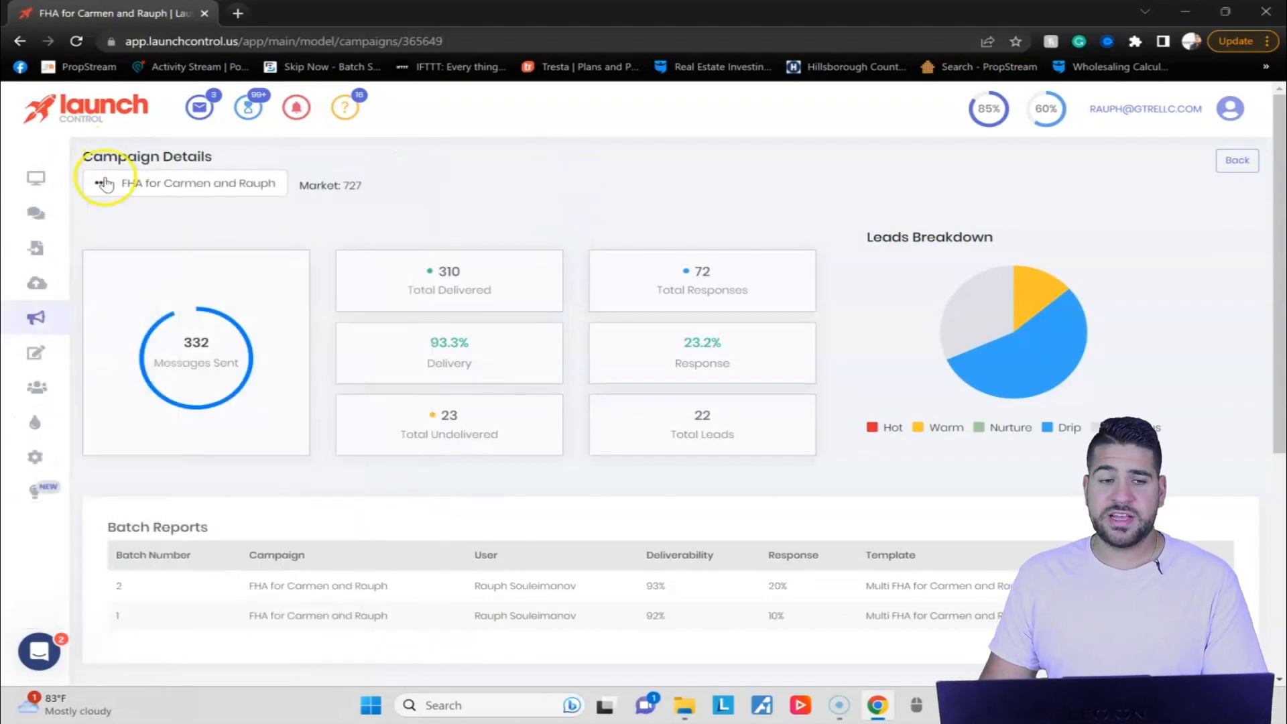
mouse_move(53, 327)
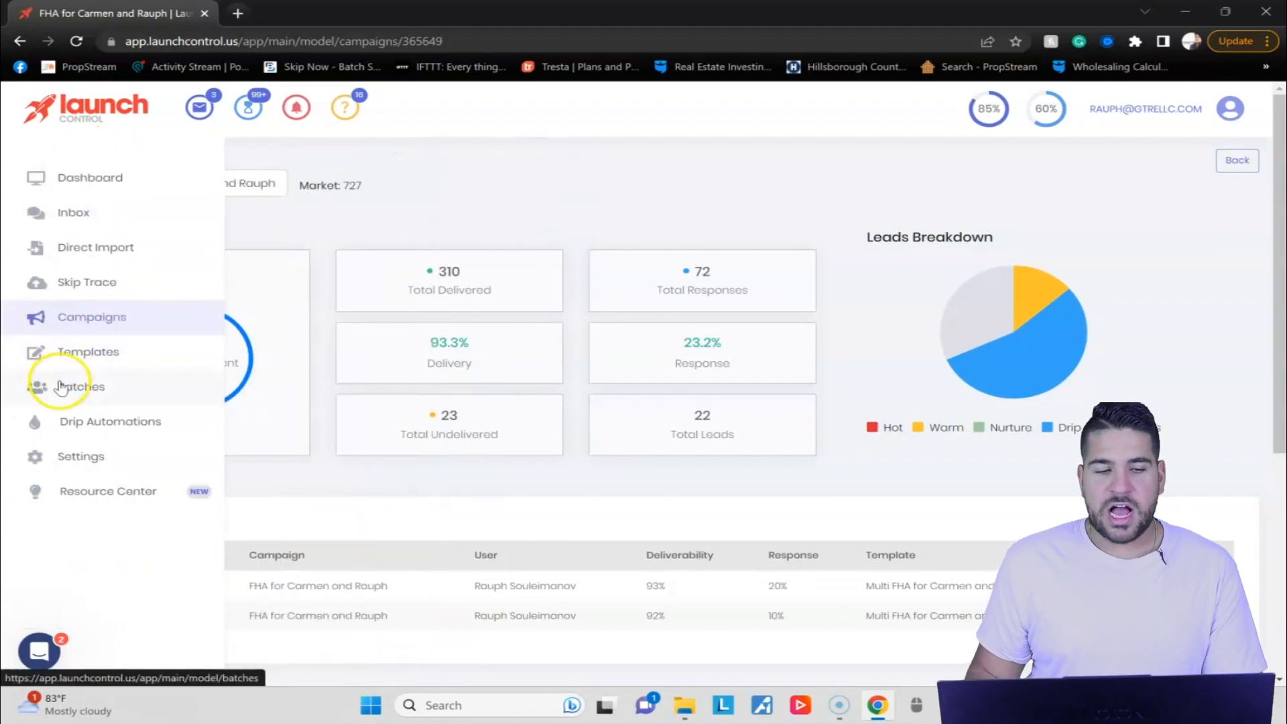
Open the list of all campaigns and examine their sent, remaining, drip, deliverability and response figures.
left_click(134, 322)
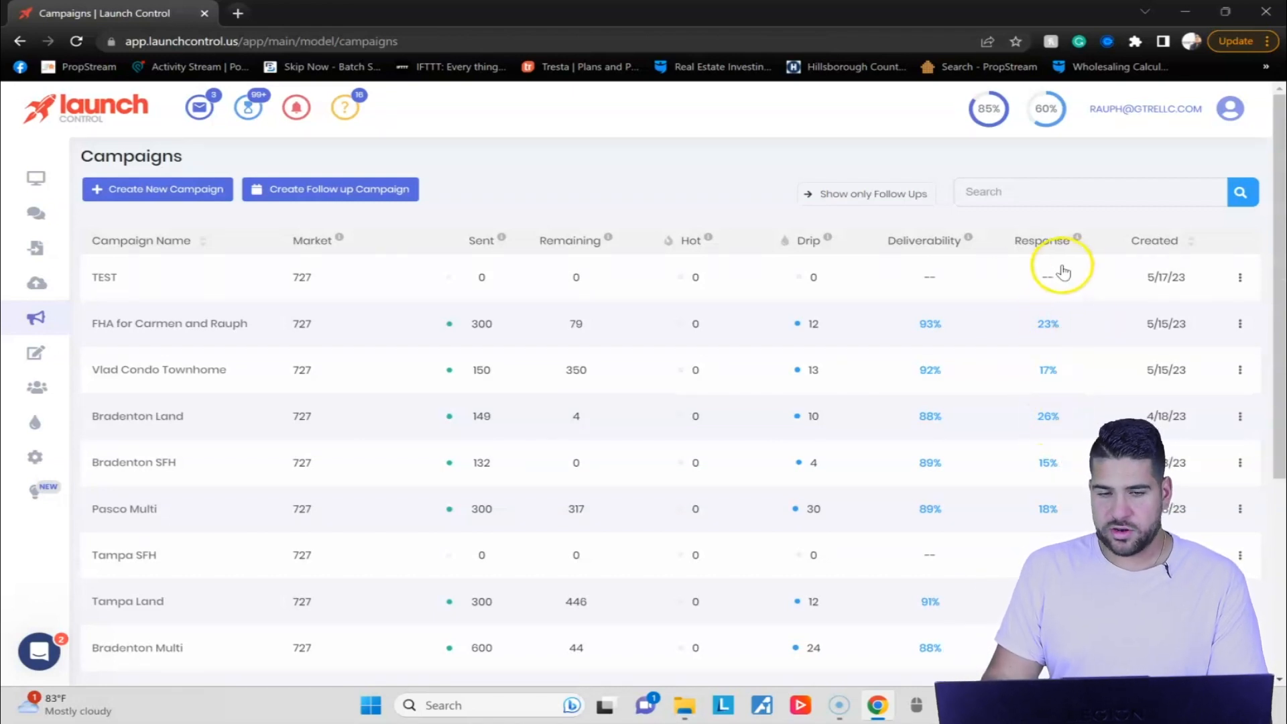
scroll(1070, 375, "down", 3)
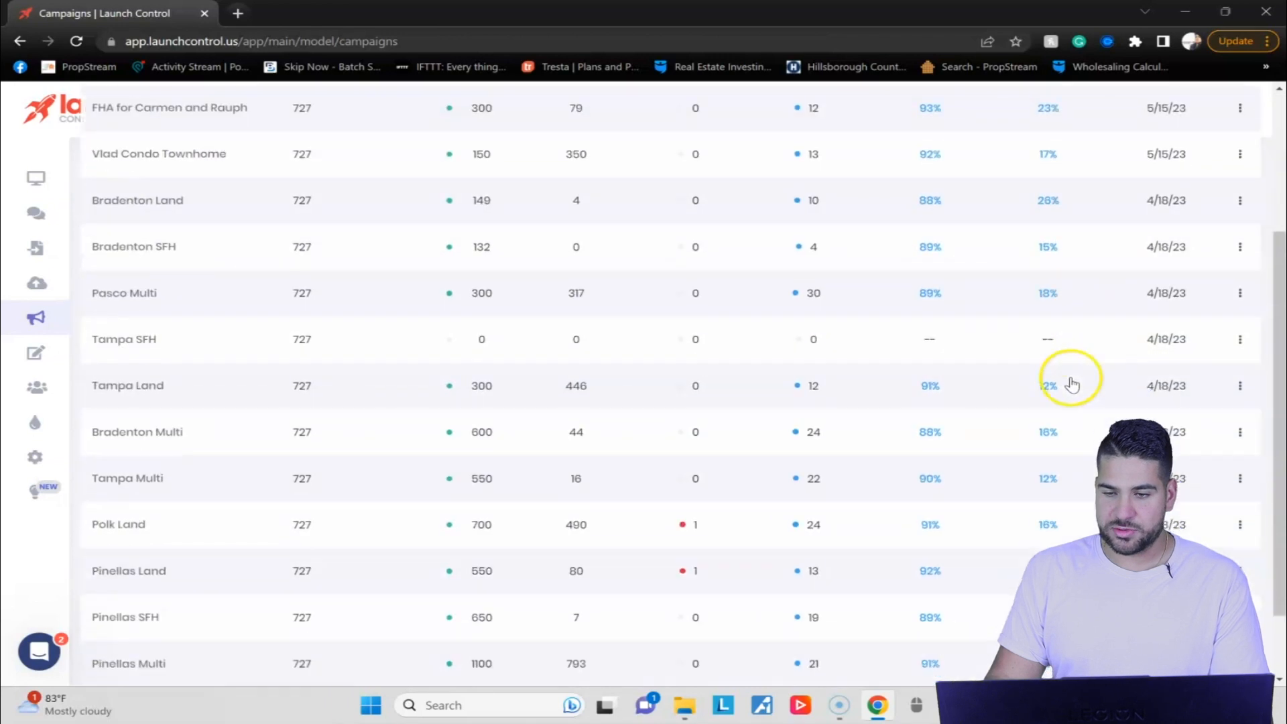
scroll(1049, 354, "down", 1)
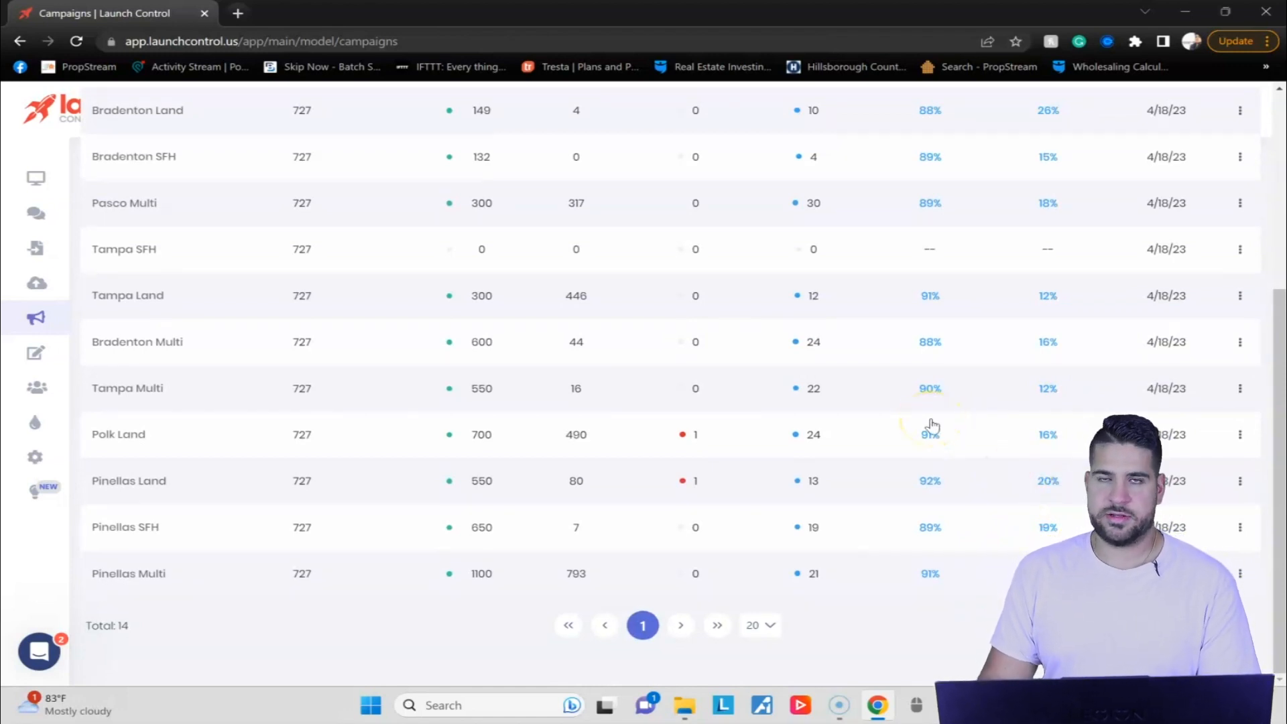
scroll(723, 419, "up", 5)
scroll(704, 480, "down", 5)
scroll(814, 365, "up", 5)
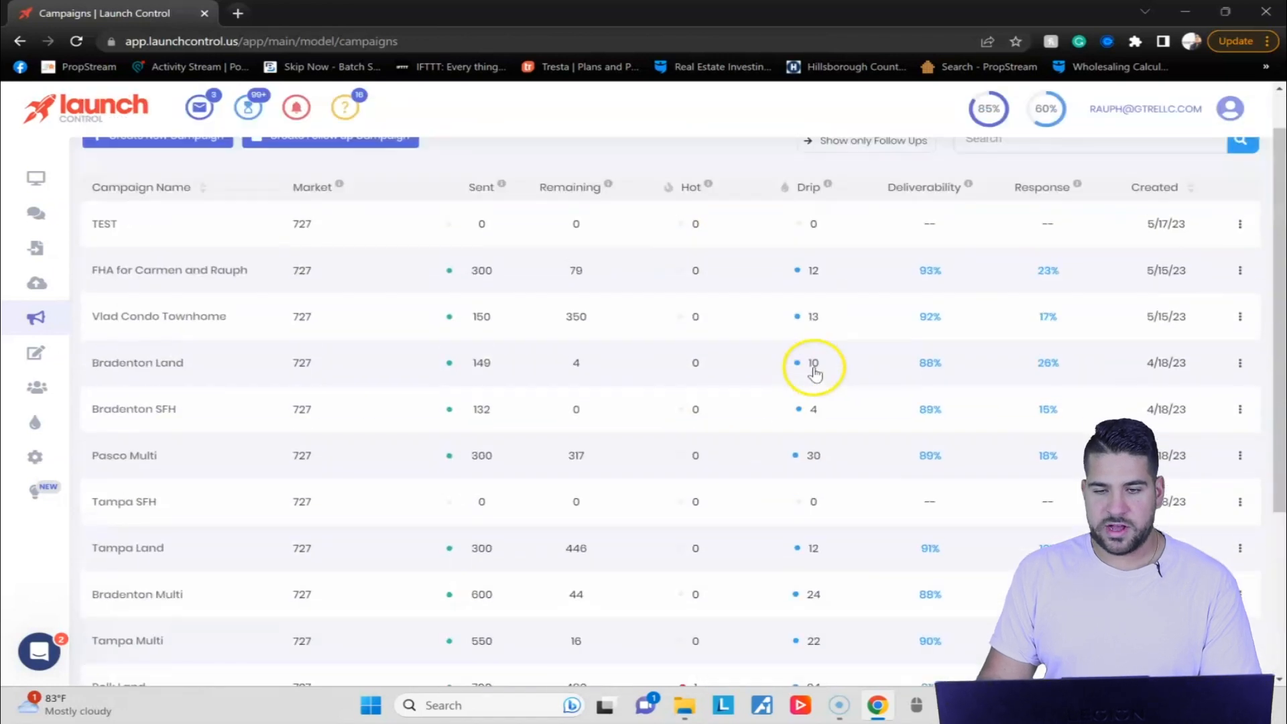
scroll(821, 248, "down", 5)
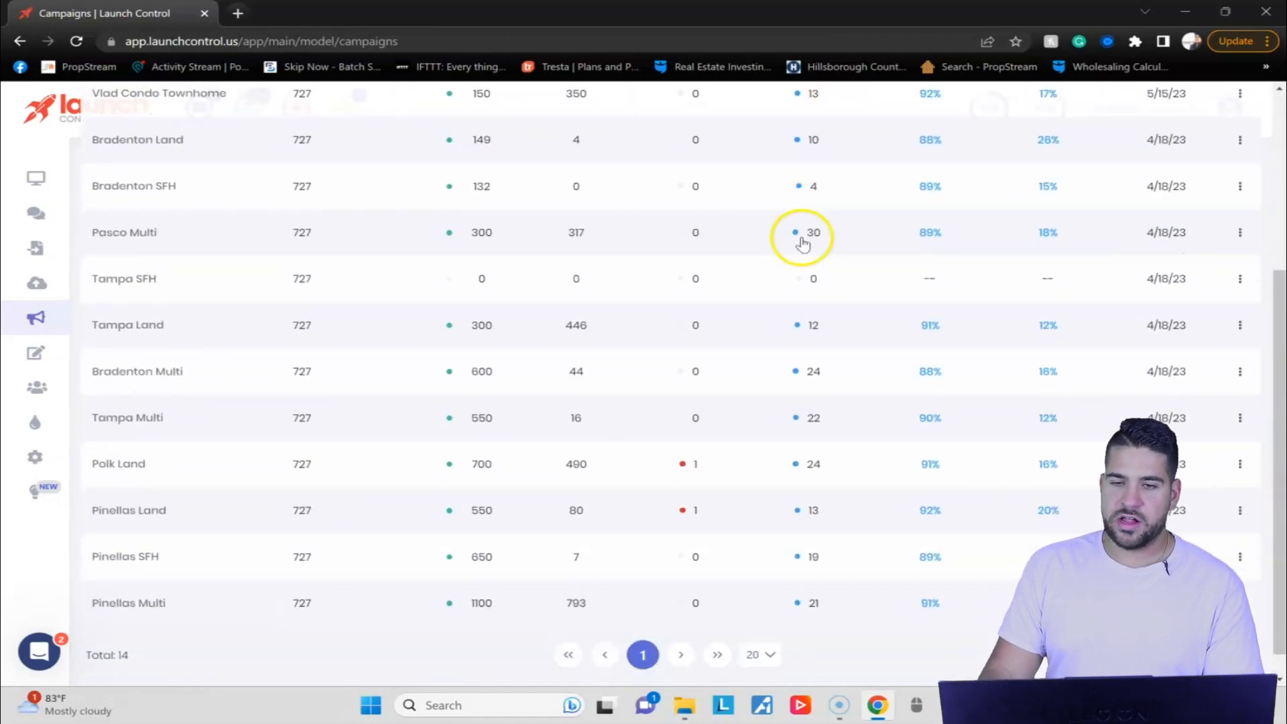
scroll(819, 540, "up", 5)
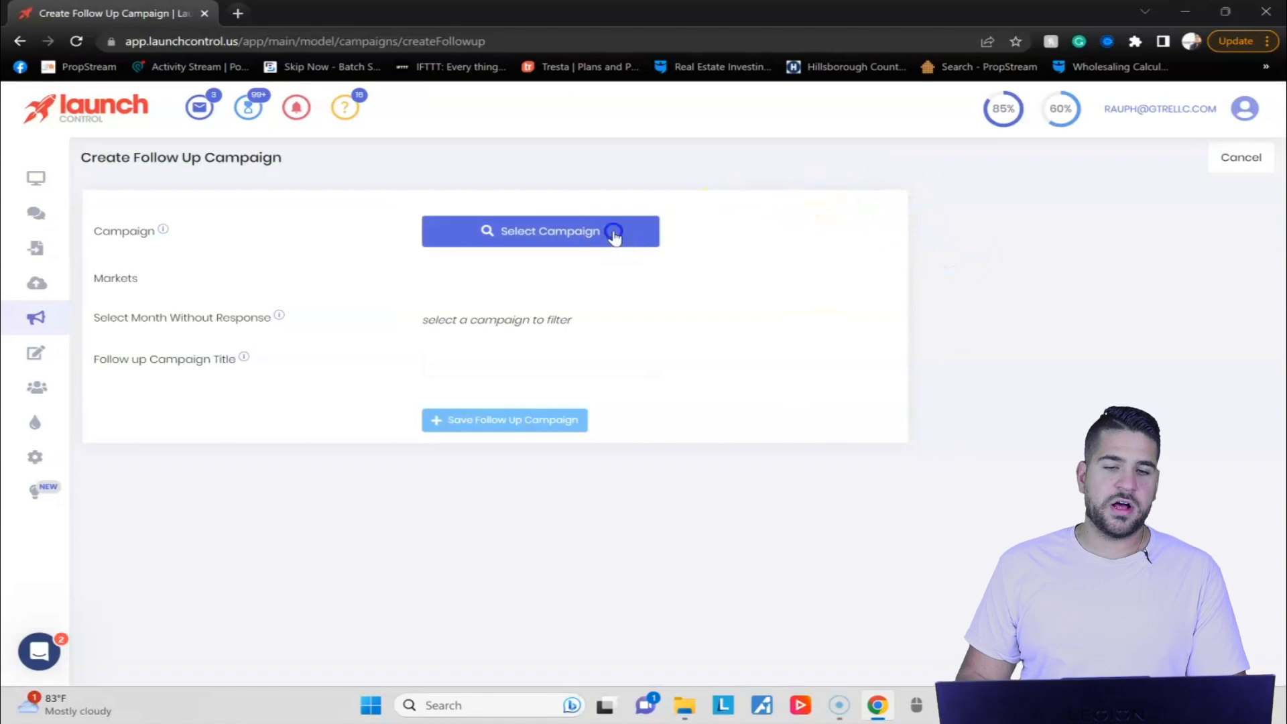
Check which campaigns can be chosen for a new follow-up campaign and close the campaign selector.
left_click(612, 232)
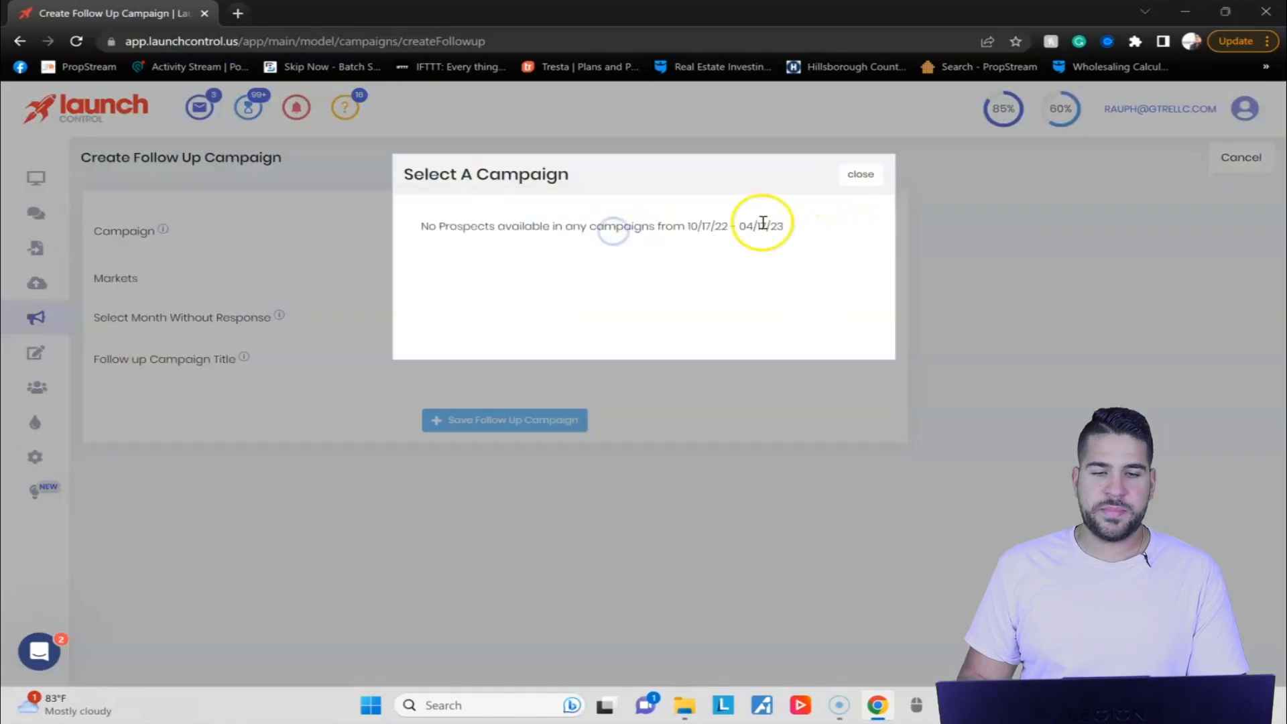
left_click(862, 174)
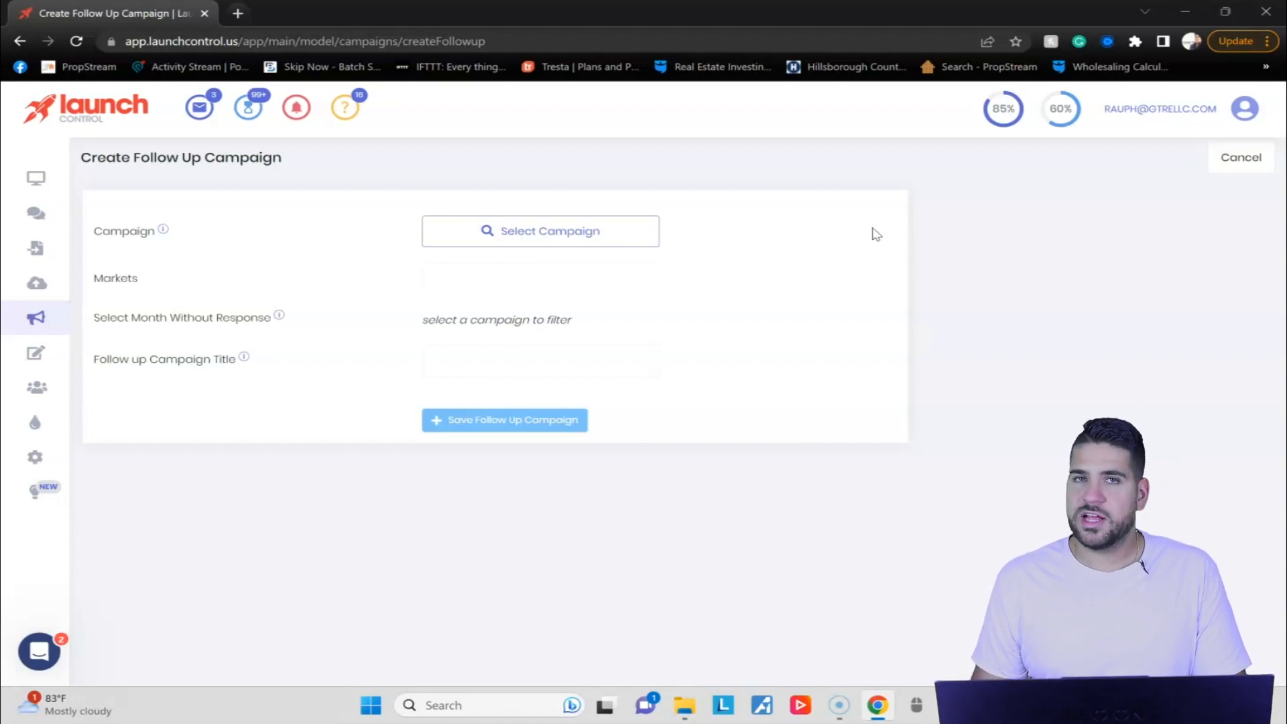
left_click(867, 233)
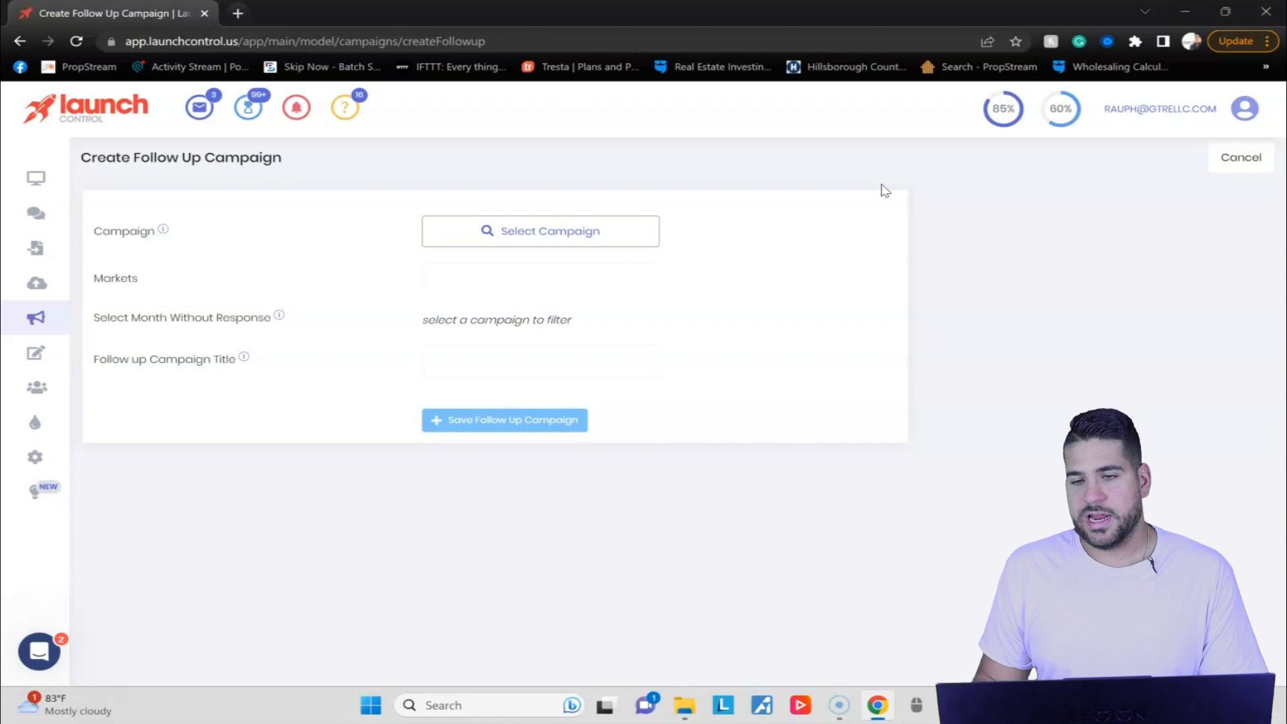
left_click(919, 190)
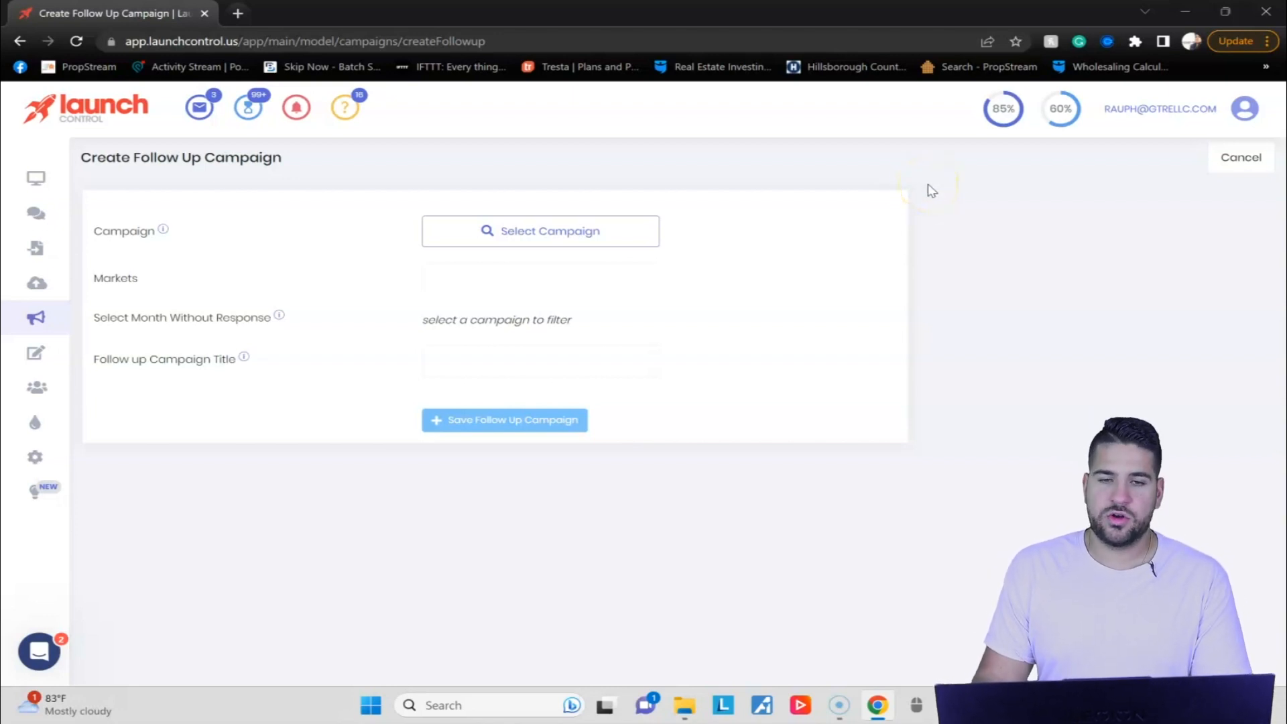
left_click(930, 189)
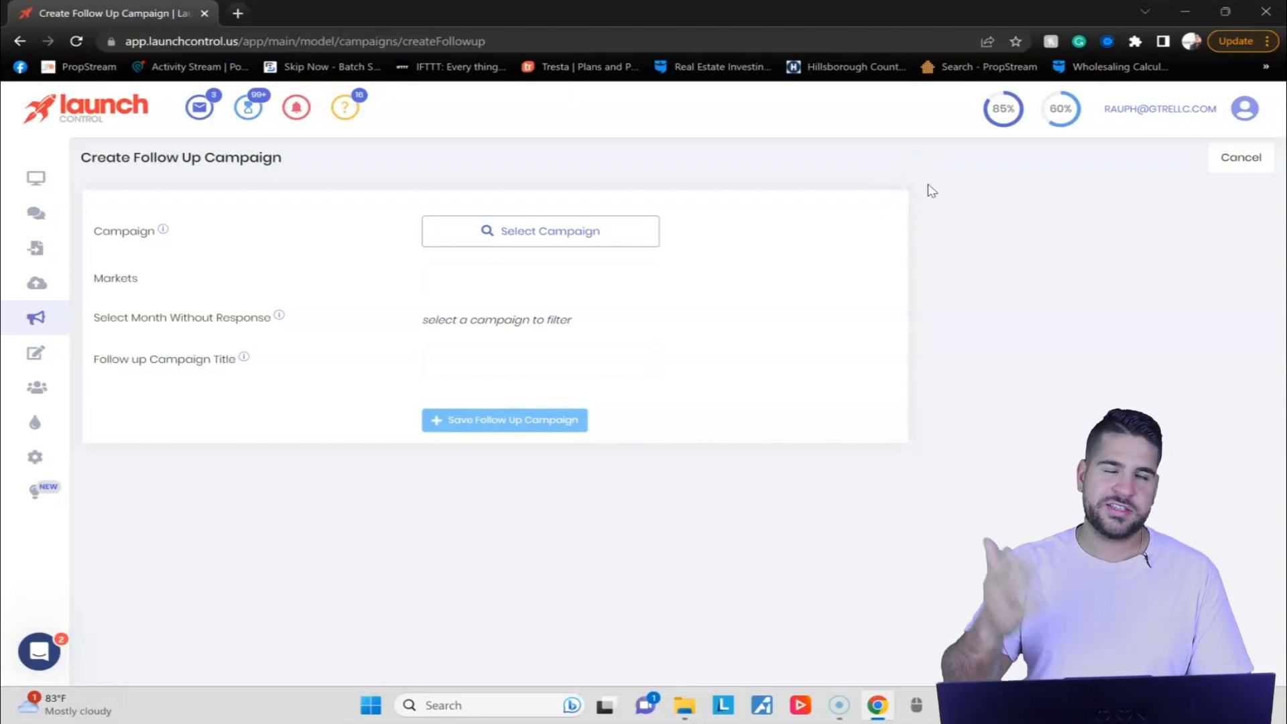
left_click(915, 190)
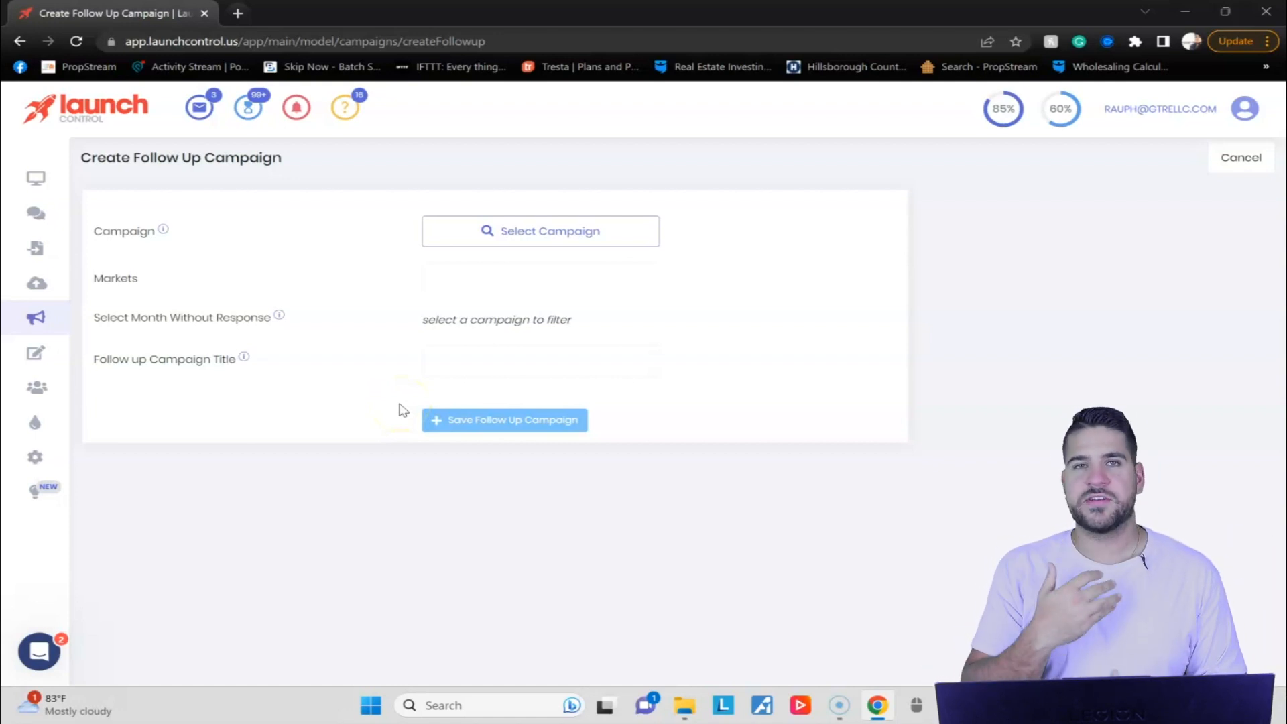
Open the message templates and look over the initial message templates with their wording, delivery and response rates.
left_click(127, 349)
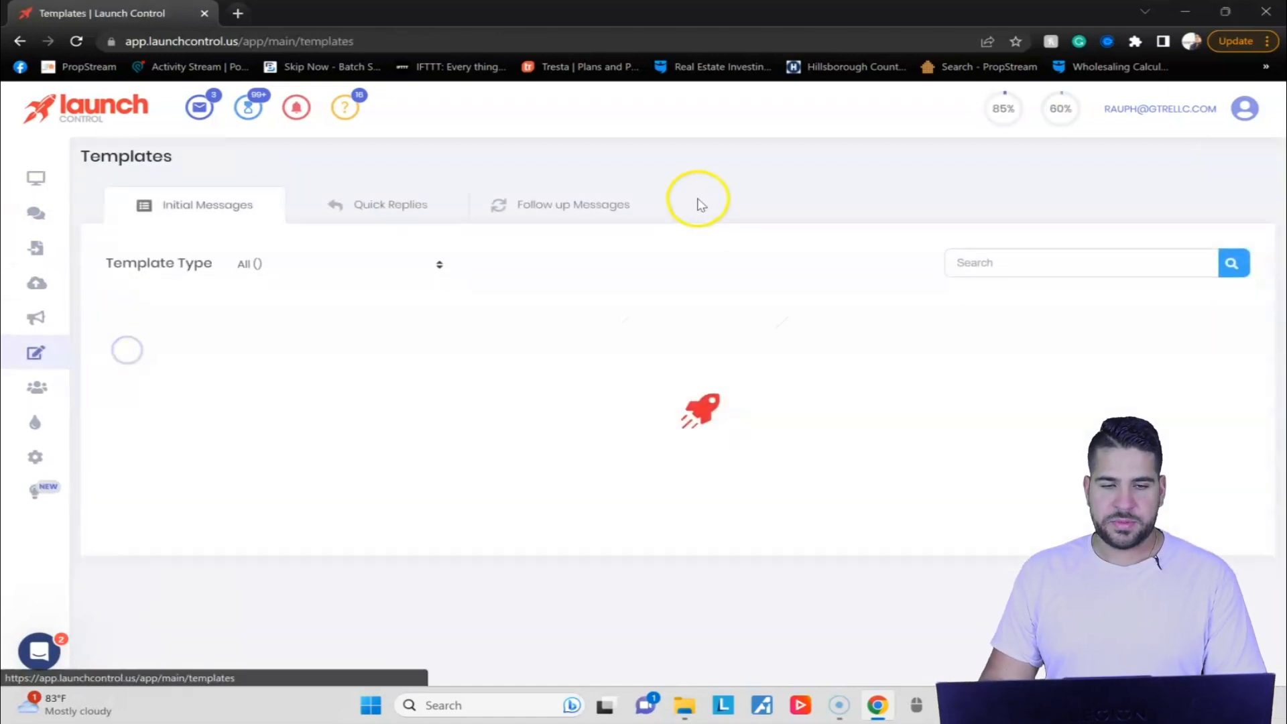
scroll(737, 268, "down", 3)
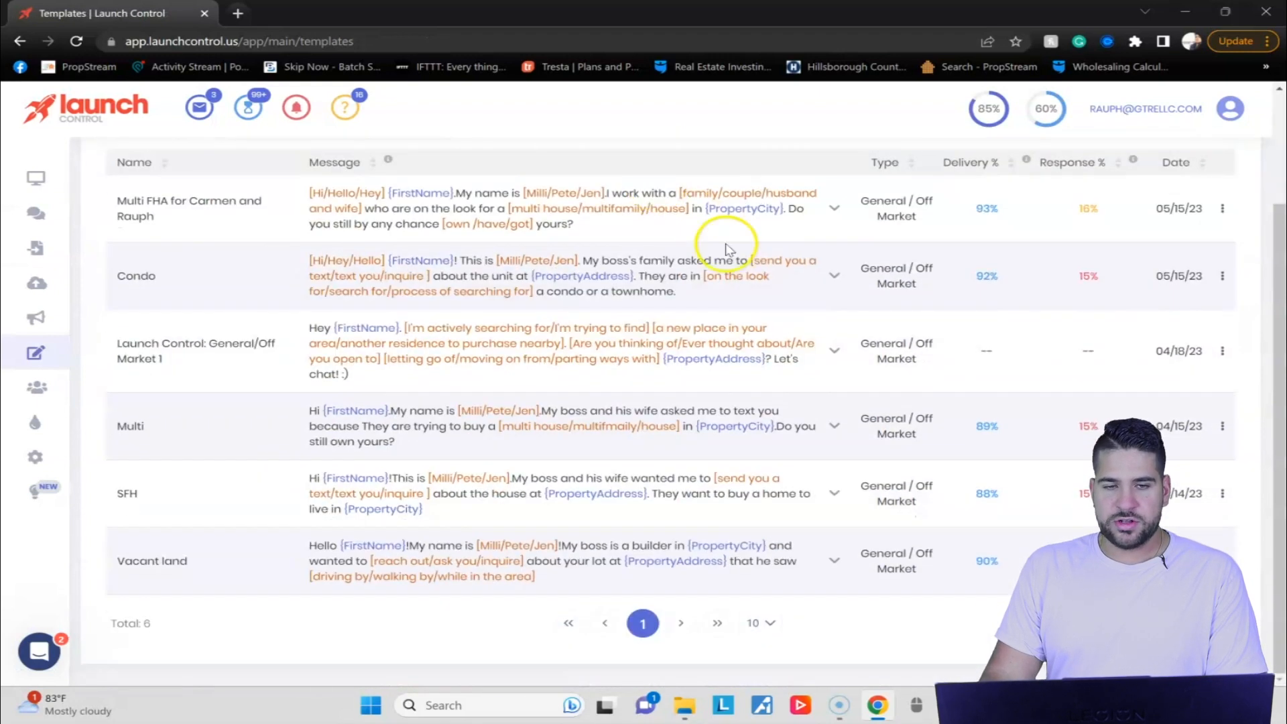
scroll(729, 248, "up", 2)
scroll(187, 187, "down", 2)
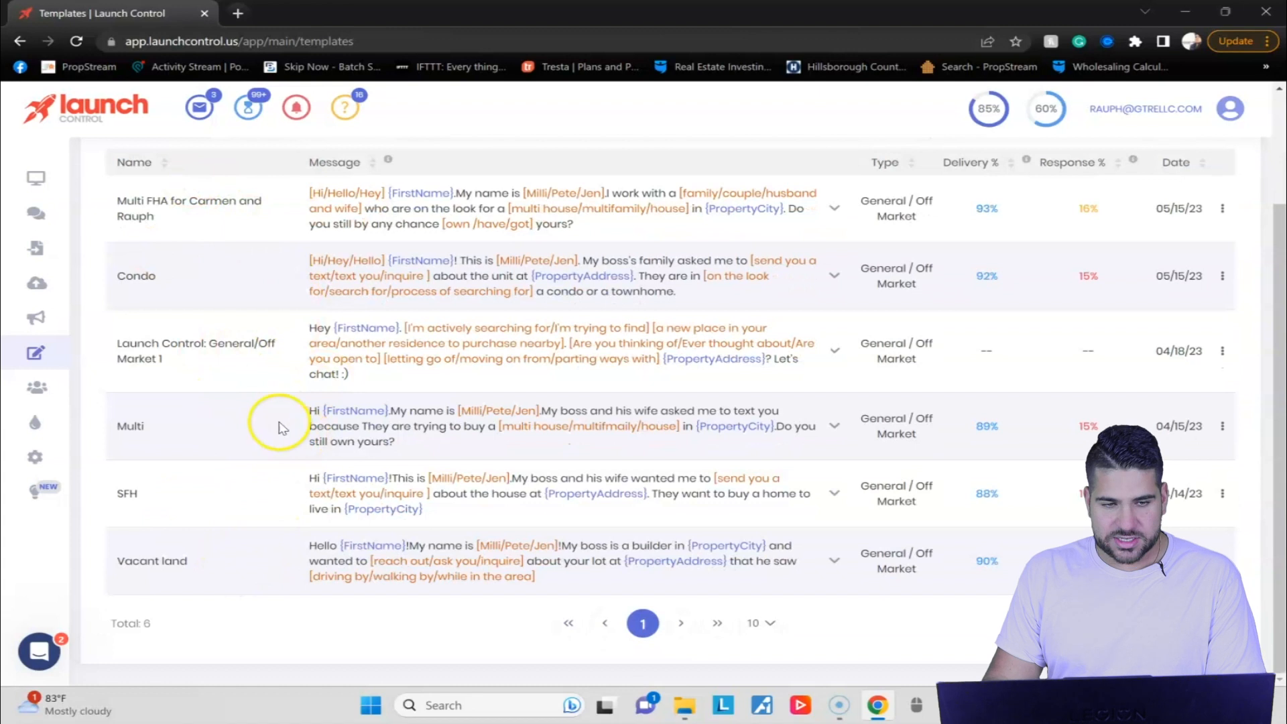
Expand the Launch Control: General/Off Market 1 template and examine its four messages, alt message, merge fields and text spinners.
left_click_drag(161, 358, 112, 338)
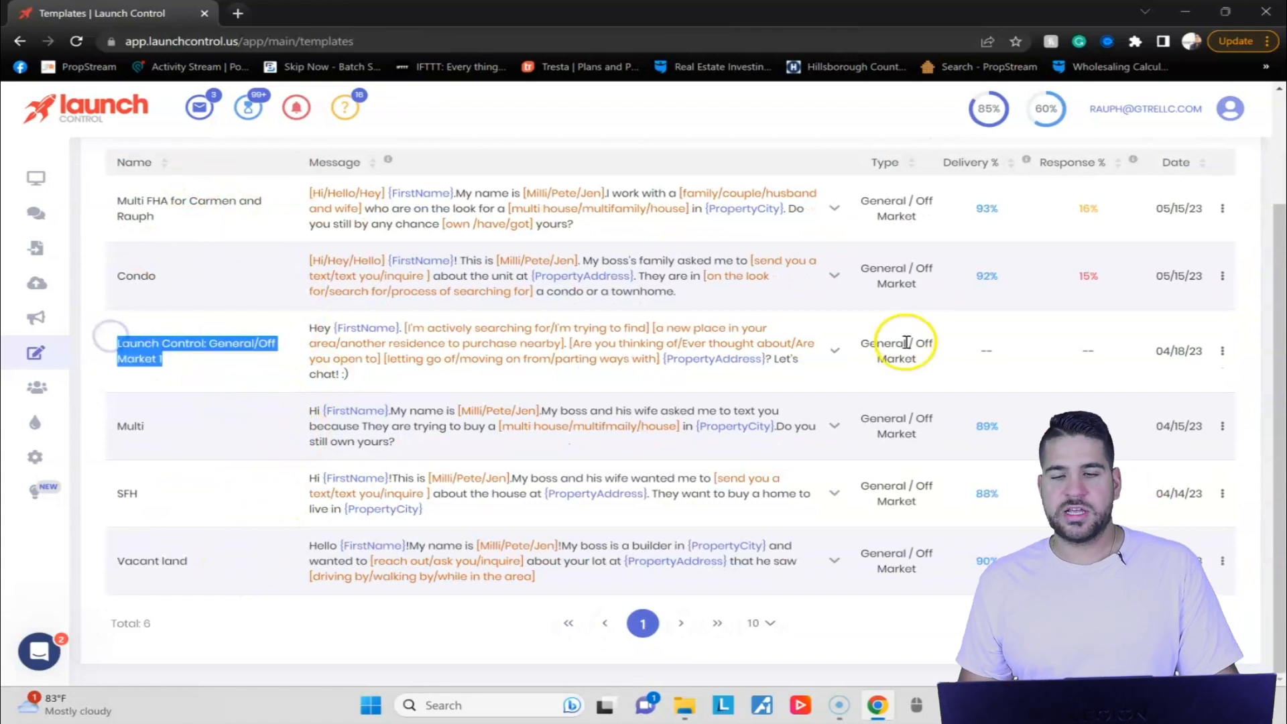
left_click(835, 350)
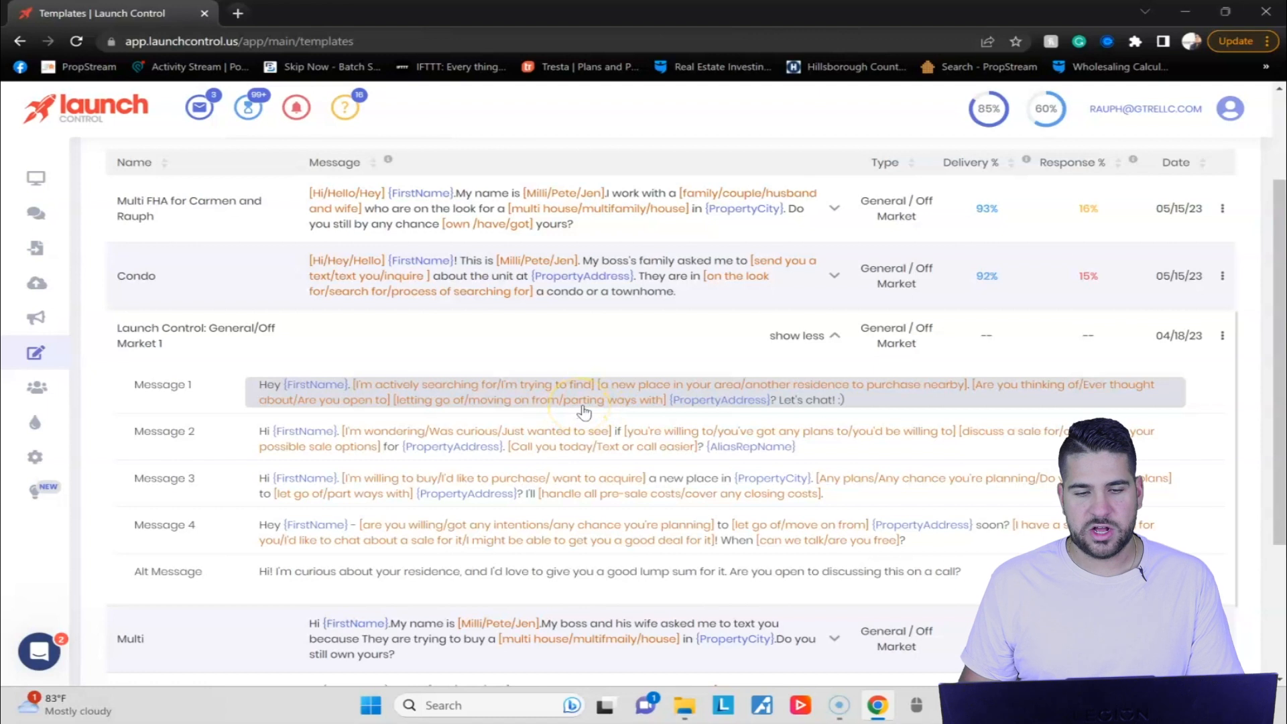
scroll(461, 303, "down", 1)
scroll(461, 303, "down", 3)
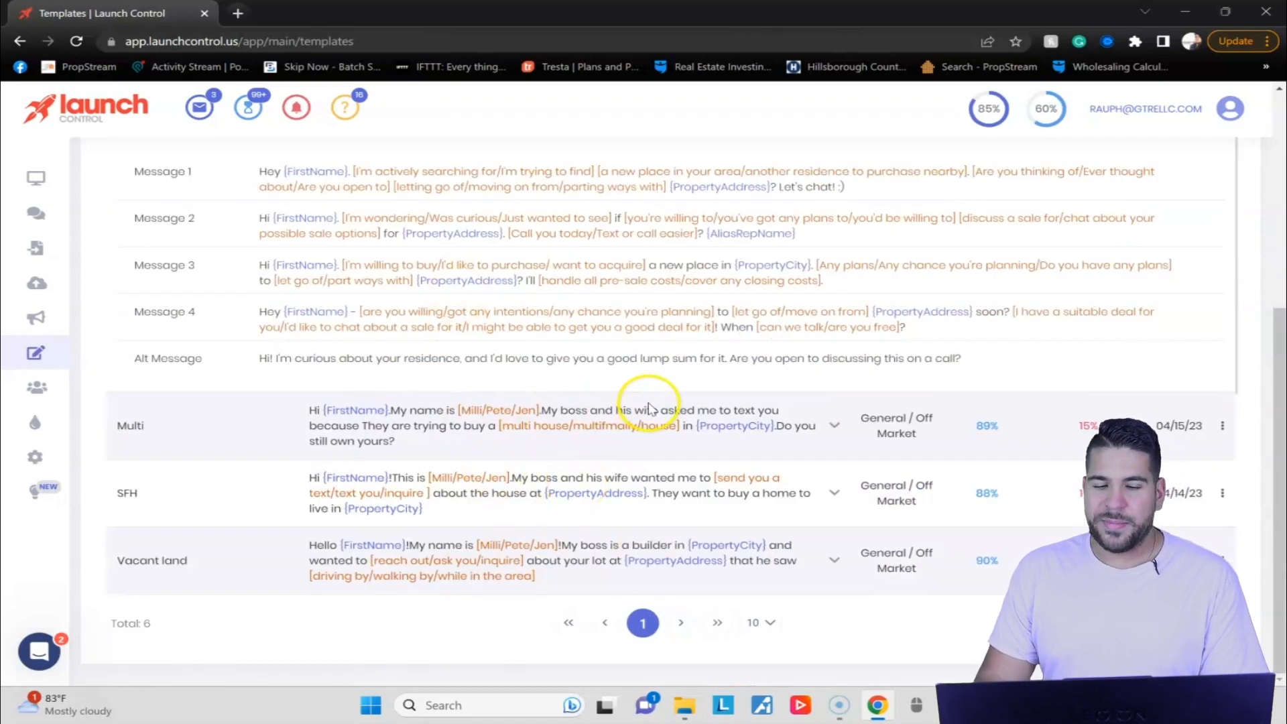
scroll(647, 404, "up", 3)
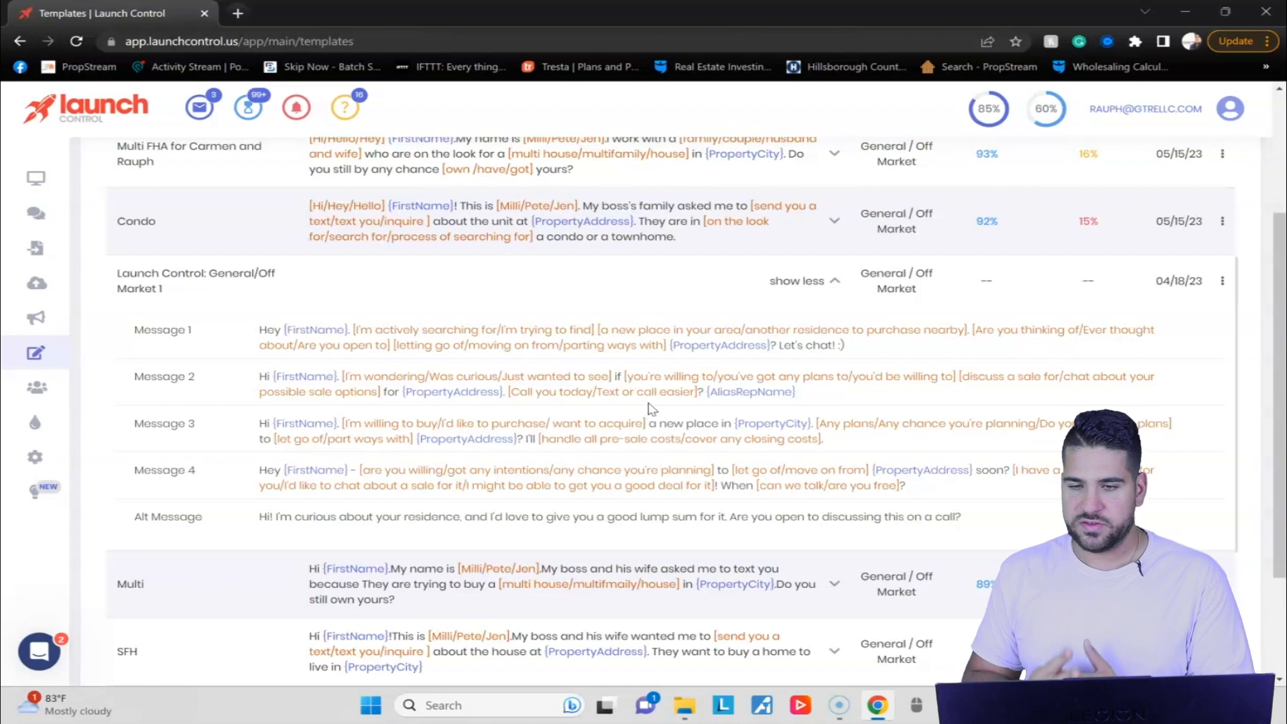
scroll(611, 369, "down", 2)
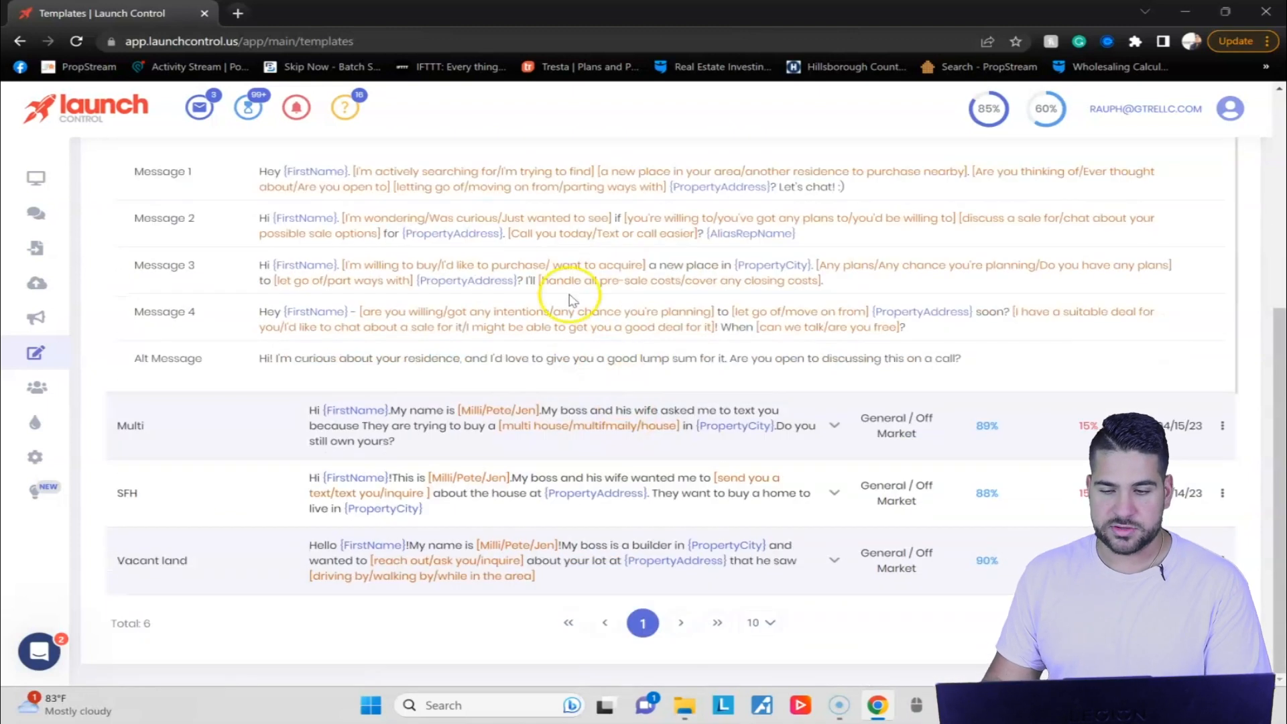
scroll(563, 342, "up", 3)
scroll(273, 331, "down", 2)
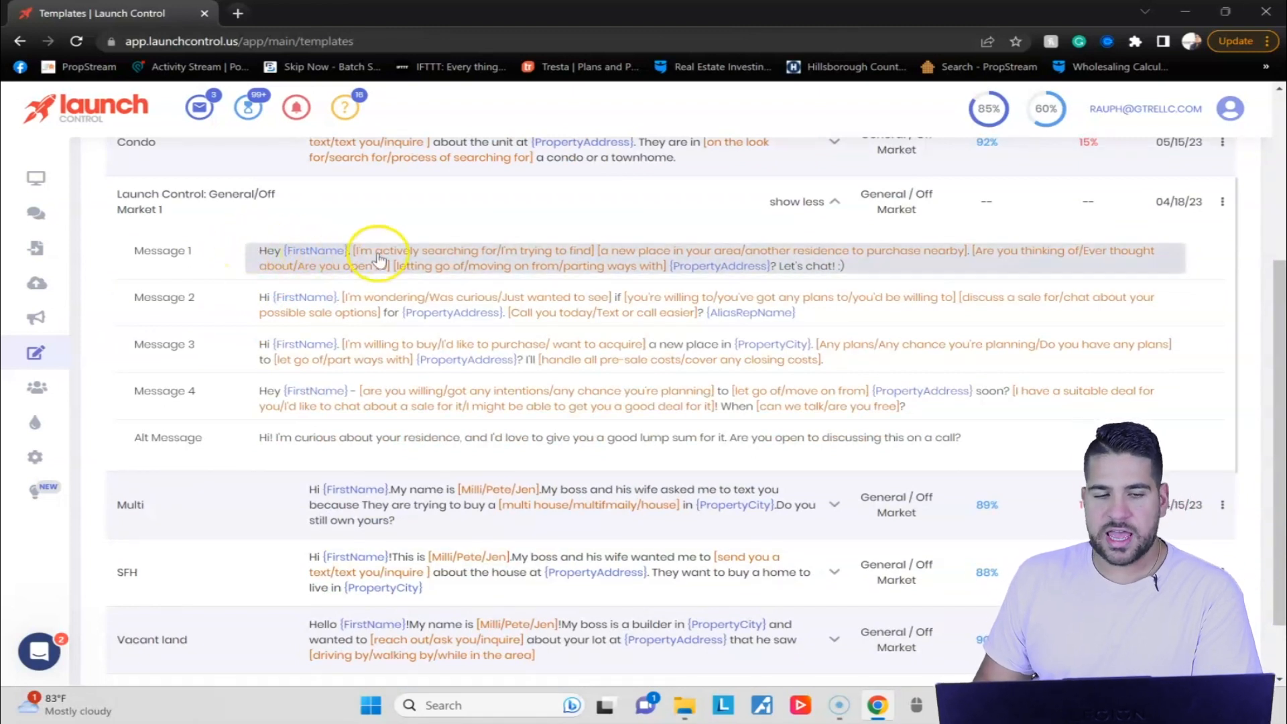
left_click(324, 251)
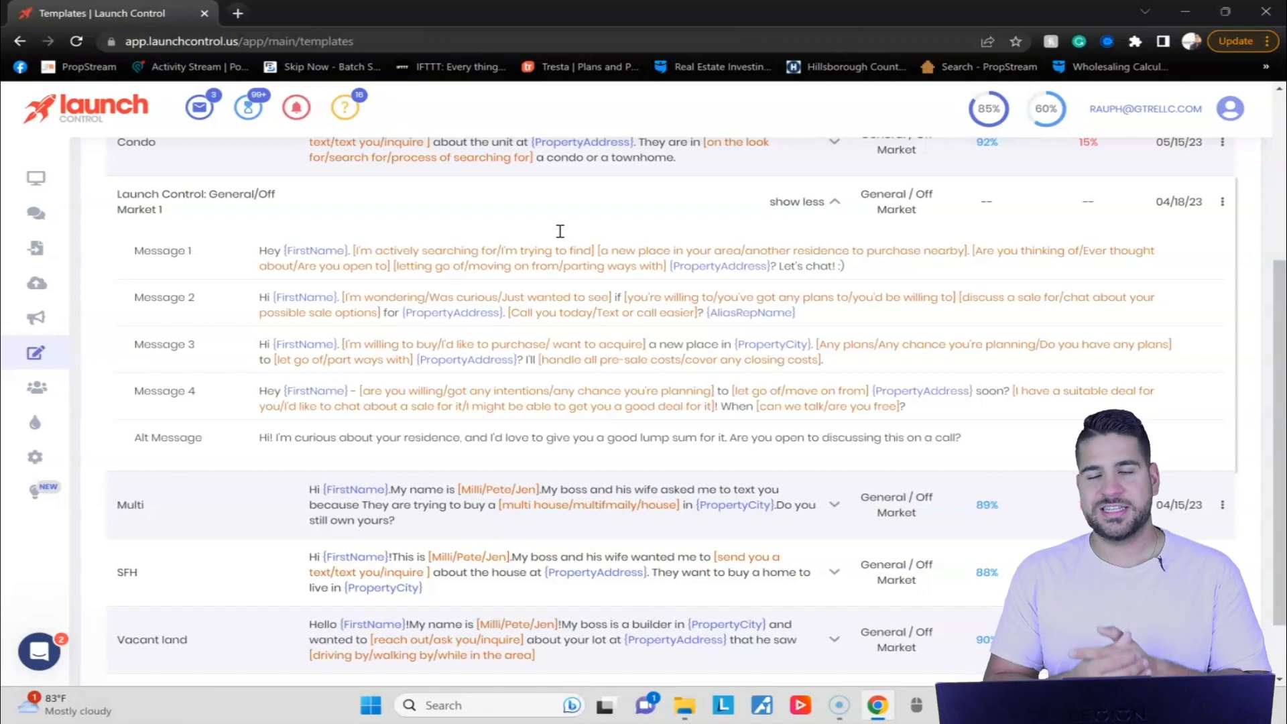
Start a new initial message template and name it TEST.
left_click(1028, 159)
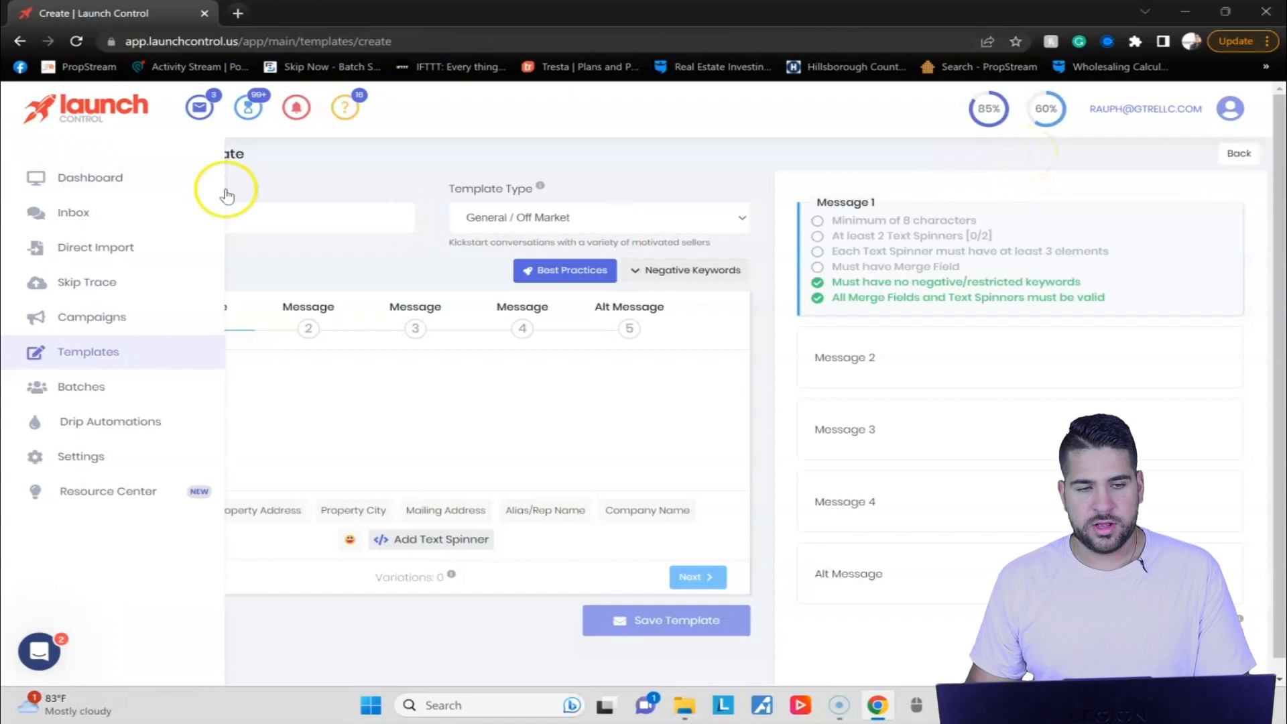
left_click(324, 226)
type("TEST")
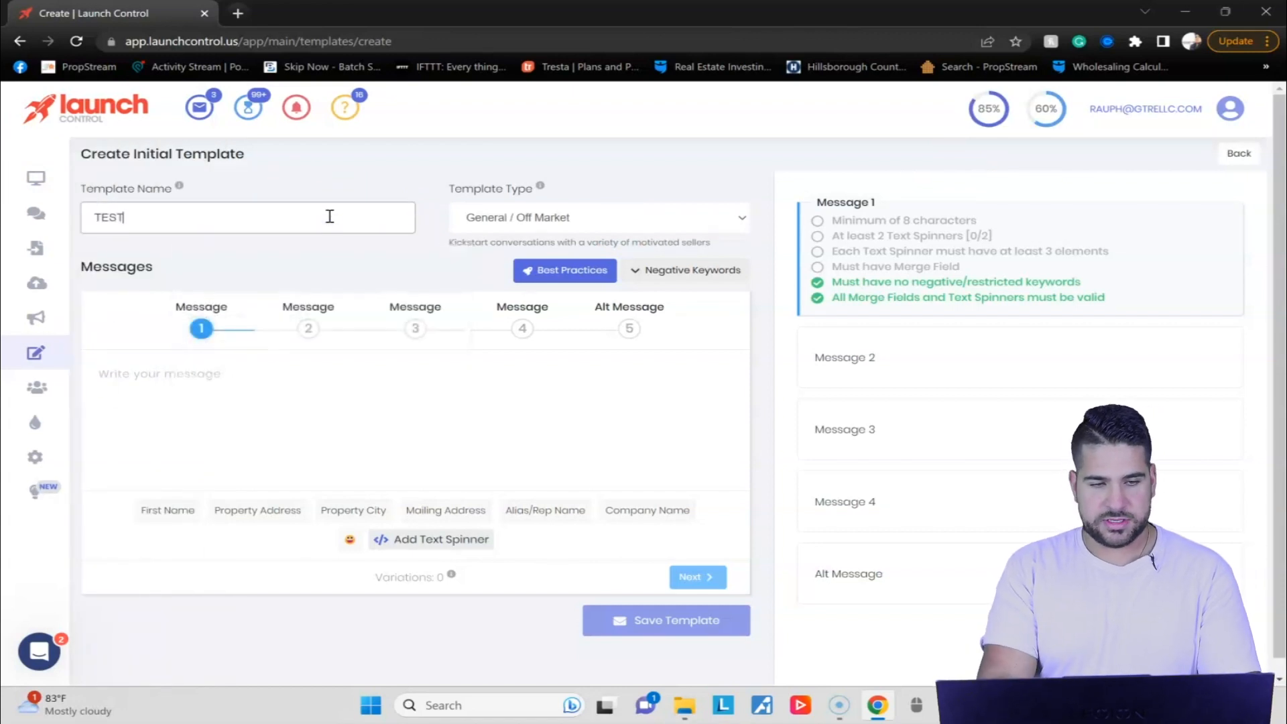
Write Message 1 as "Hello {FirstName} are you looking to sell?", inserting the First Name merge field after the greeting.
scroll(215, 287, "down", 1)
left_click(172, 379)
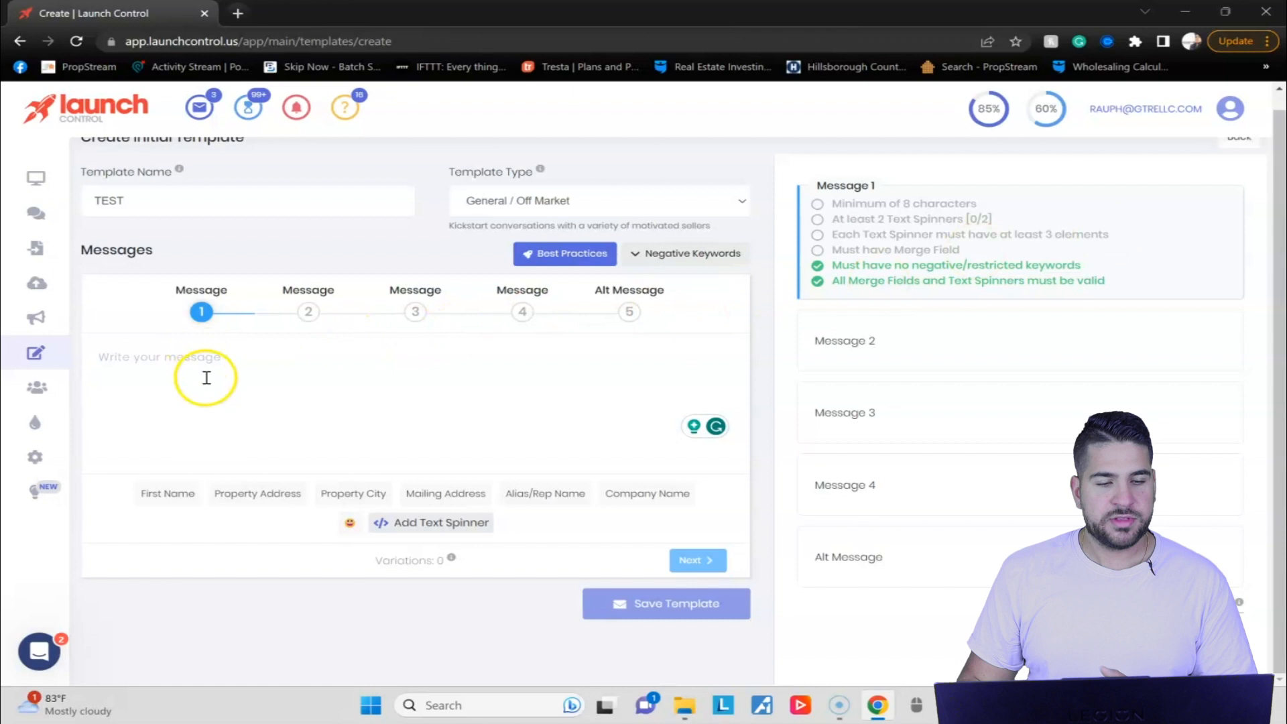
type("Hello")
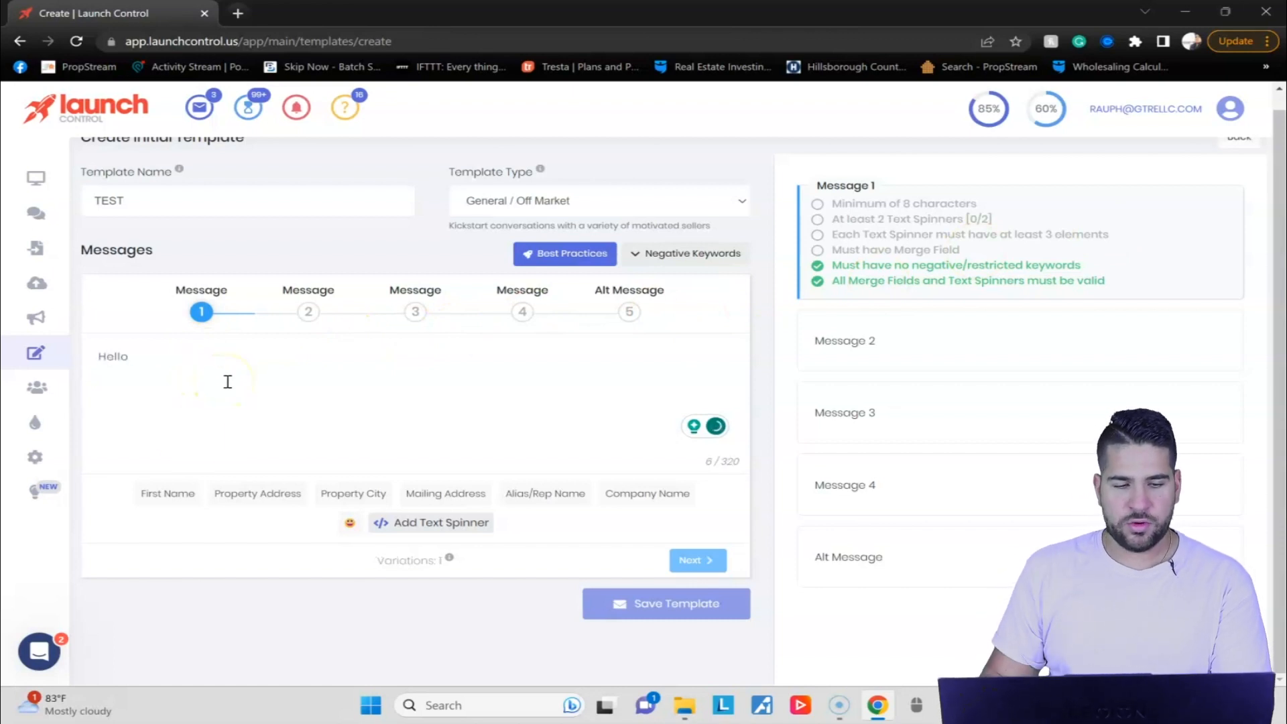
left_click(168, 493)
type("ar")
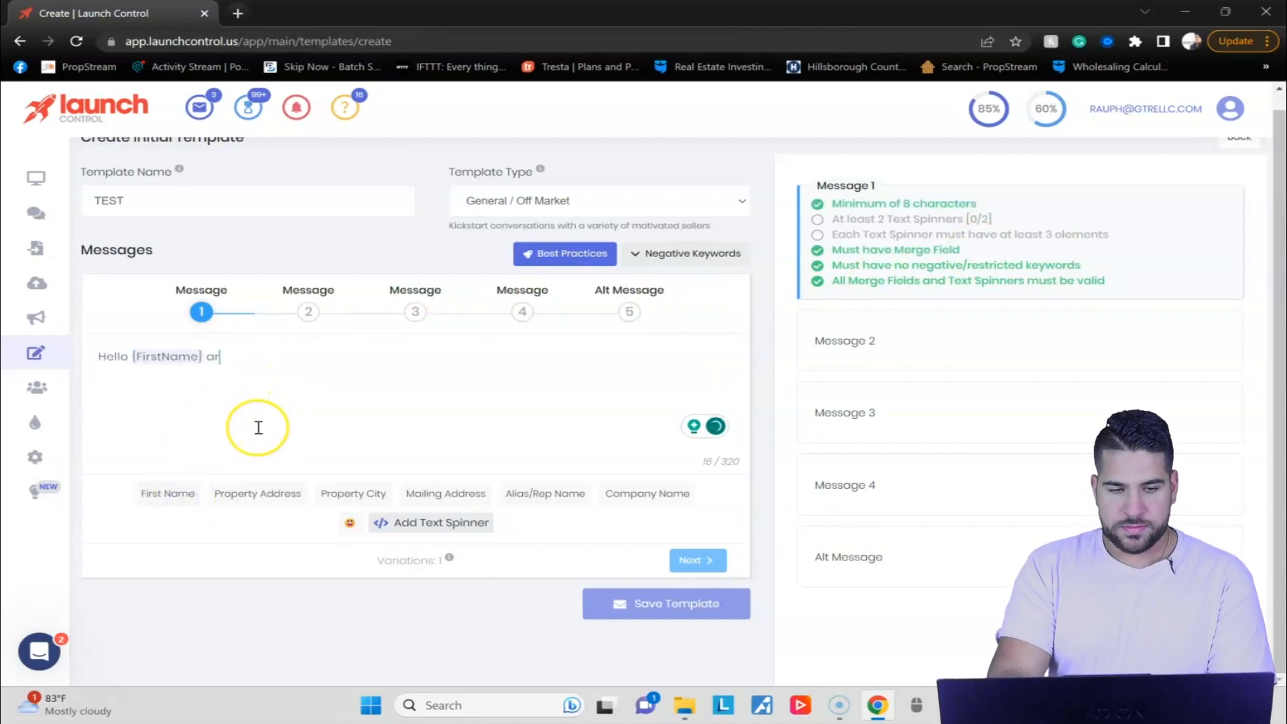
type("e you looking to")
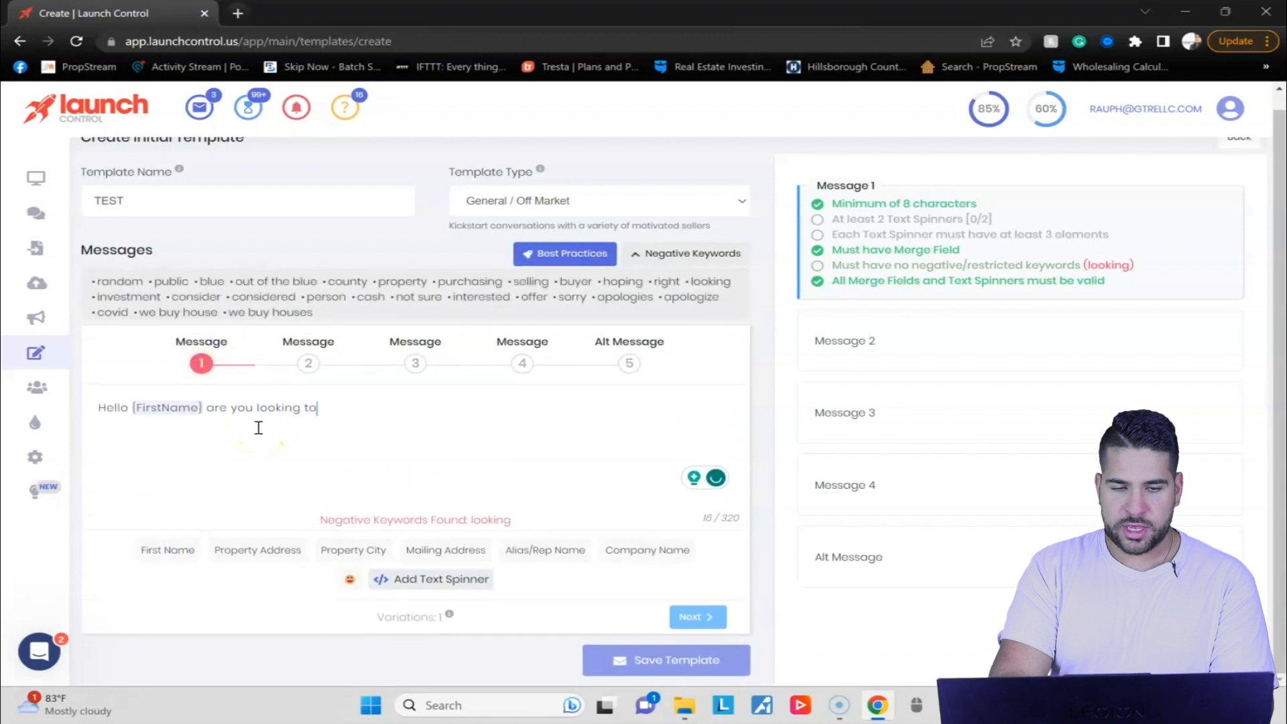
type(" sell?")
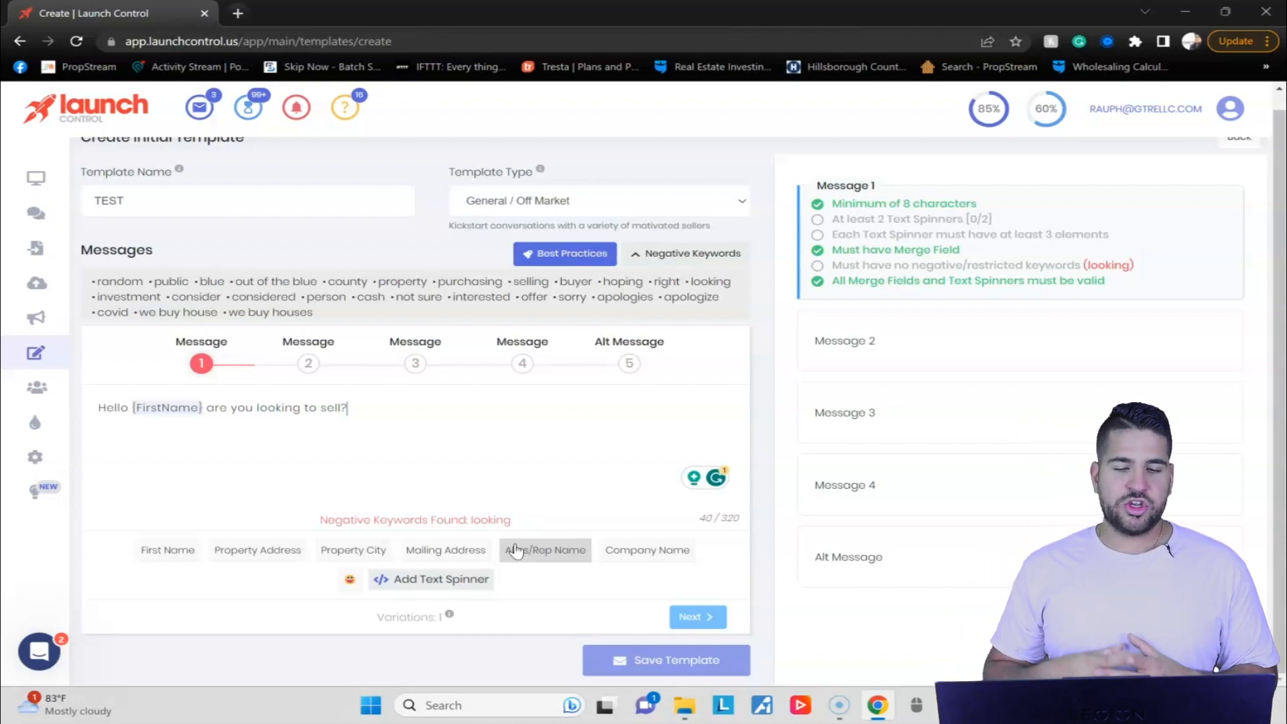
Replace the flagged negative keyword "looking" in Message 1 with "considering".
left_click(504, 513)
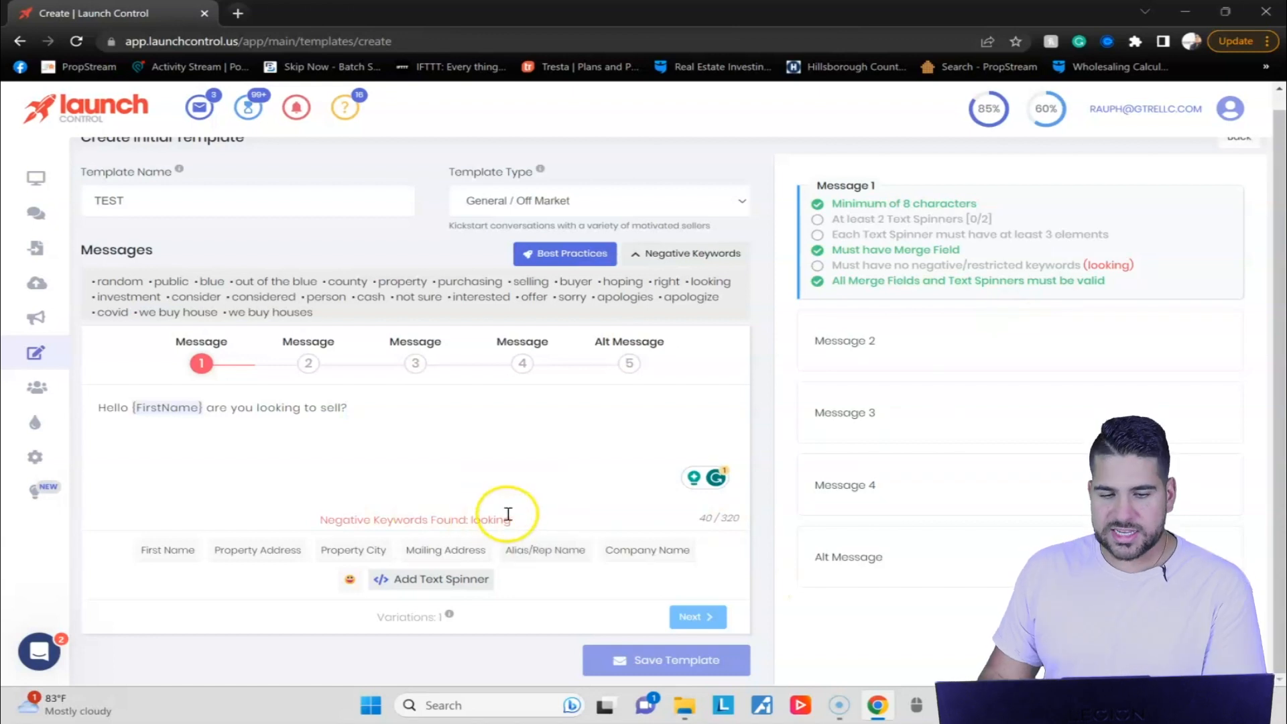
left_click_drag(531, 522, 469, 521)
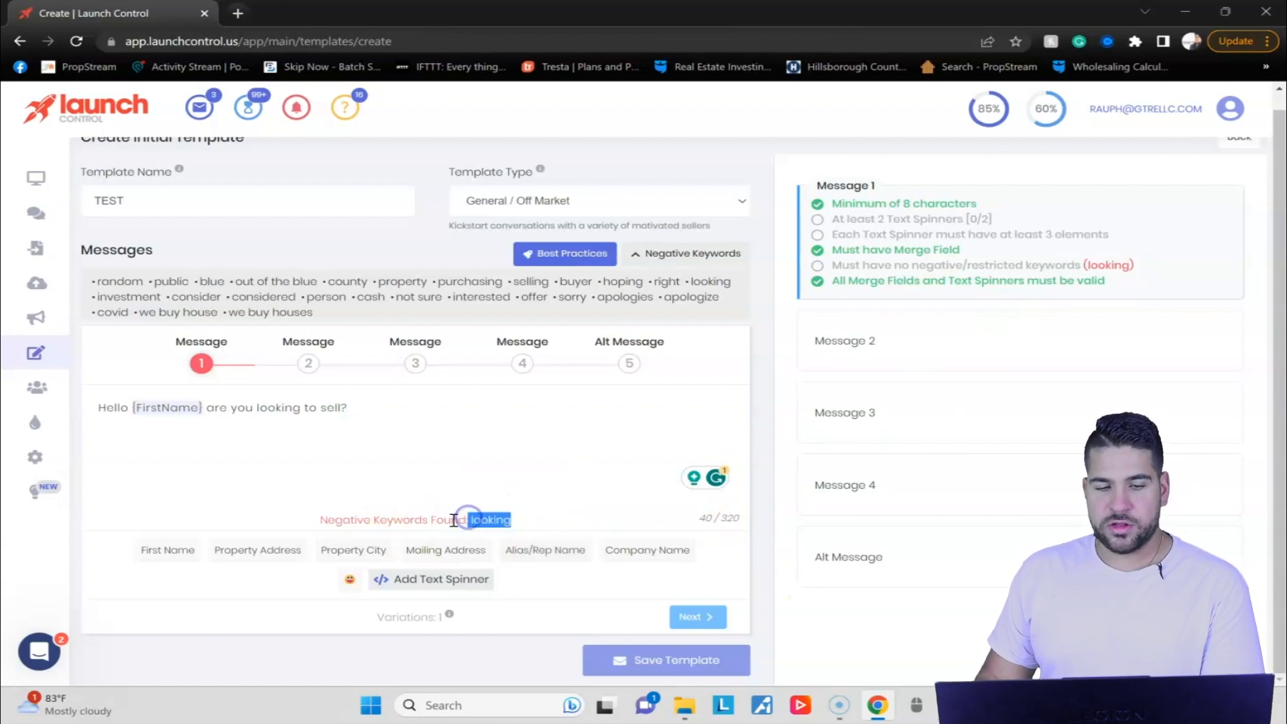
double_click(286, 405)
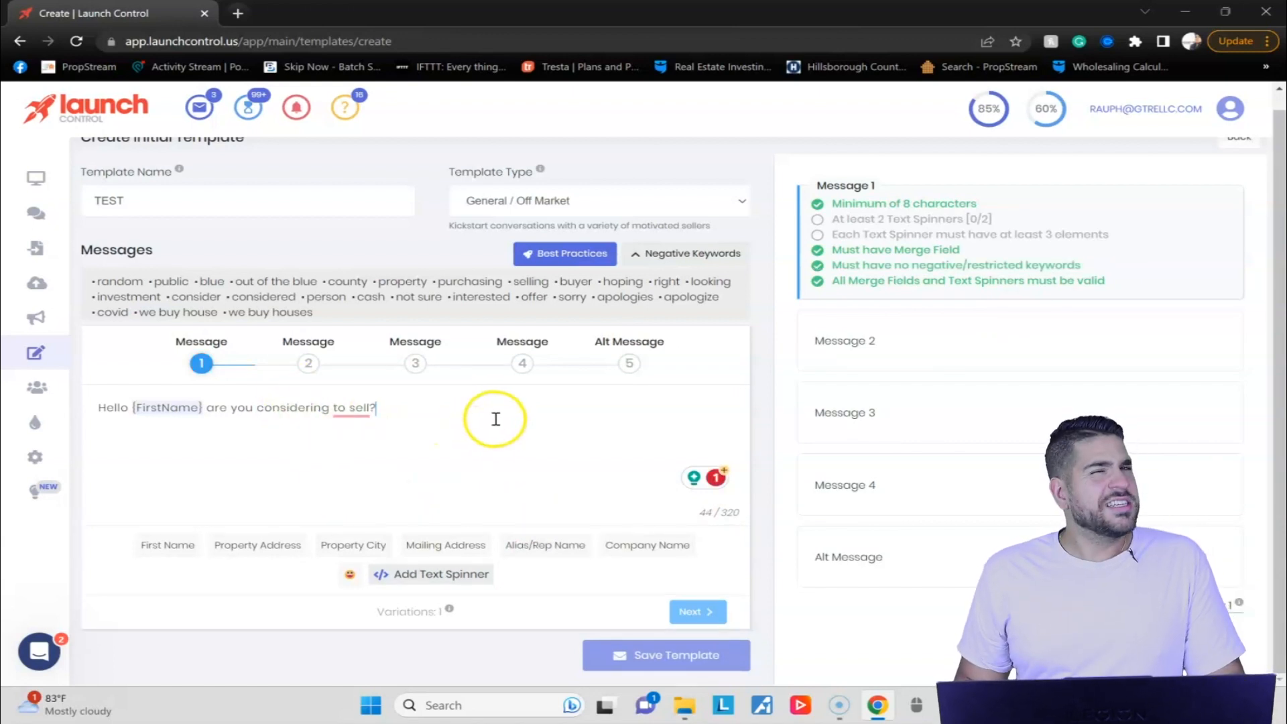
Try the suggested wording "selling" at the end of Message 1 and change it back to "to sell".
left_click(356, 407)
left_click(356, 451)
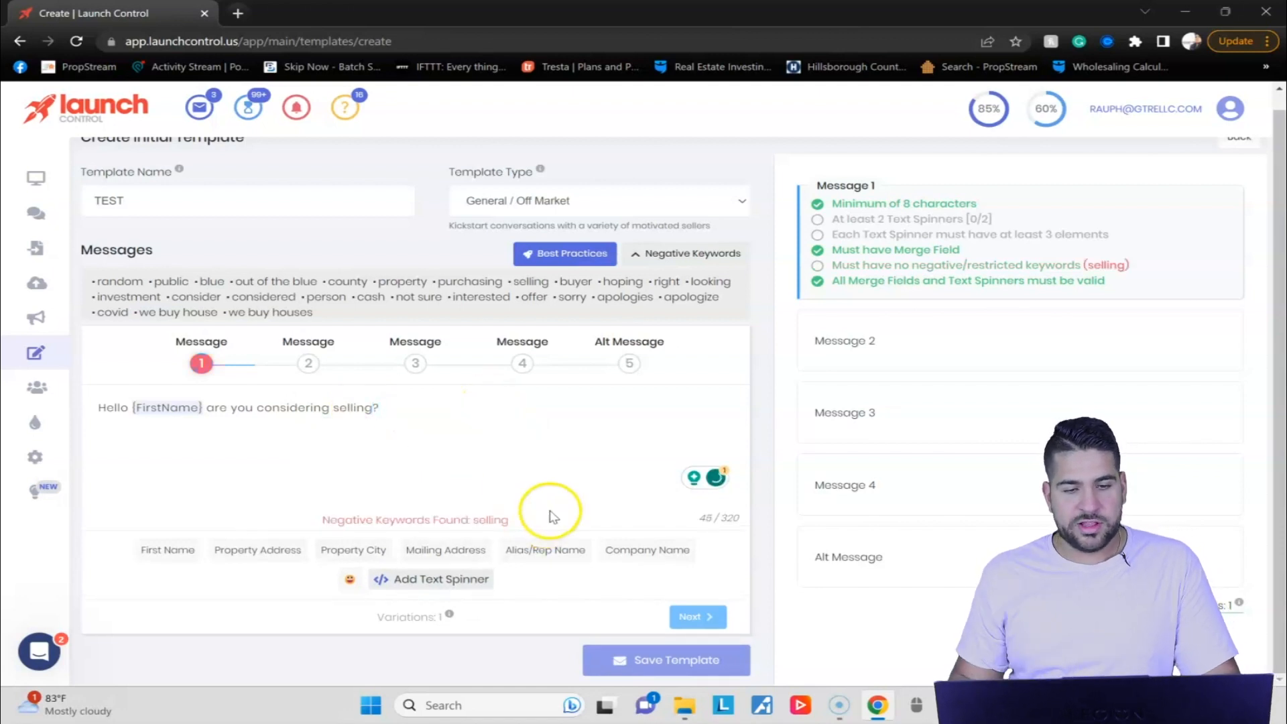
double_click(353, 409)
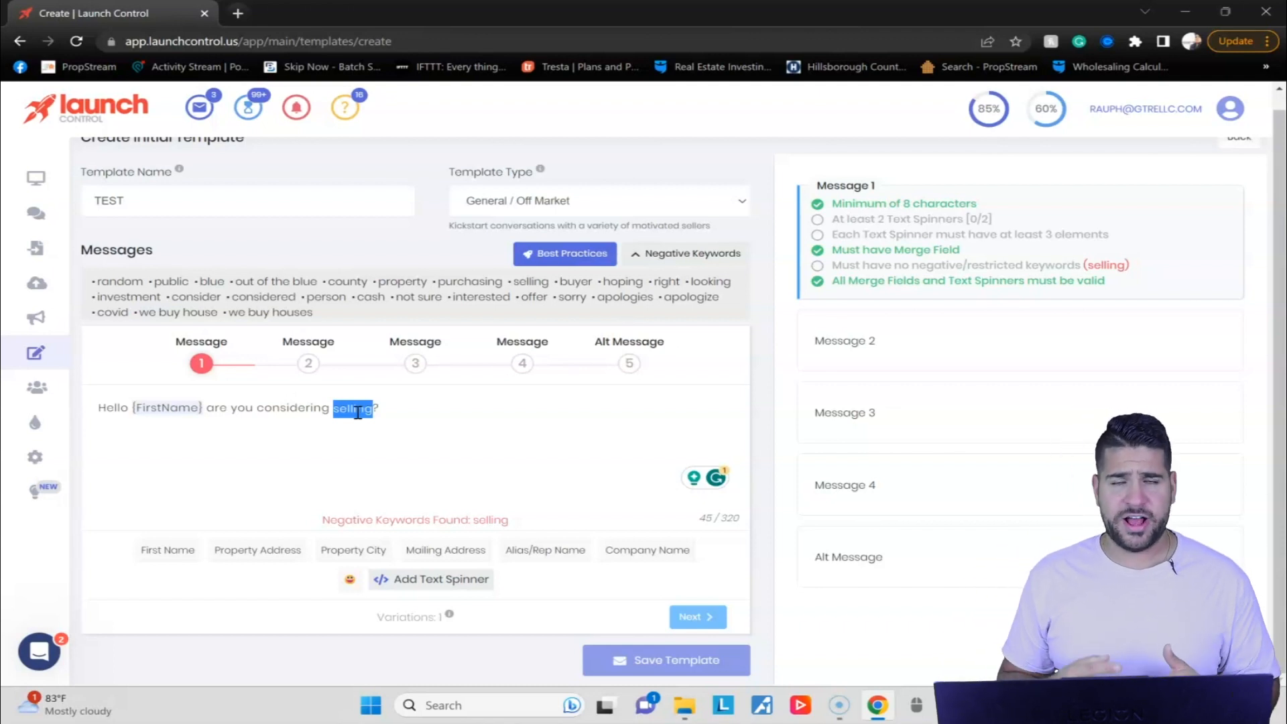
type("to sell")
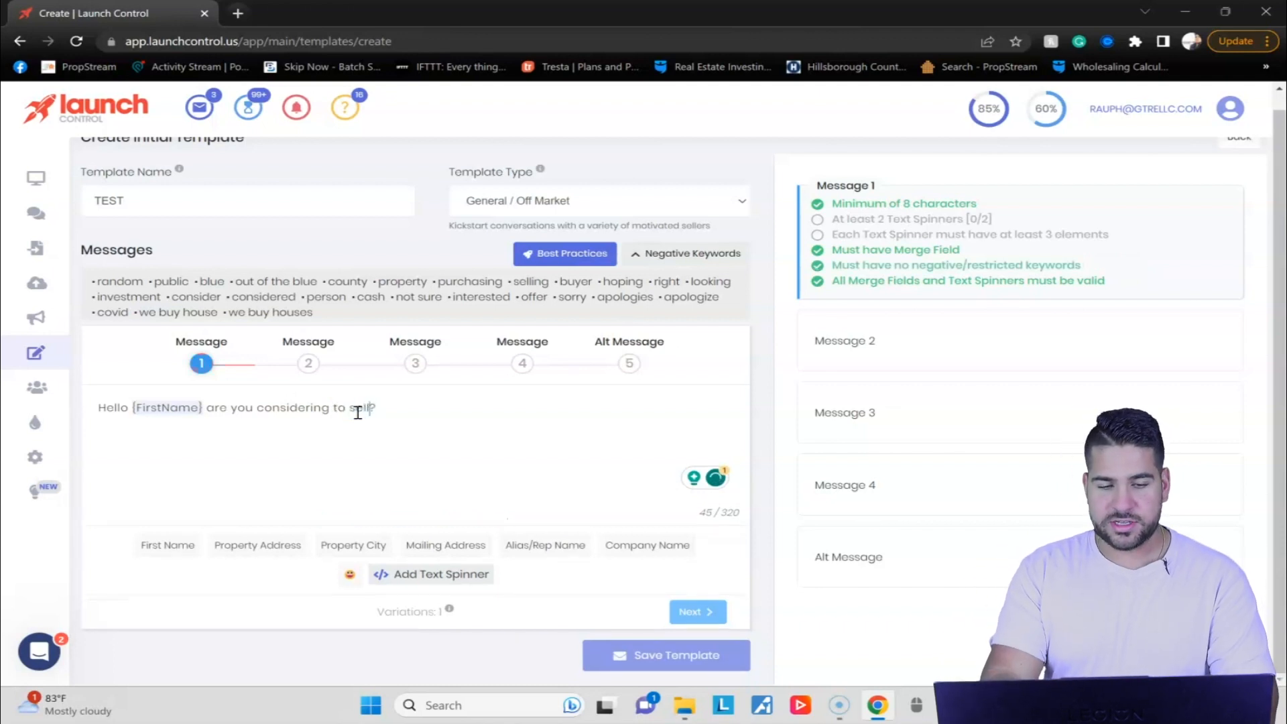
Add "I am the process of buying homes in" to the end of Message 1, followed by the Property City merge field.
left_click(384, 374)
left_click(407, 414)
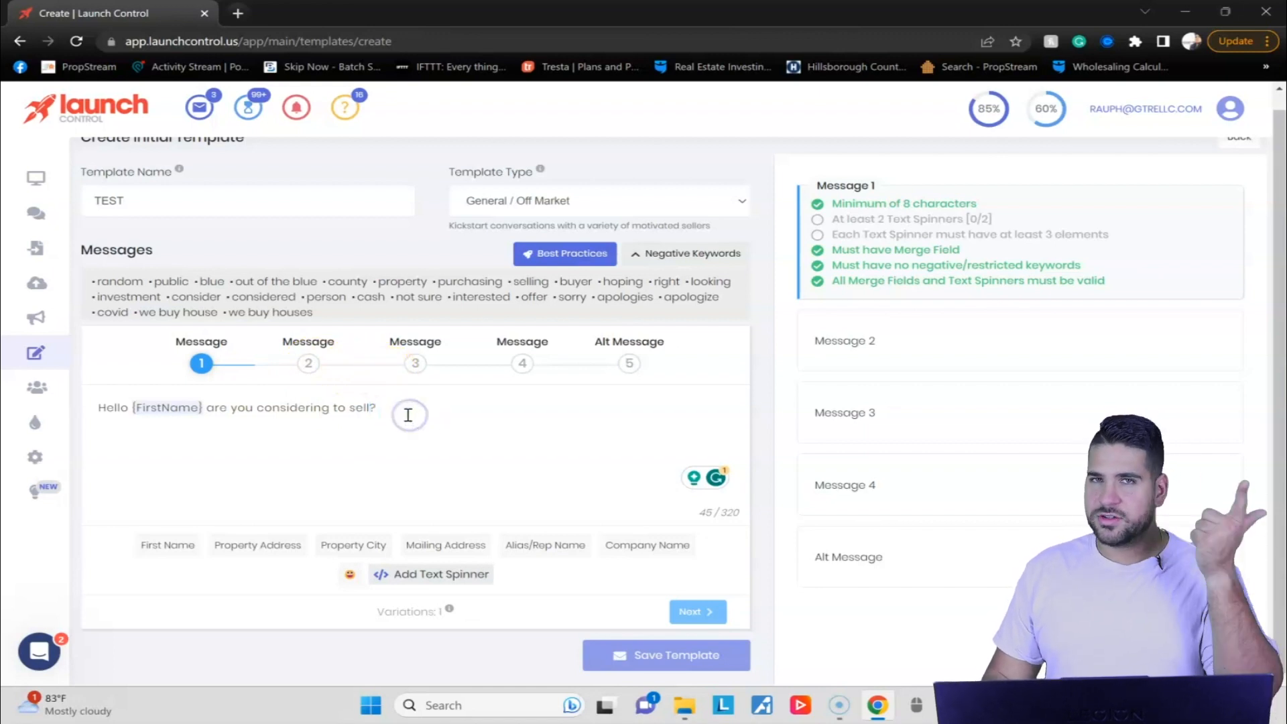
left_click(410, 403)
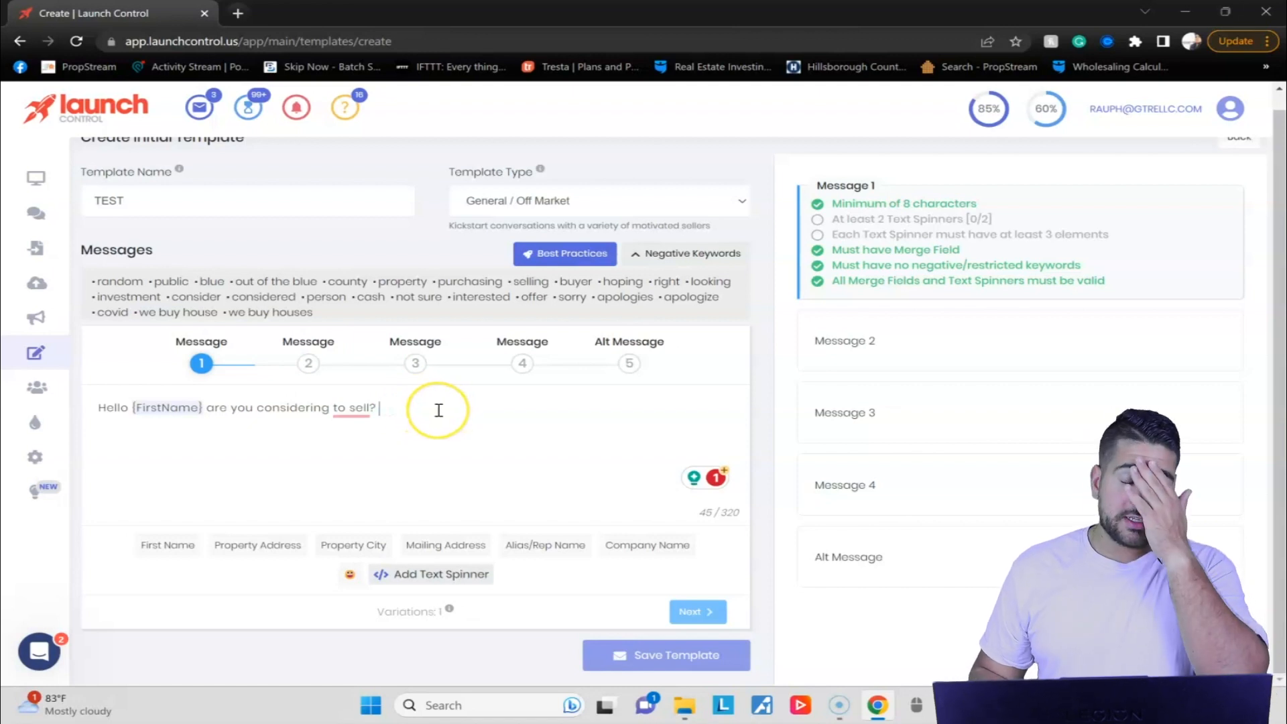
type("I am the process of buyi")
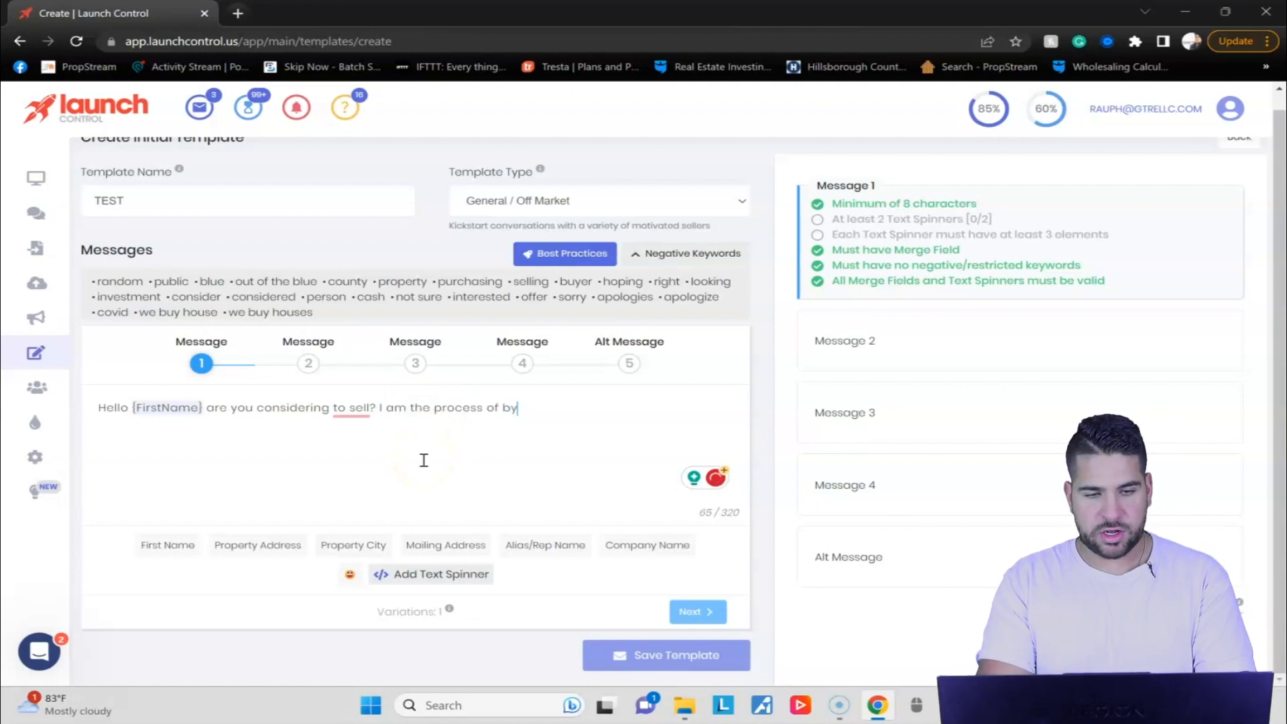
type("ng homes in")
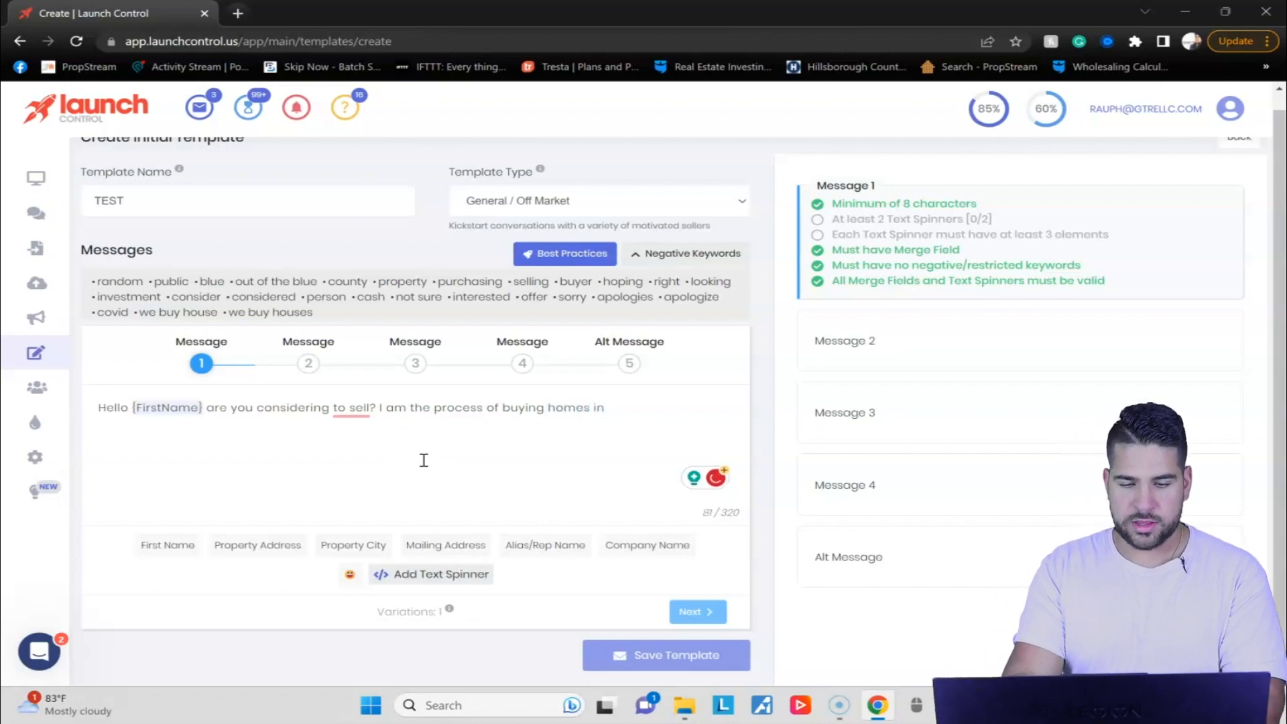
left_click(354, 545)
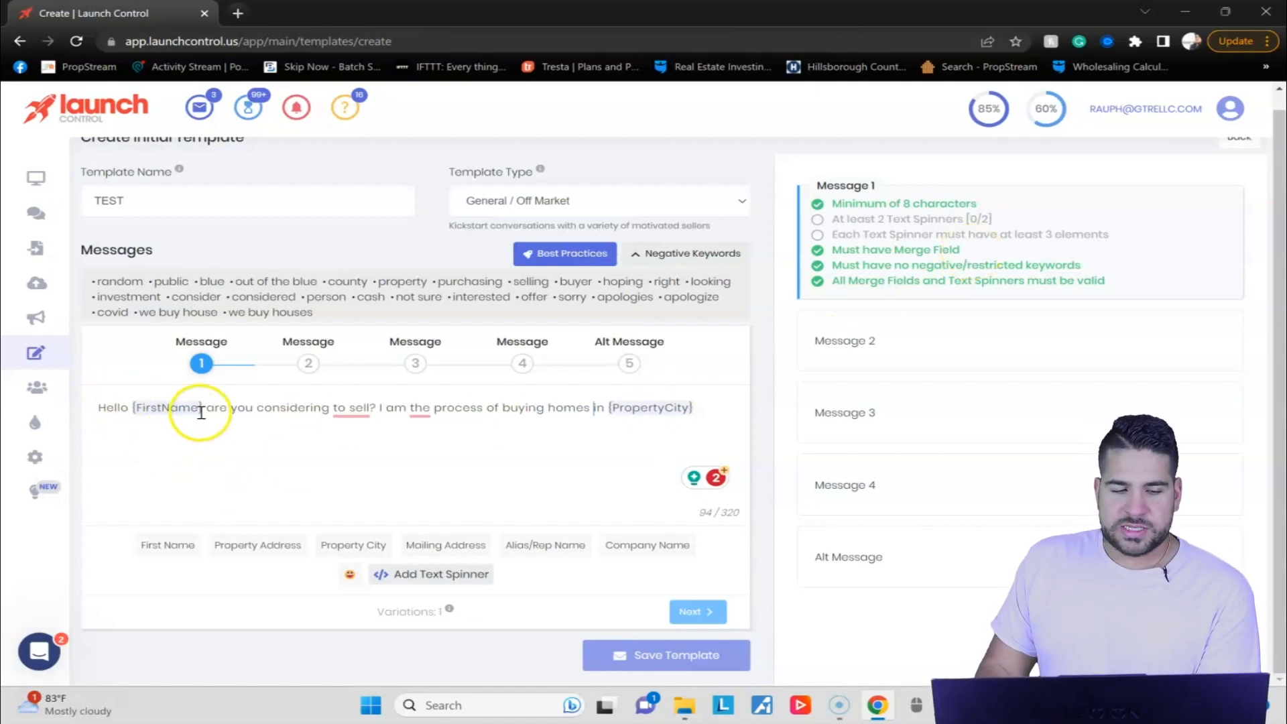
Turn "are you considering to sell" in Message 1 into a text spinner with the alternatives "are you willing to sell" and "would you sell".
left_click_drag(369, 409, 203, 424)
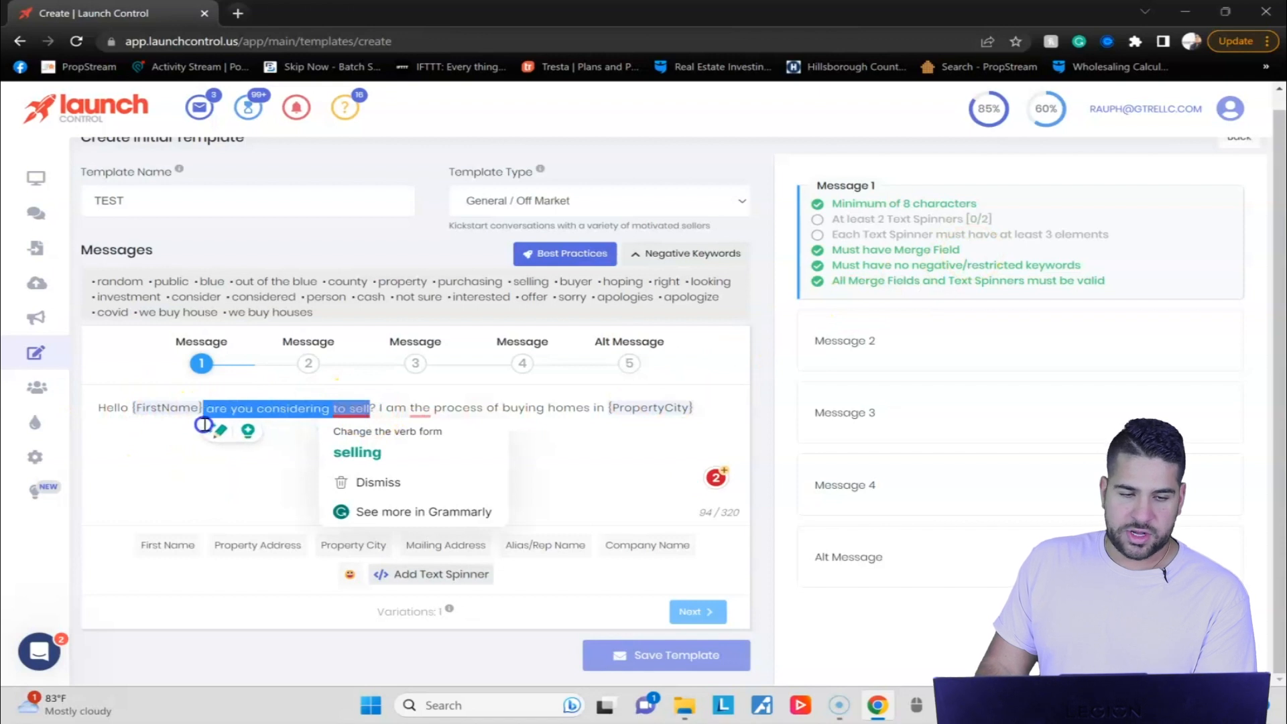
left_click(433, 575)
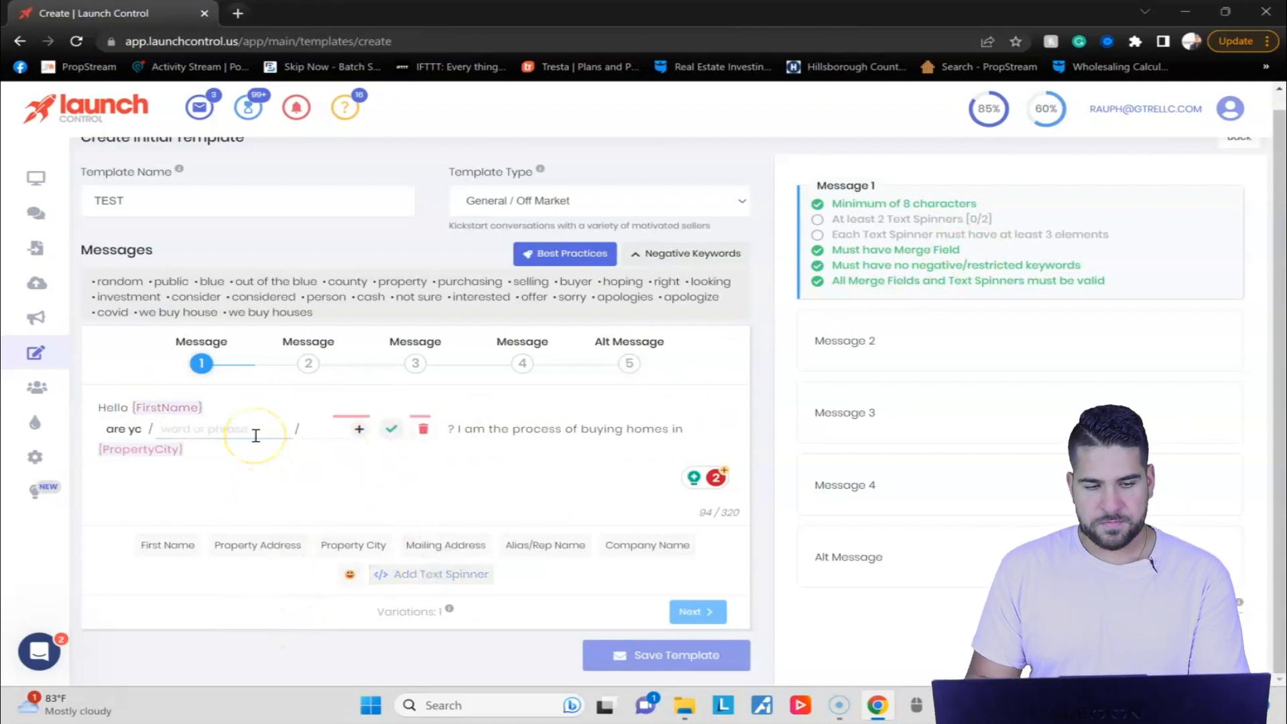
type("are you willing to sell")
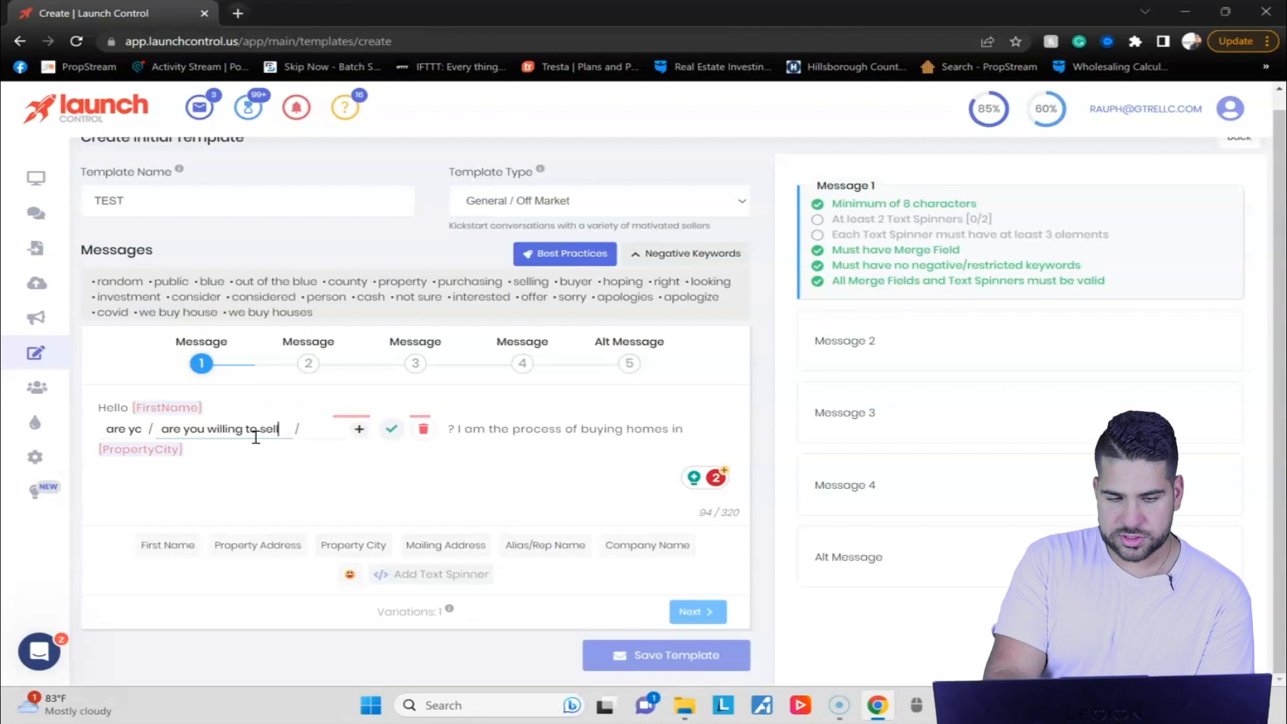
key("Tab")
type("would you sell")
key("Return")
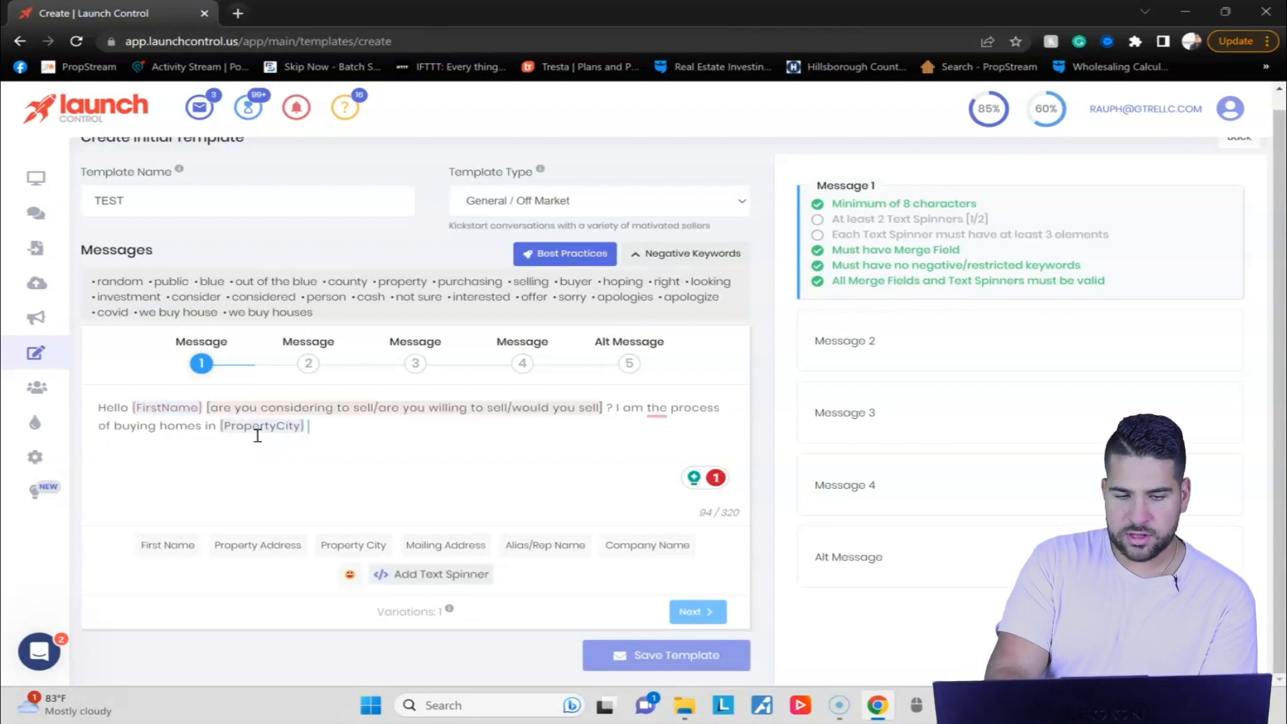
Insert the Property Address merge field after the first text spinner, before the question mark.
left_click(277, 549)
left_click(660, 436)
left_click(542, 456)
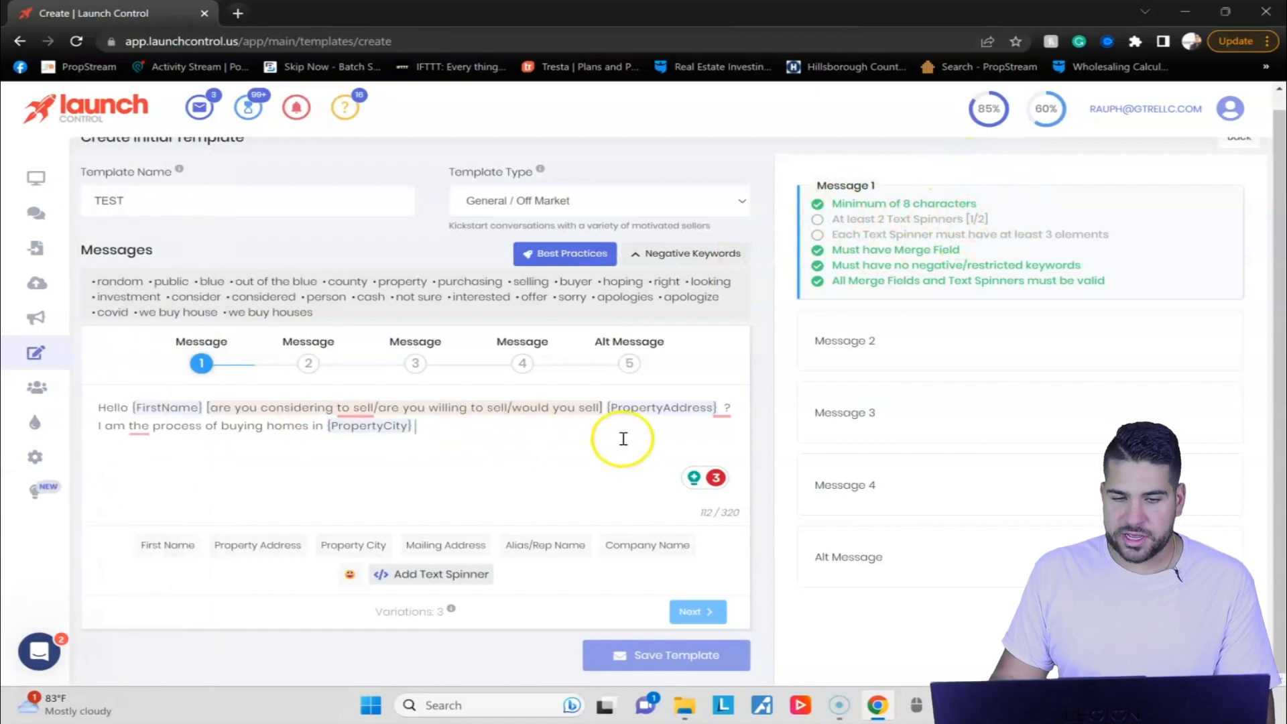
Turn "homes" in Message 1 into a second text spinner with the elements homes, houses and single families.
left_click(293, 428)
double_click(293, 428)
left_click(433, 574)
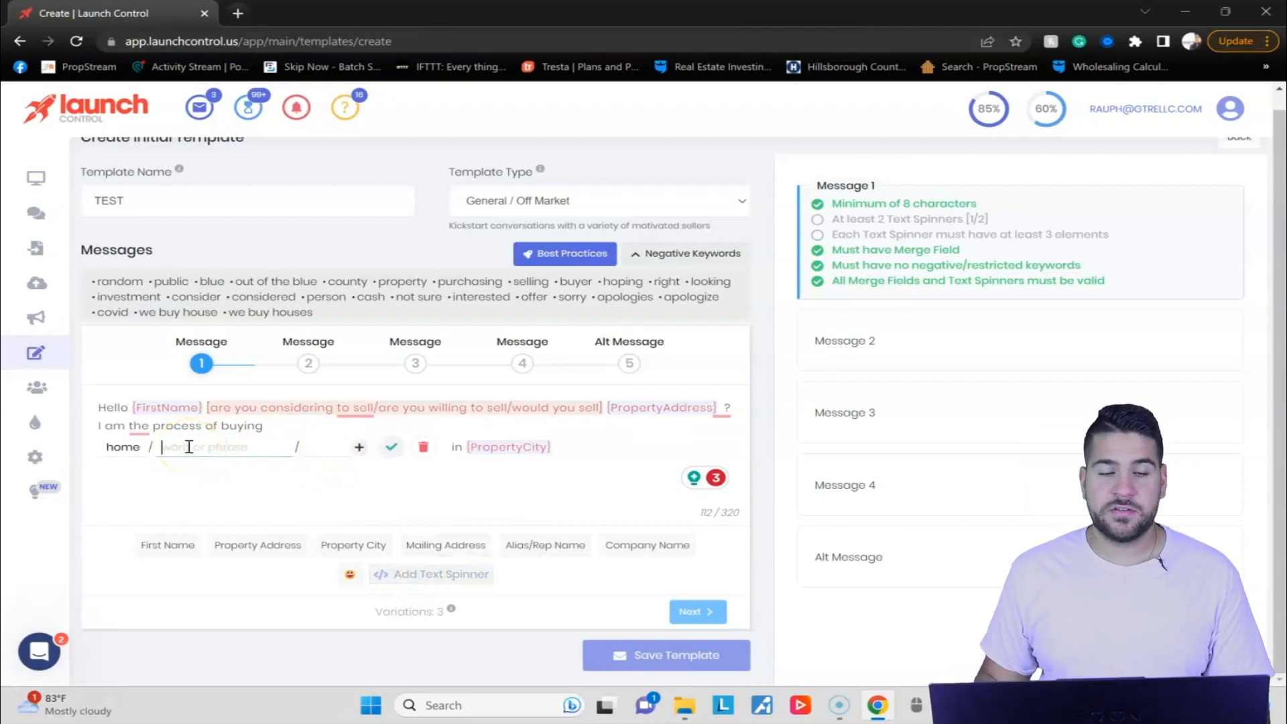
left_click(150, 446)
type("ss")
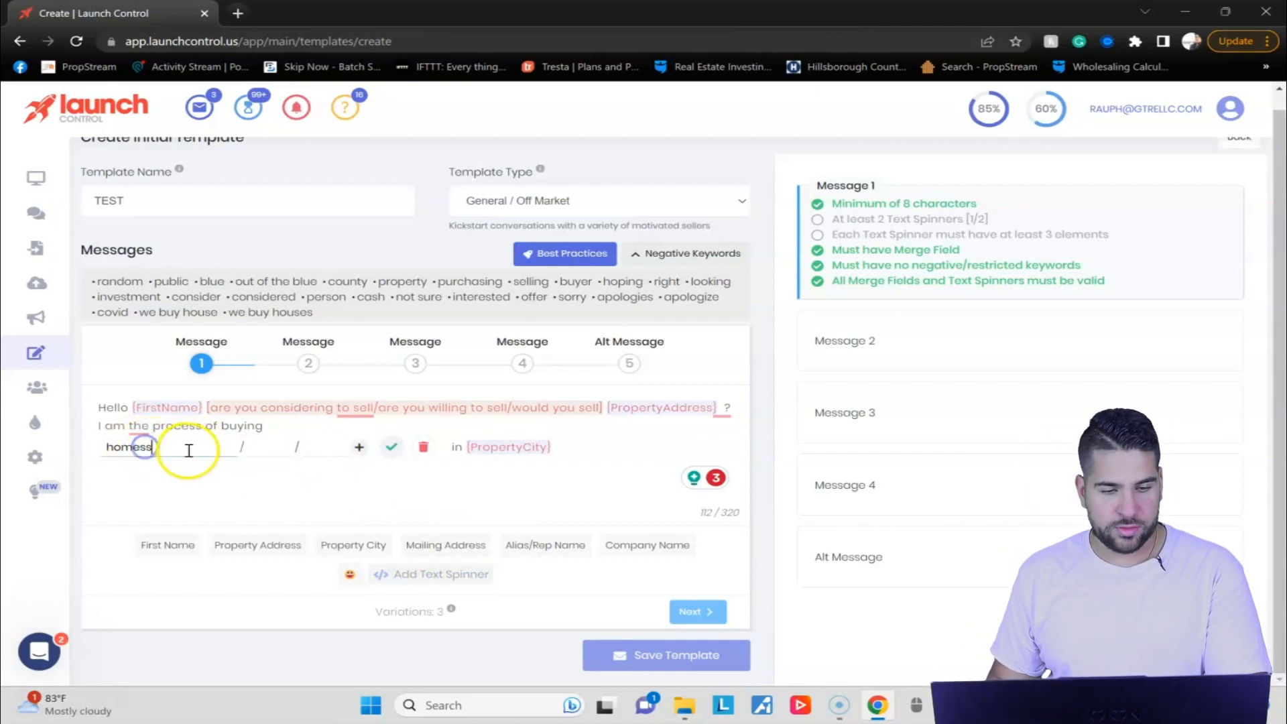
left_click(193, 460)
type("house")
key("Tab")
type("single fami")
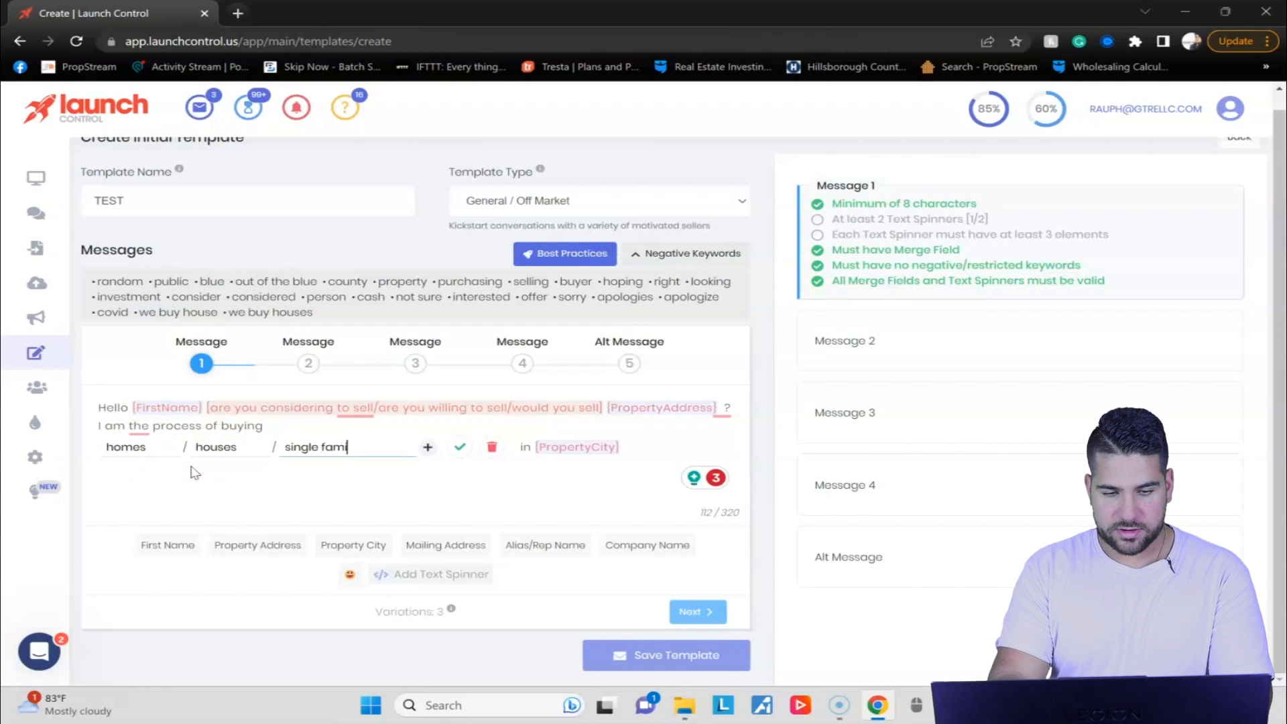
type("lies")
key("Return")
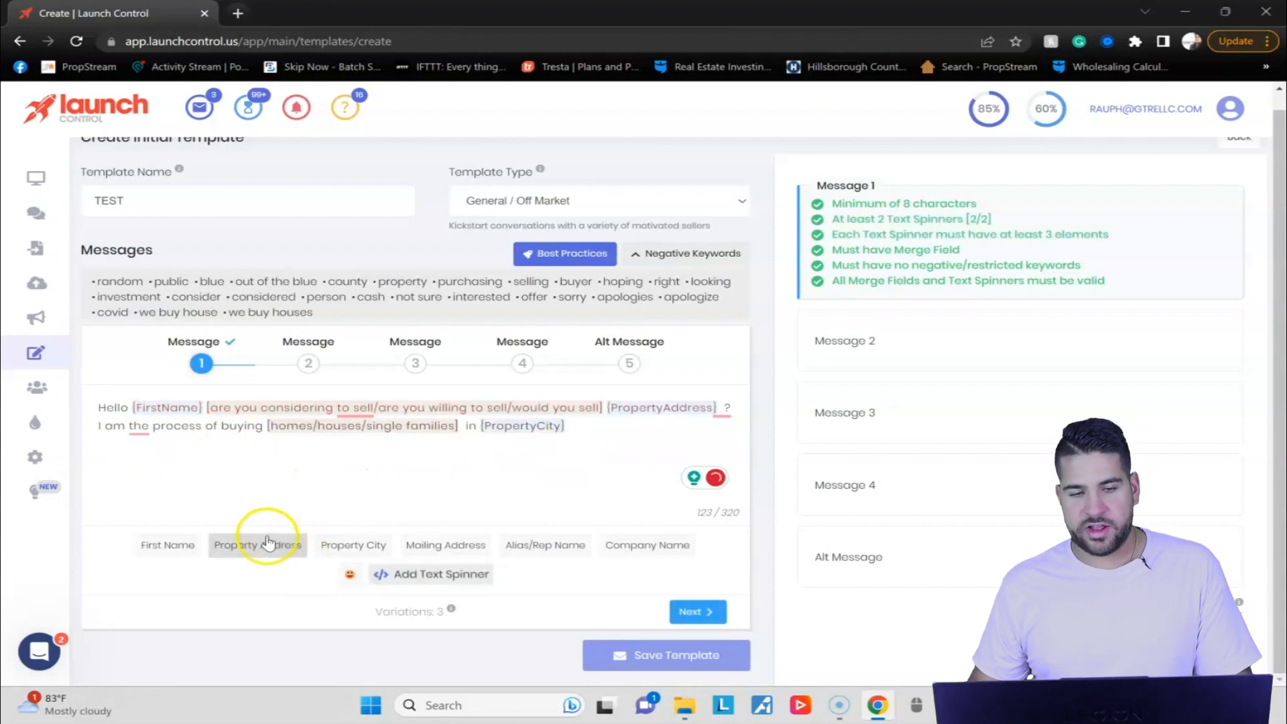
Open the batches list and check the daily message limit and the messages sent in the completed batches.
left_click(418, 469)
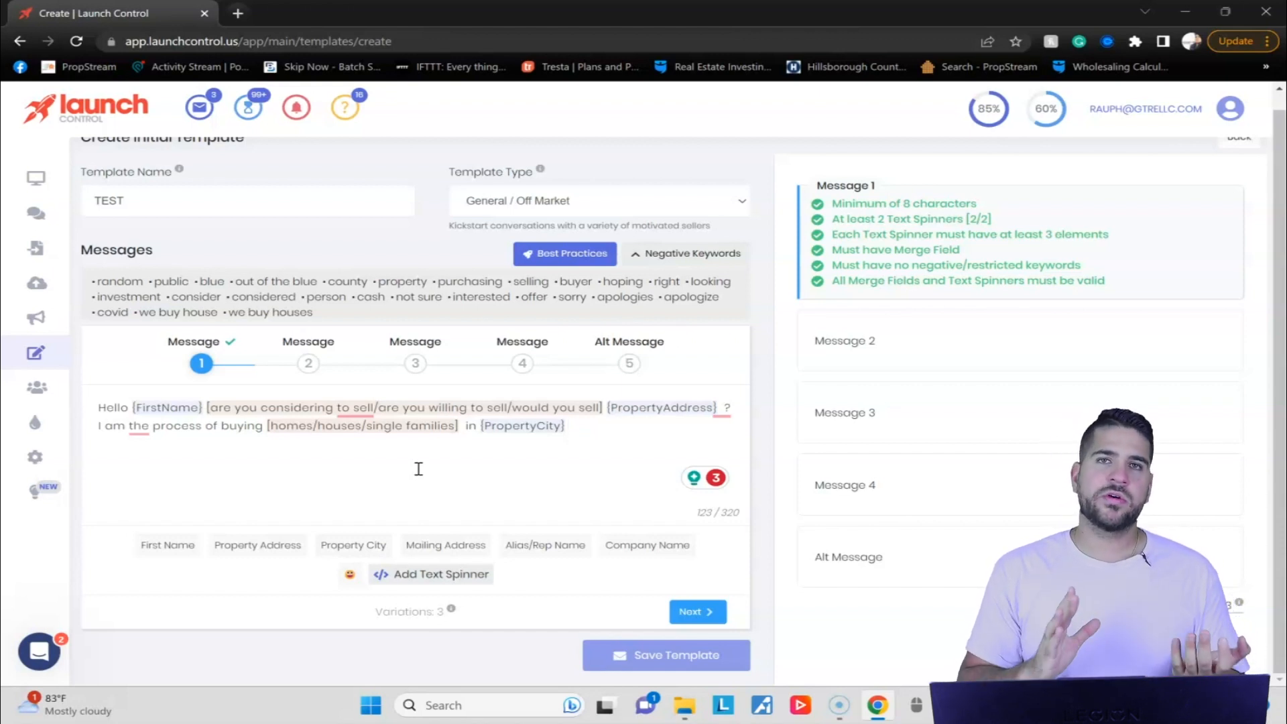
left_click(317, 380)
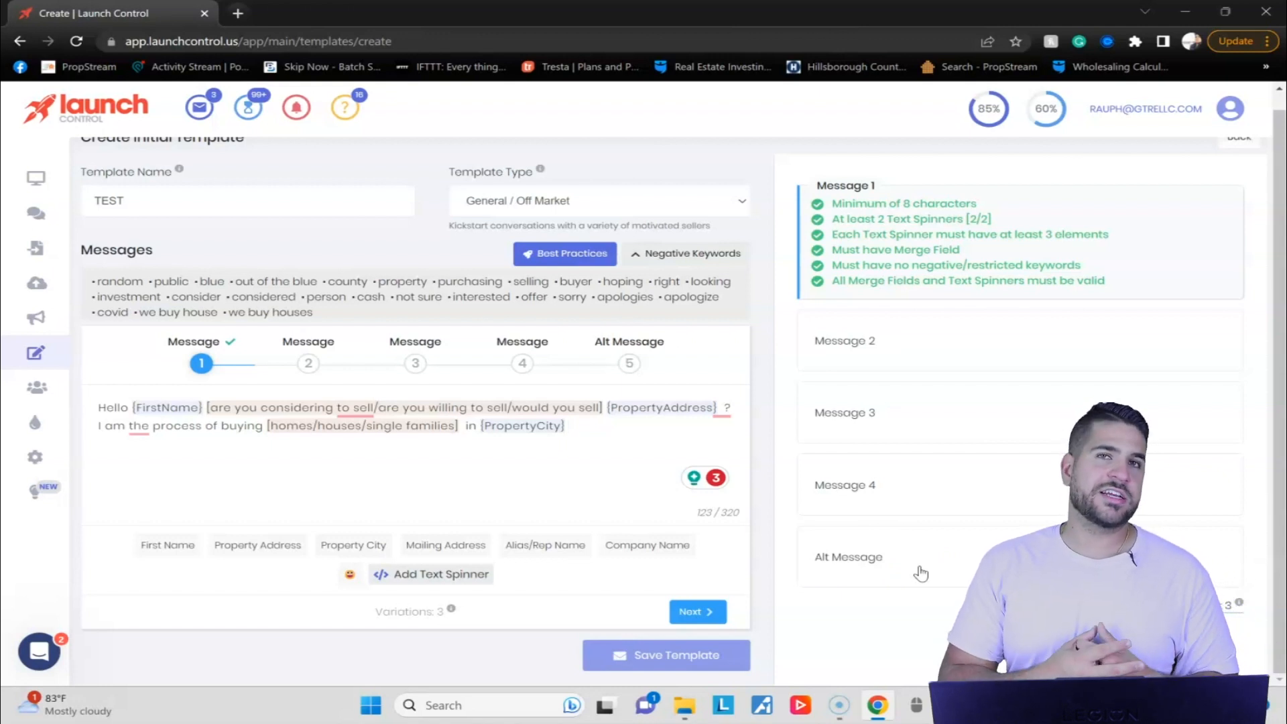
left_click(58, 395)
mouse_move(986, 111)
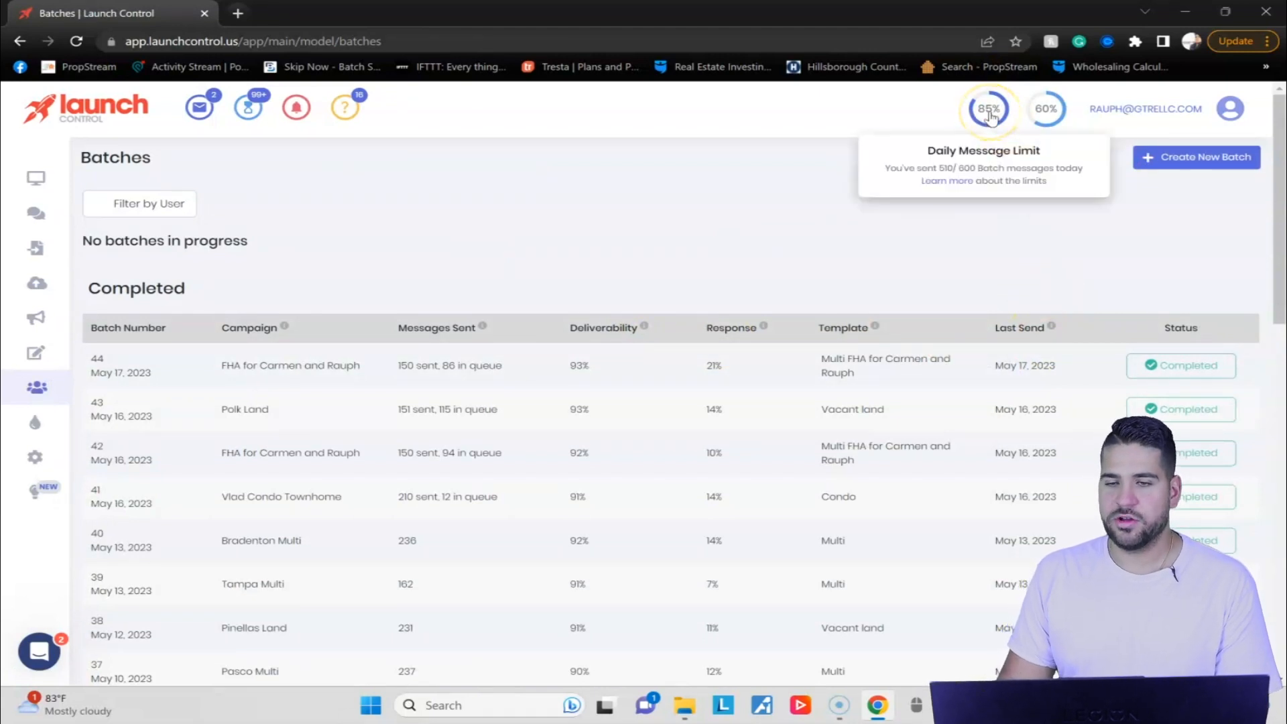
left_click_drag(436, 365, 476, 494)
left_click(478, 506)
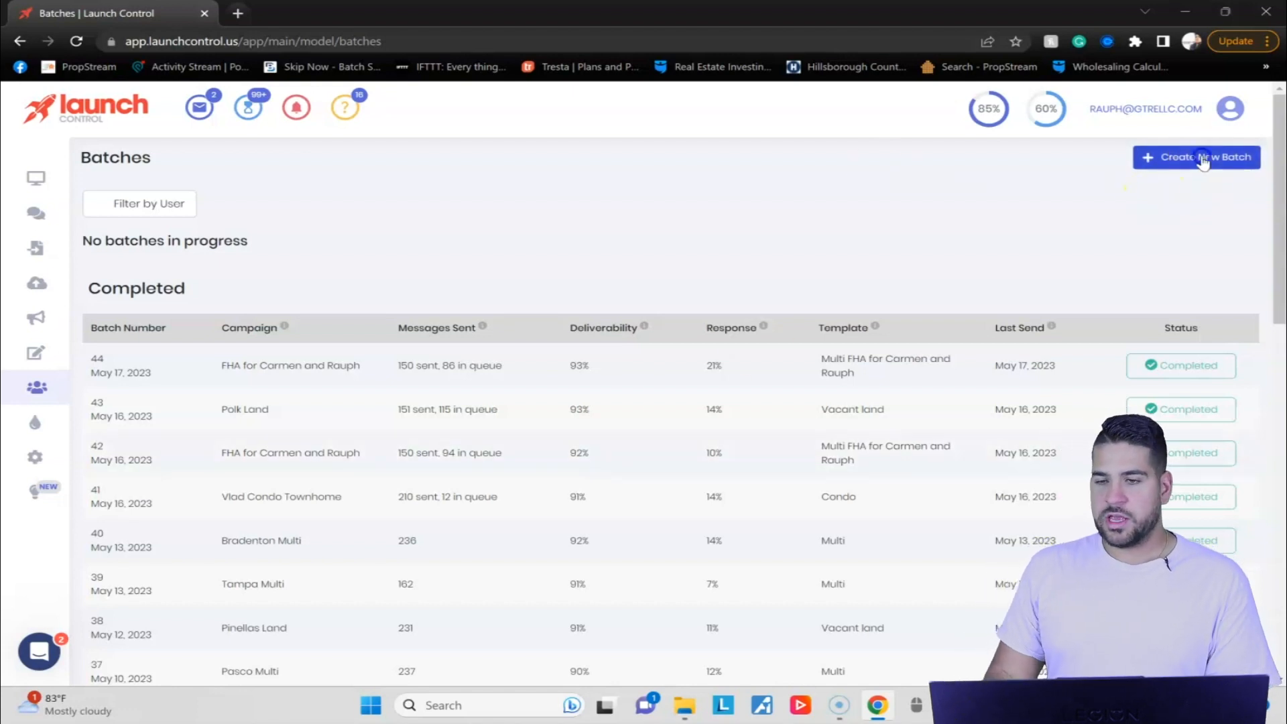
Start a new batch for the Pinellas Land campaign and use the Vacant land message template.
left_click(1200, 157)
left_click(680, 314)
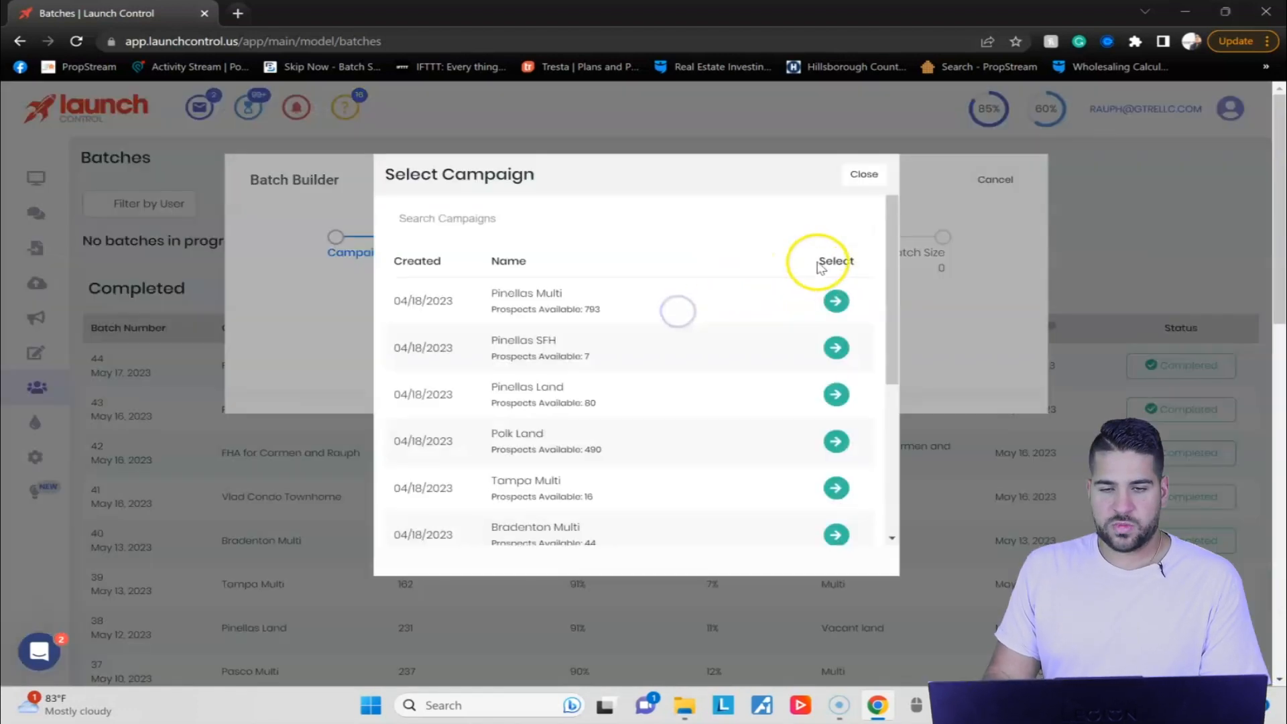
scroll(800, 327, "down", 3)
scroll(800, 326, "up", 3)
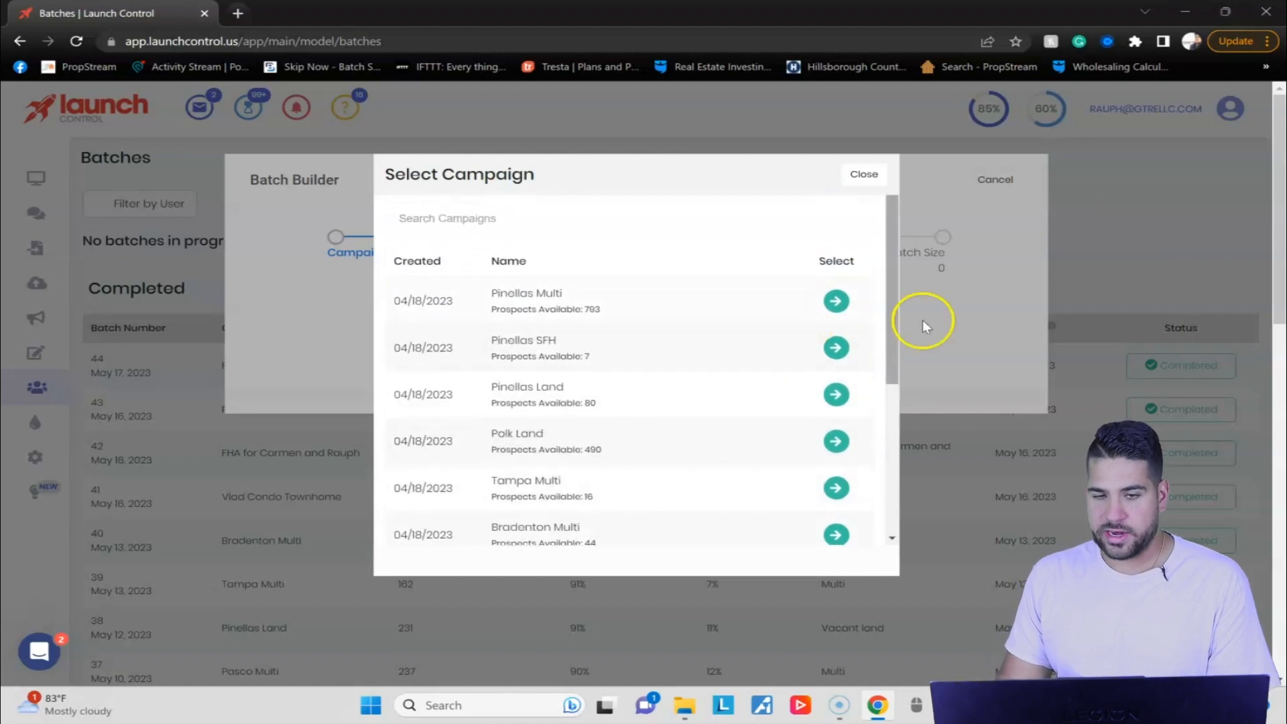
left_click(831, 391)
left_click(634, 300)
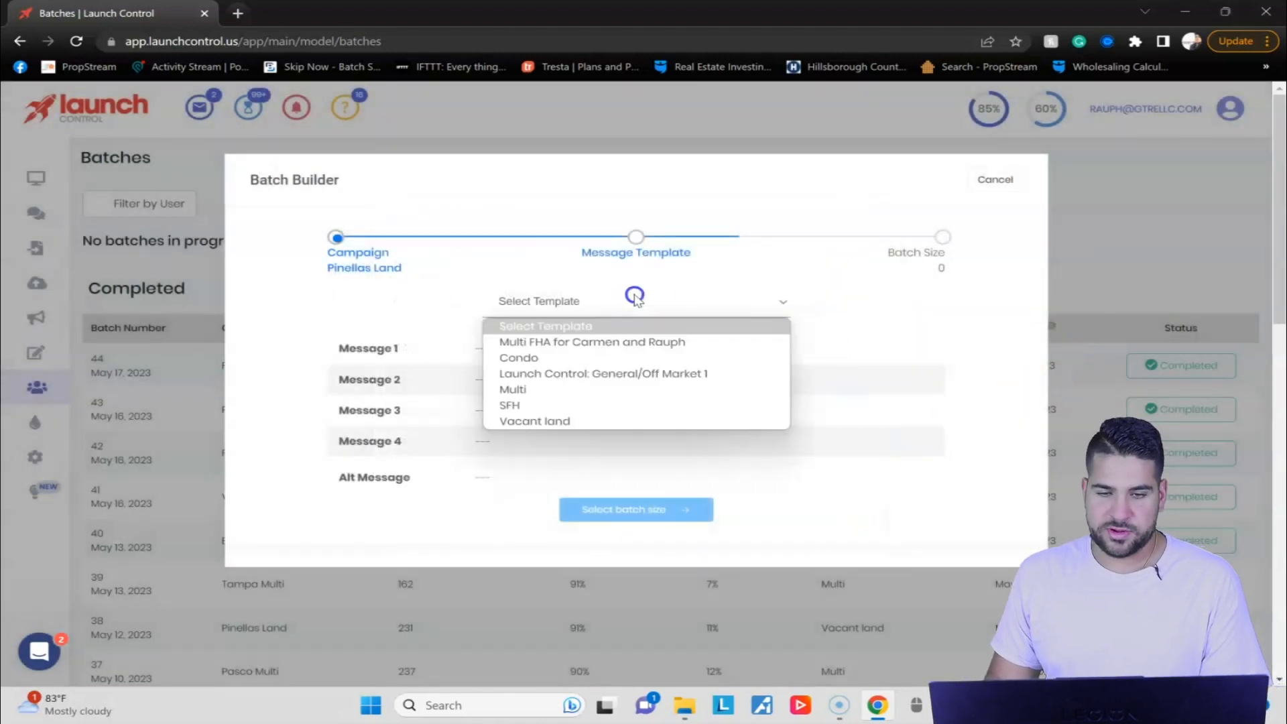
left_click(534, 421)
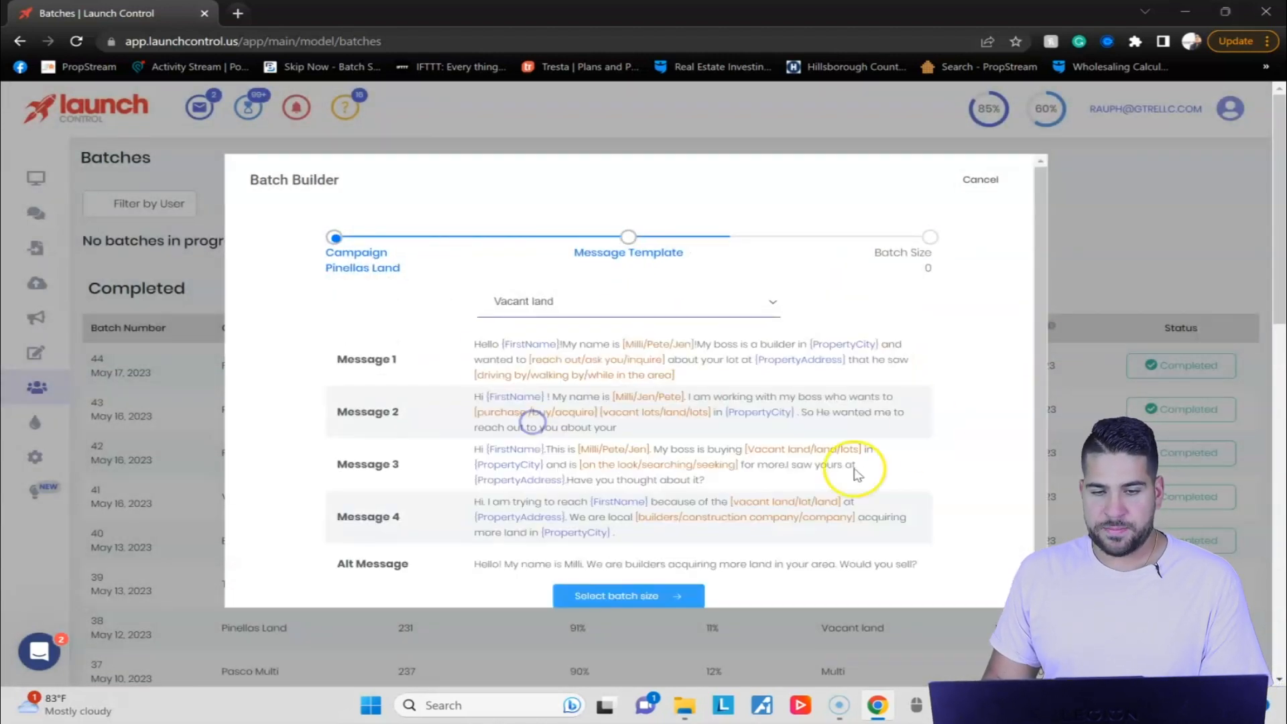
Review the template's messages, choose a batch size of 50 and create the batch.
scroll(712, 411, "down", 1)
scroll(713, 410, "up", 1)
scroll(713, 411, "down", 1)
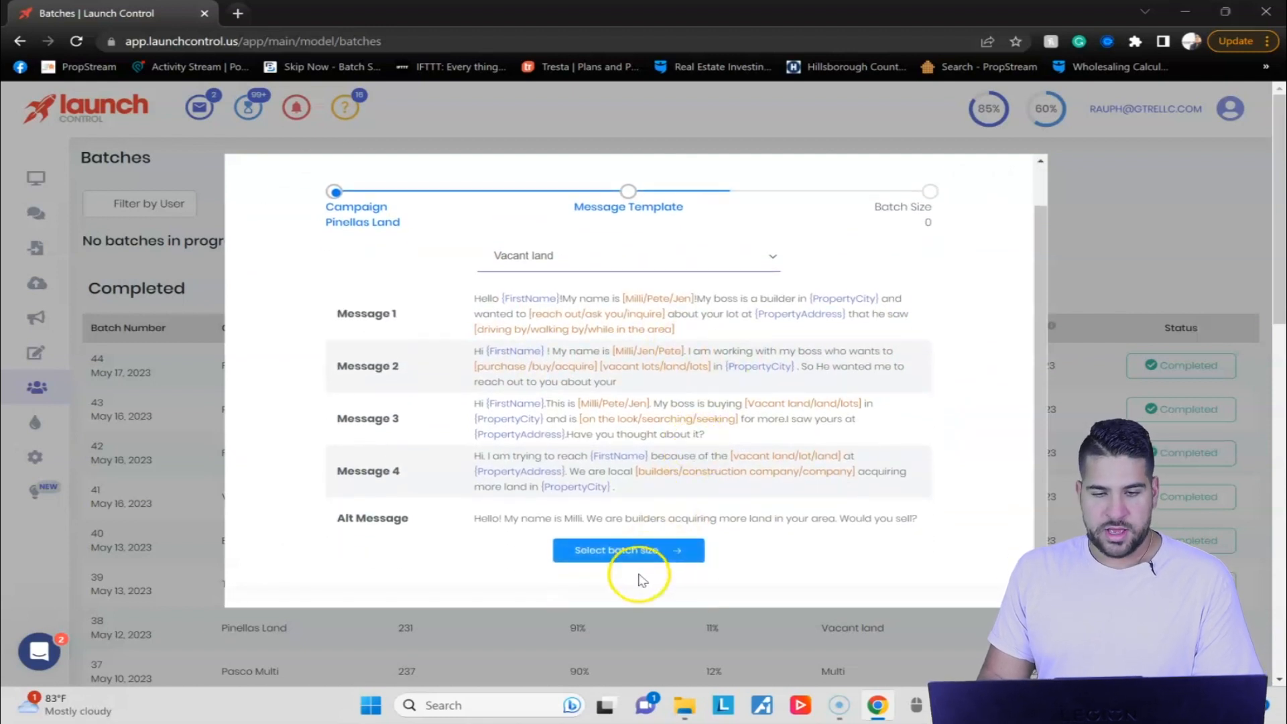
left_click(663, 552)
left_click(638, 347)
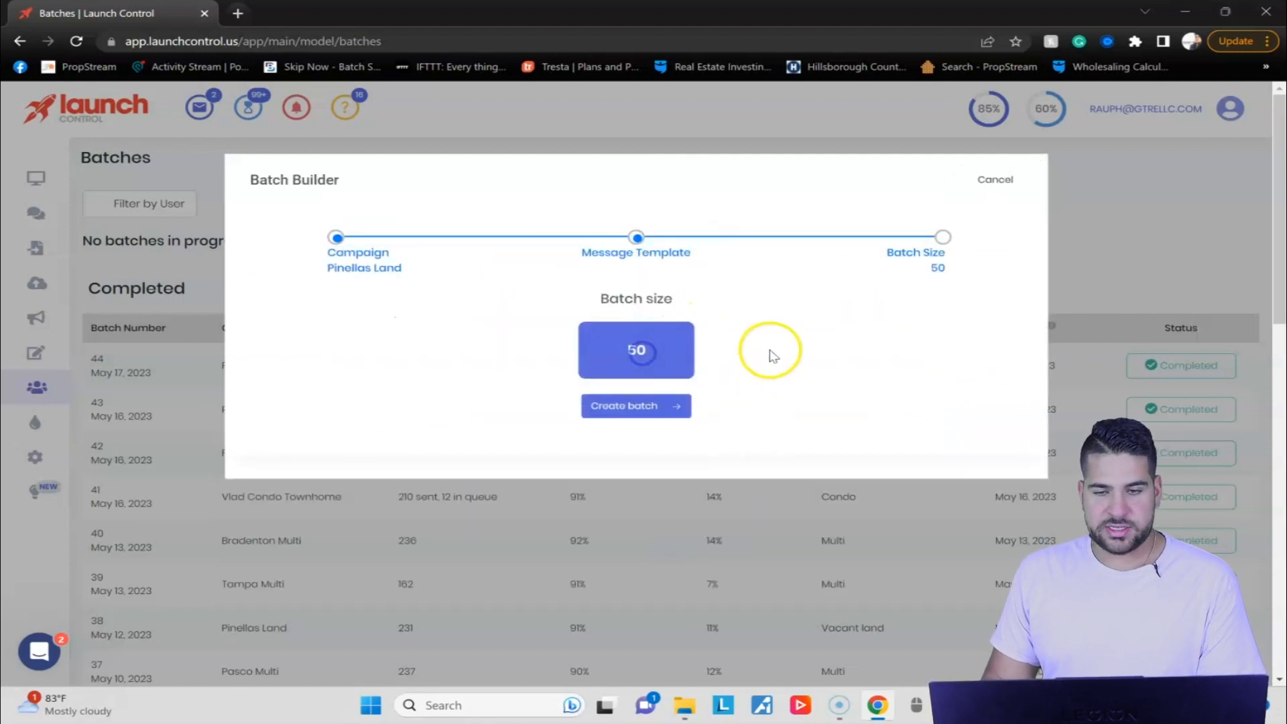
left_click(661, 407)
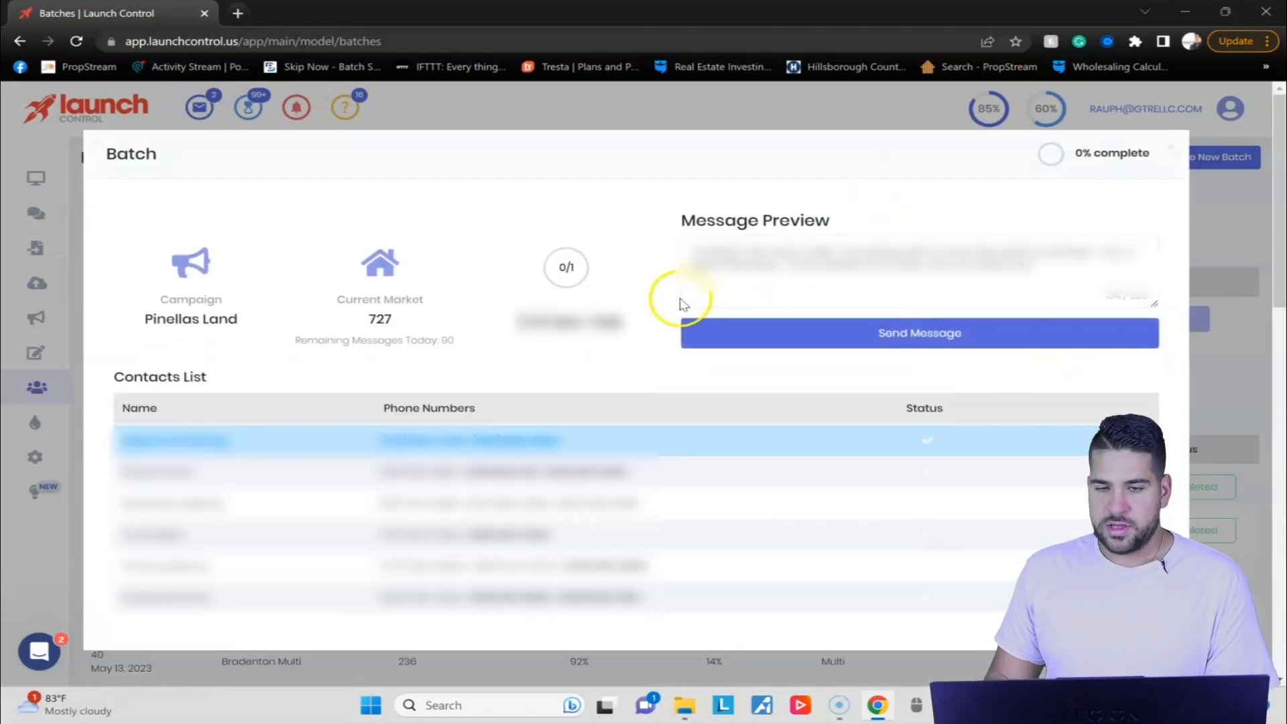
Send the message to each contact in the Pinellas Land batch until the batch is complete.
left_click(945, 336)
left_click(943, 338)
left_click(943, 338)
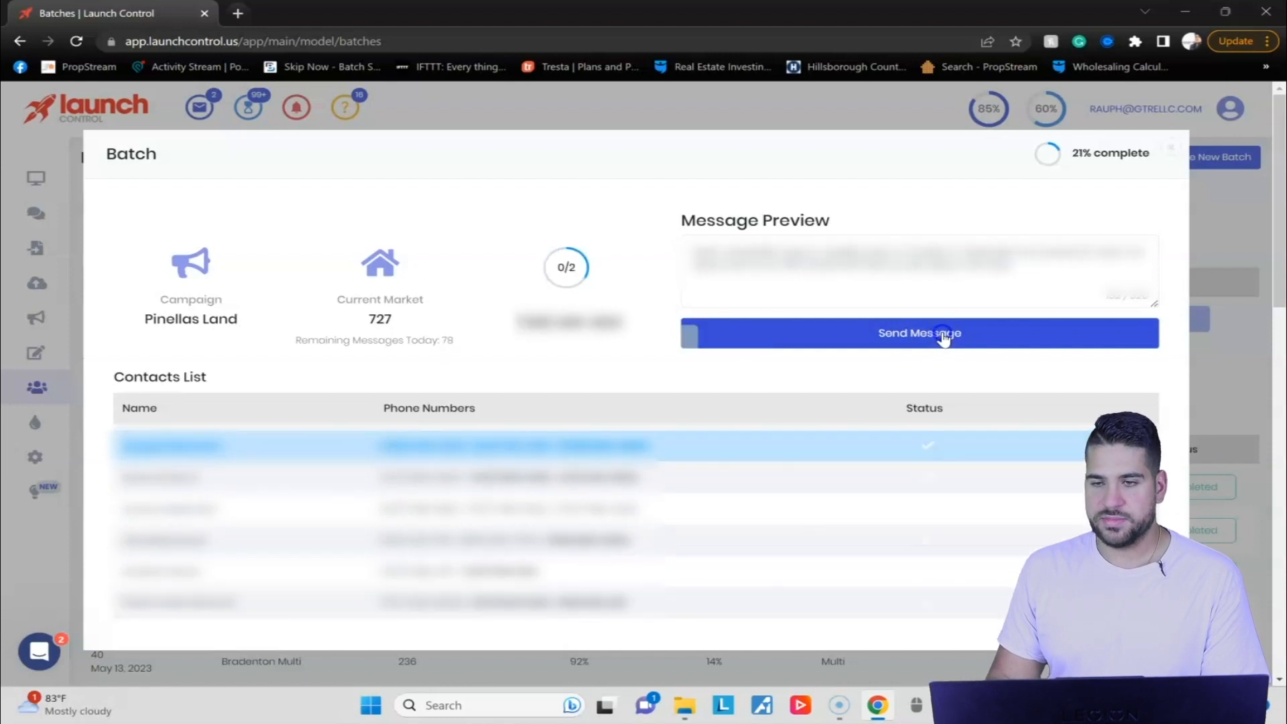
left_click(949, 337)
left_click(956, 337)
left_click(956, 337)
left_click(956, 337)
left_click(955, 336)
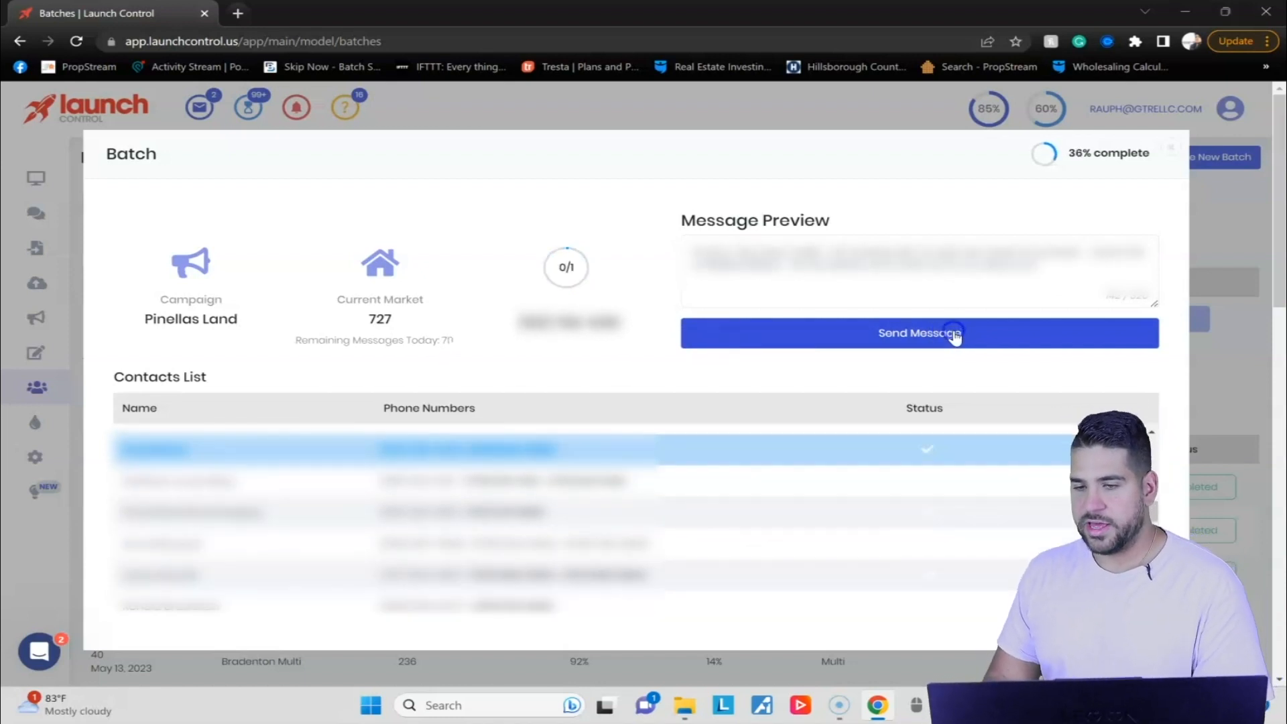
left_click(956, 337)
left_click(955, 337)
left_click(955, 336)
left_click(956, 336)
left_click(955, 337)
left_click(956, 336)
left_click(955, 336)
left_click(956, 336)
left_click(955, 337)
left_click(956, 337)
left_click(956, 336)
left_click(955, 337)
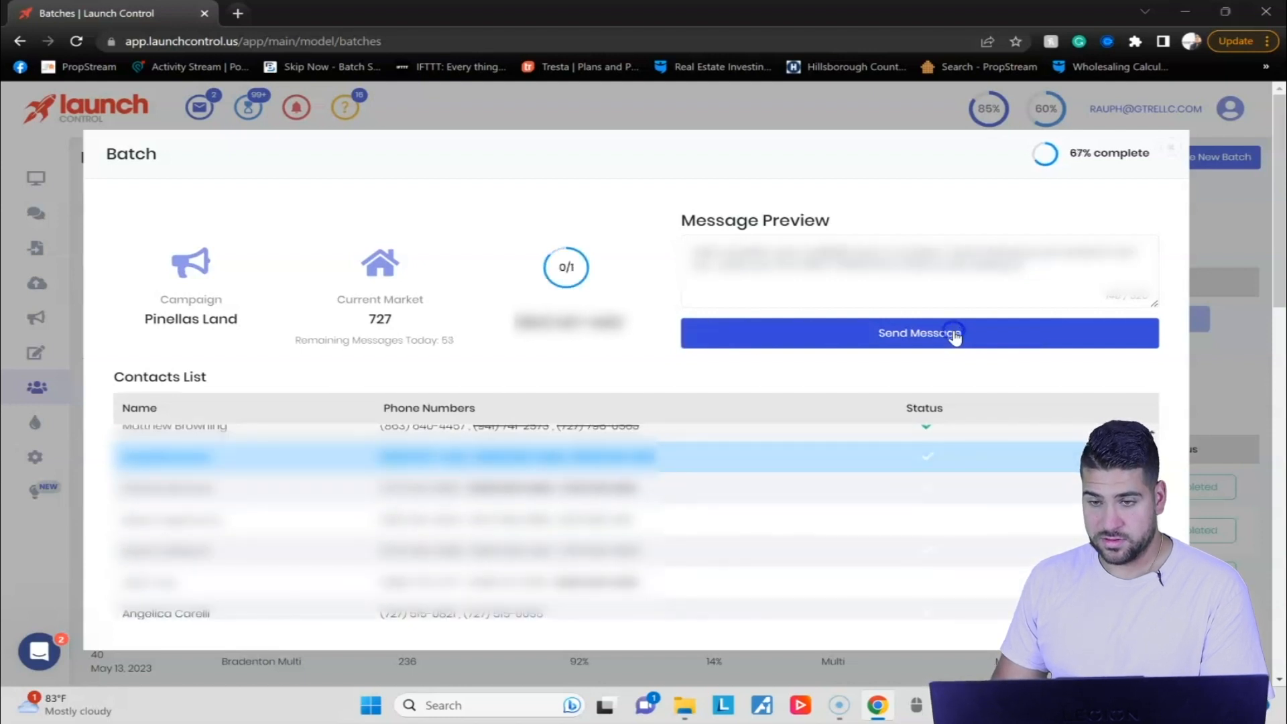
left_click(955, 337)
left_click(956, 336)
left_click(956, 337)
left_click(956, 337)
left_click(955, 336)
left_click(955, 336)
left_click(956, 337)
left_click(955, 337)
left_click(956, 336)
left_click(956, 337)
left_click(955, 336)
left_click(955, 337)
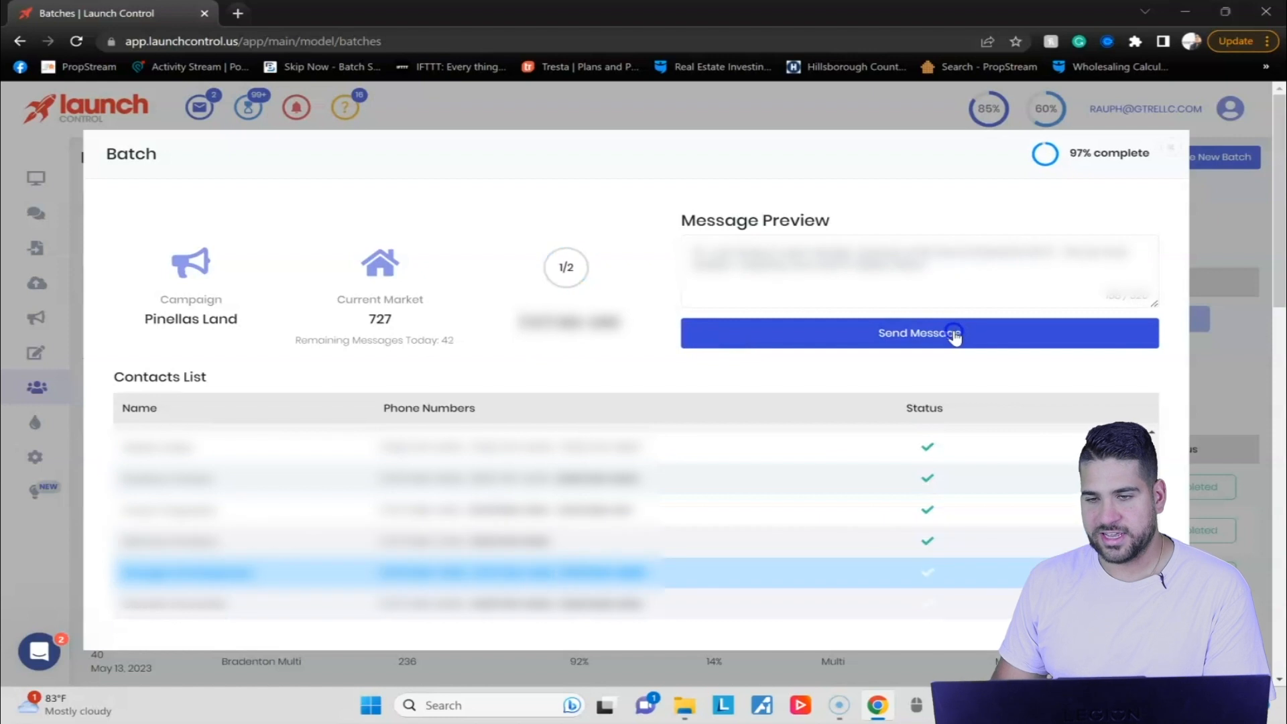
left_click(955, 336)
left_click(955, 336)
left_click(956, 336)
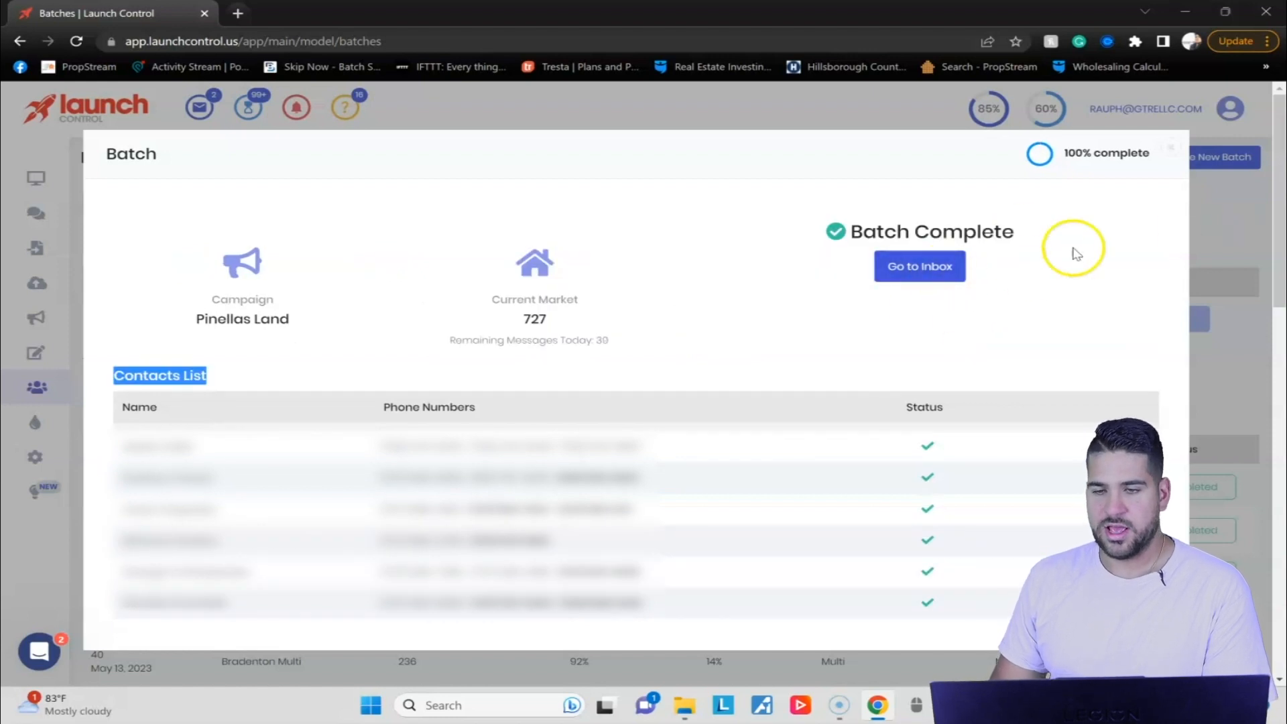
Go to the inbox from the completed batch and skim the prospects' replies.
left_click(919, 266)
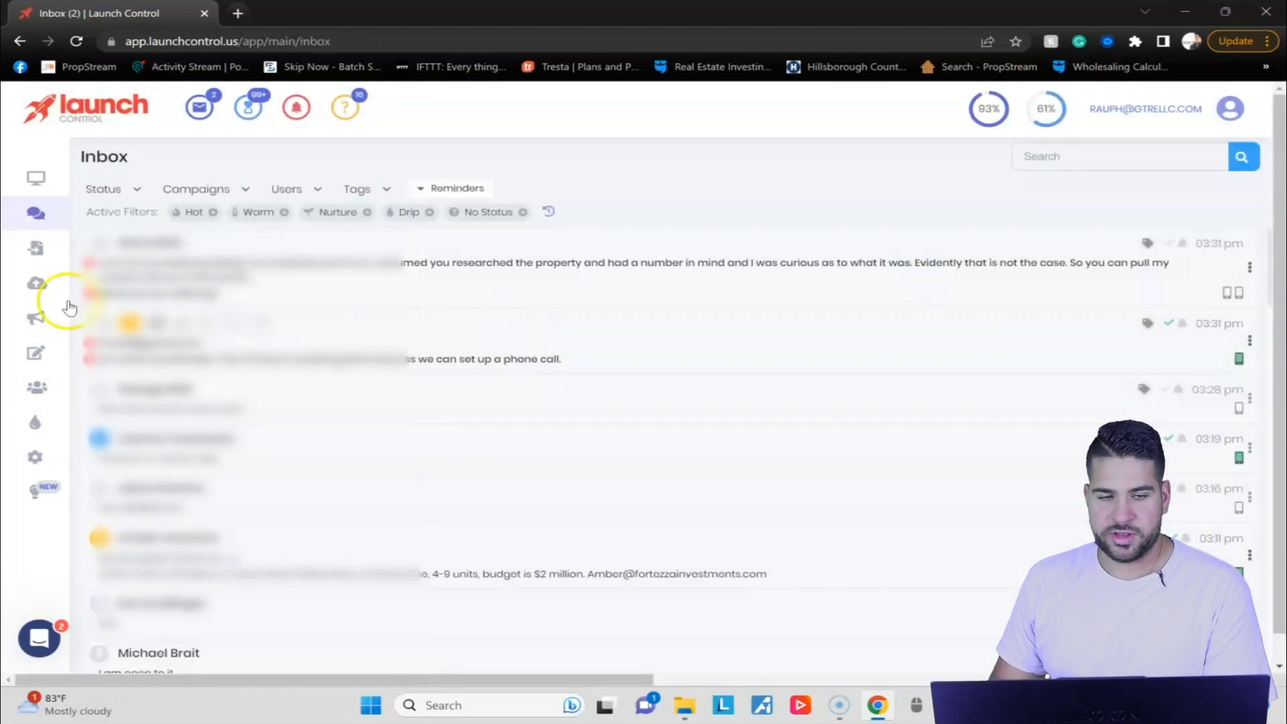
scroll(327, 446, "down", 8)
scroll(336, 402, "up", 8)
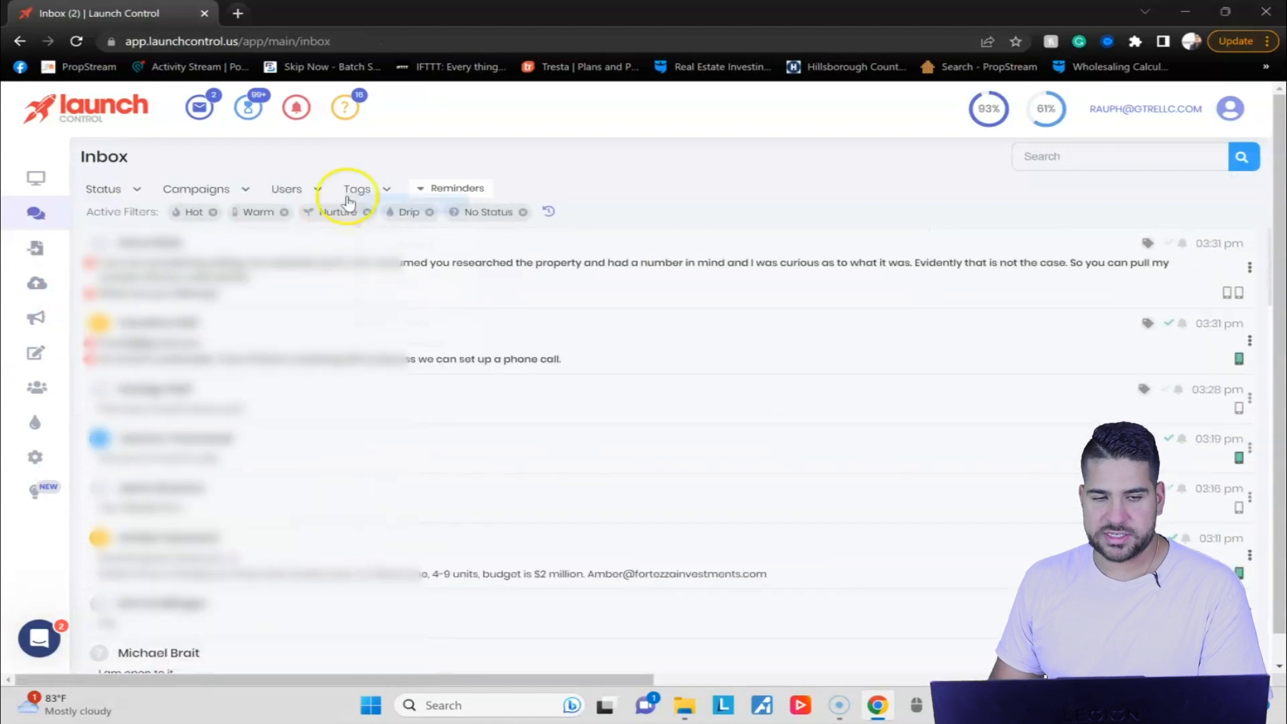
Return to the batches list and examine the new Pinellas Land batch's messages sent, deliverability, response and template.
left_click(35, 385)
scroll(701, 322, "down", 1)
scroll(670, 335, "up", 1)
double_click(401, 362)
left_click_drag(400, 366, 943, 365)
mouse_move(37, 335)
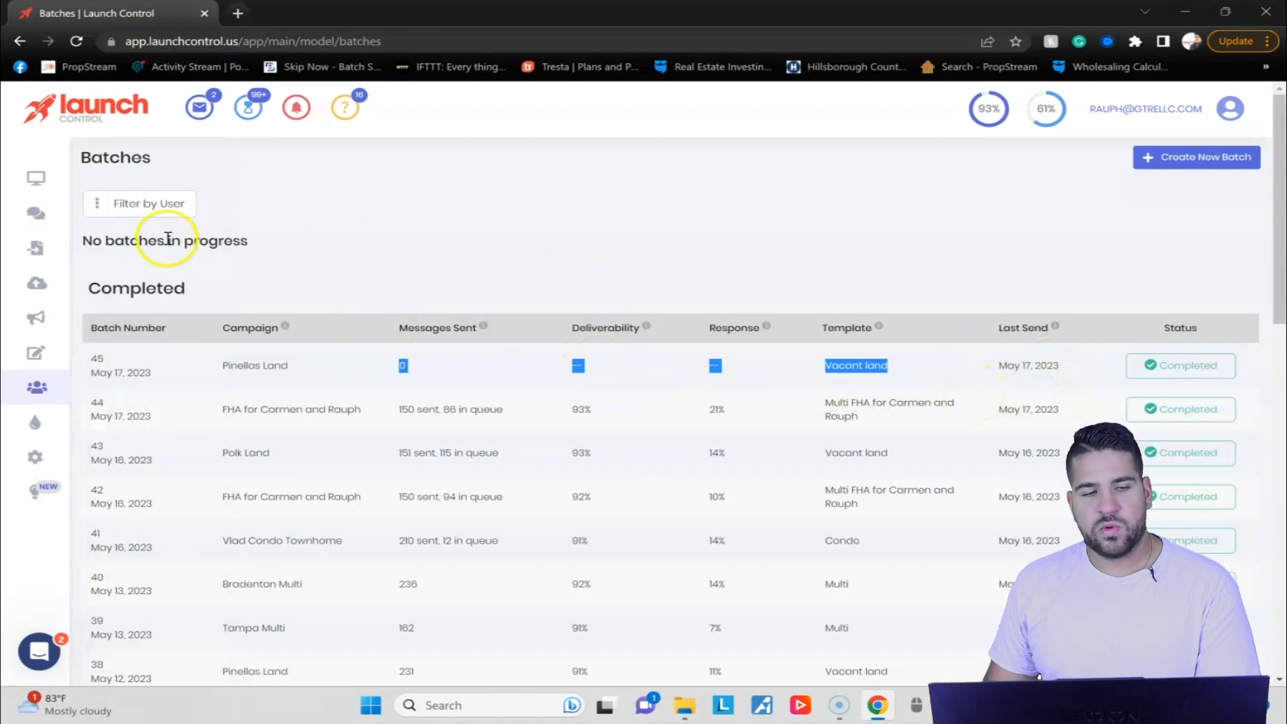
Open the inbox and examine the statuses its conversations can be filtered by.
left_click(24, 214)
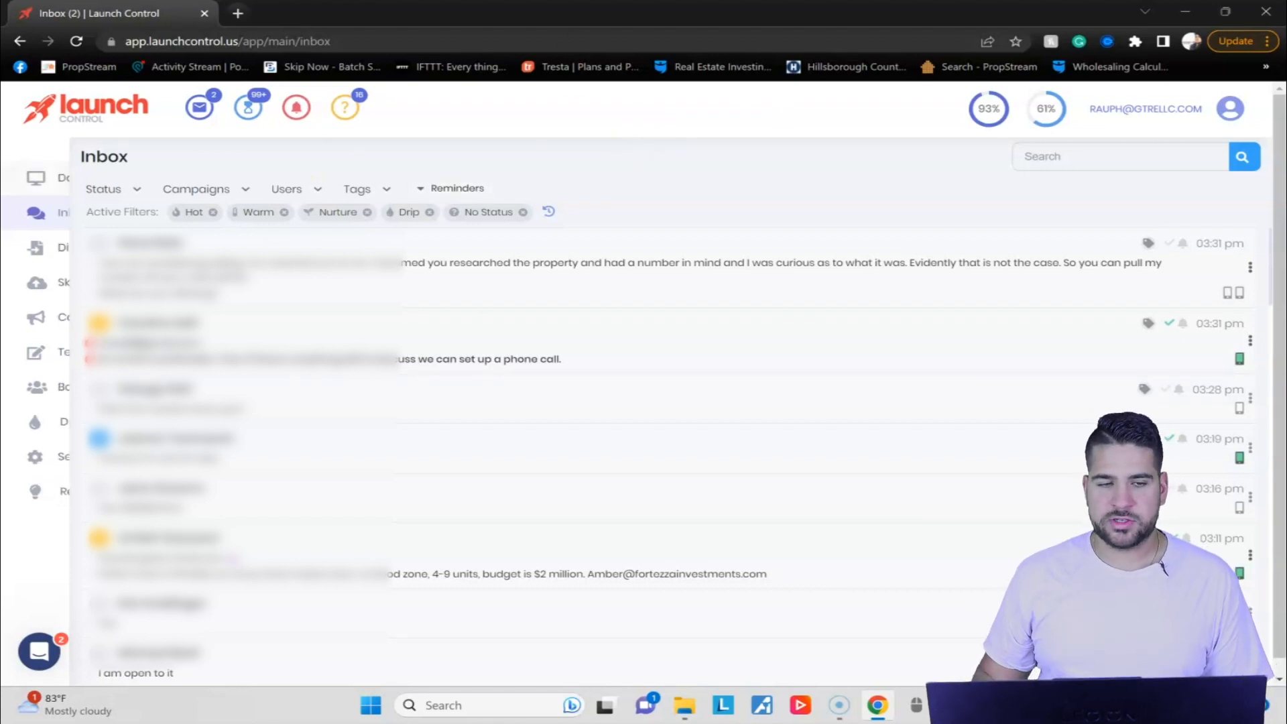
left_click(137, 191)
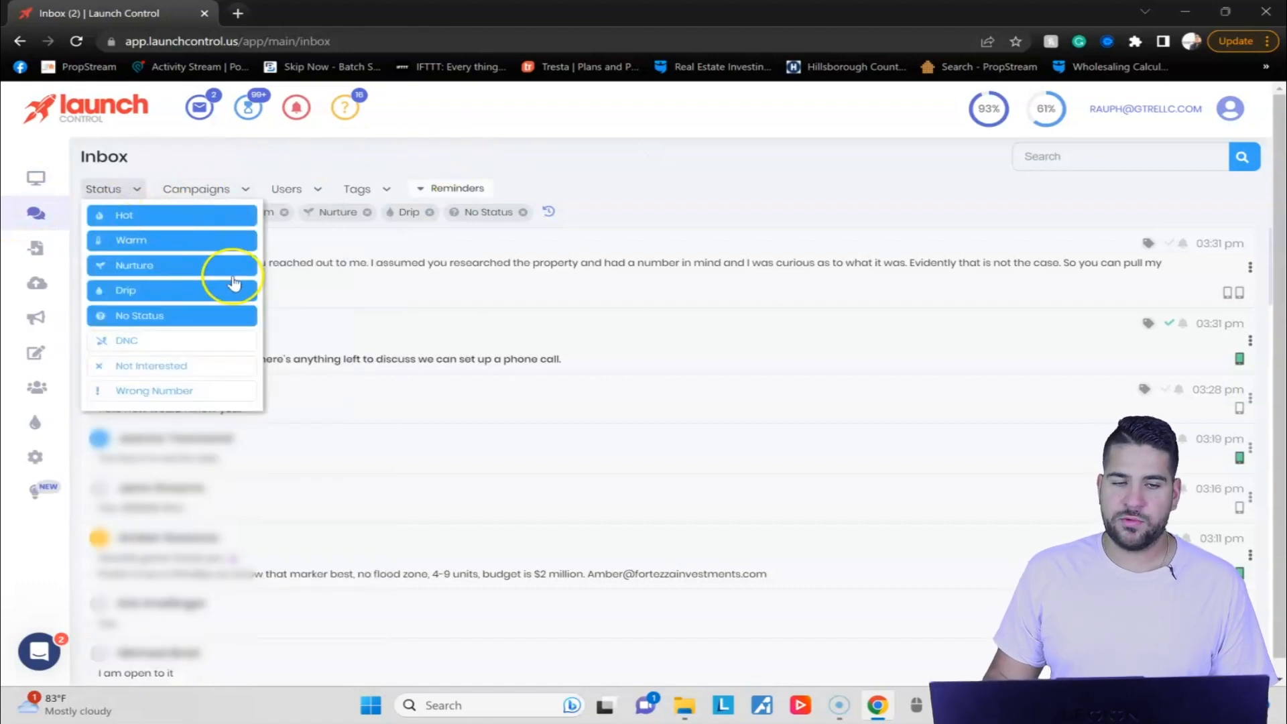
left_click(530, 177)
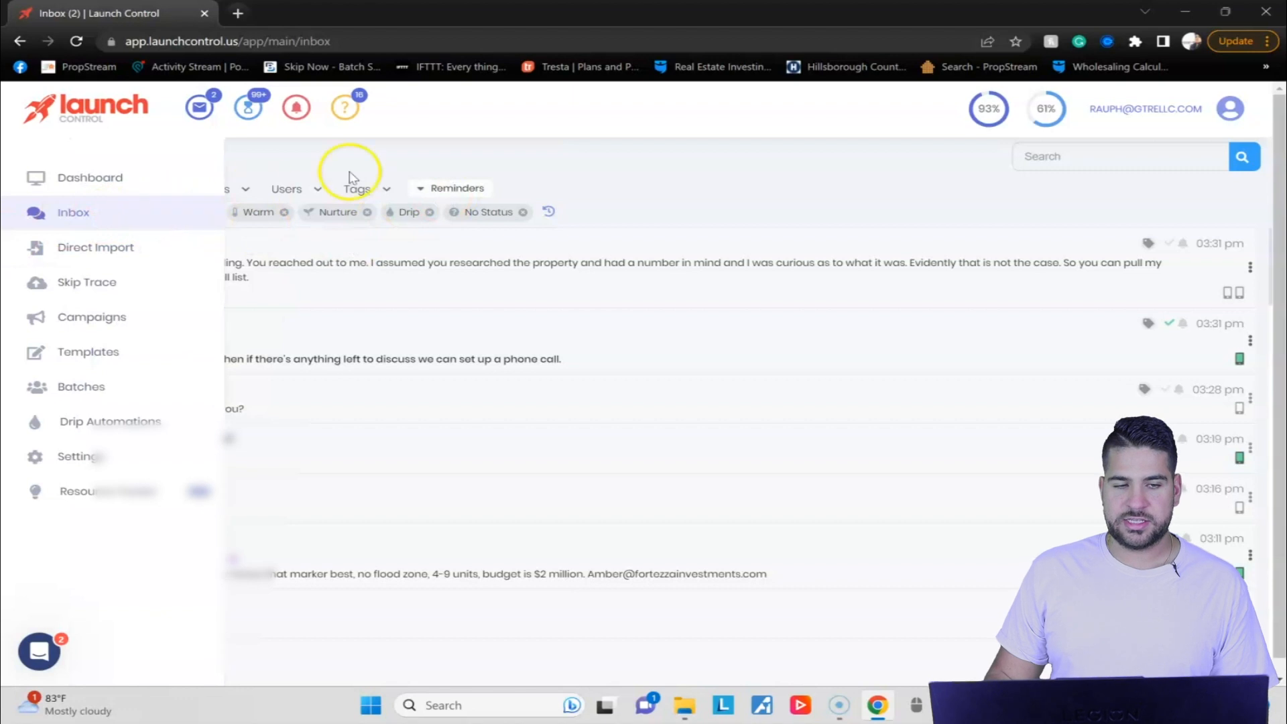
left_click(114, 189)
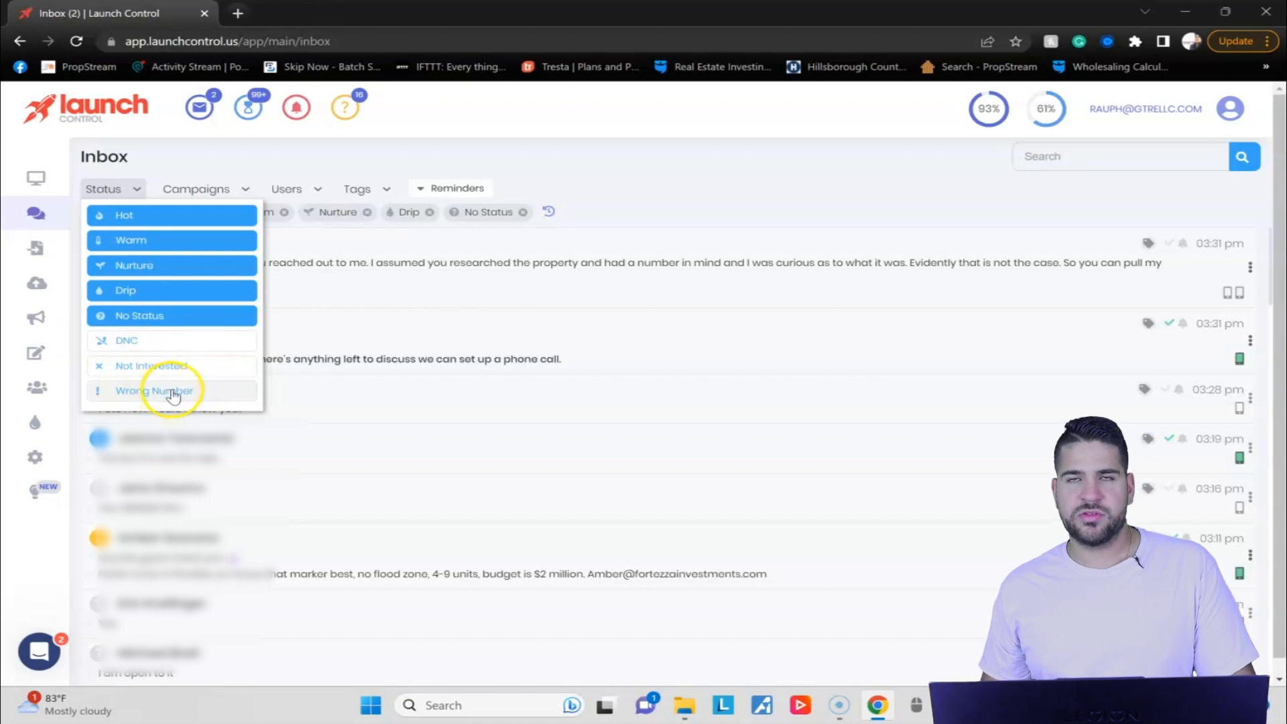
Look through the campaigns available for filtering the inbox and check the user filter.
left_click(242, 189)
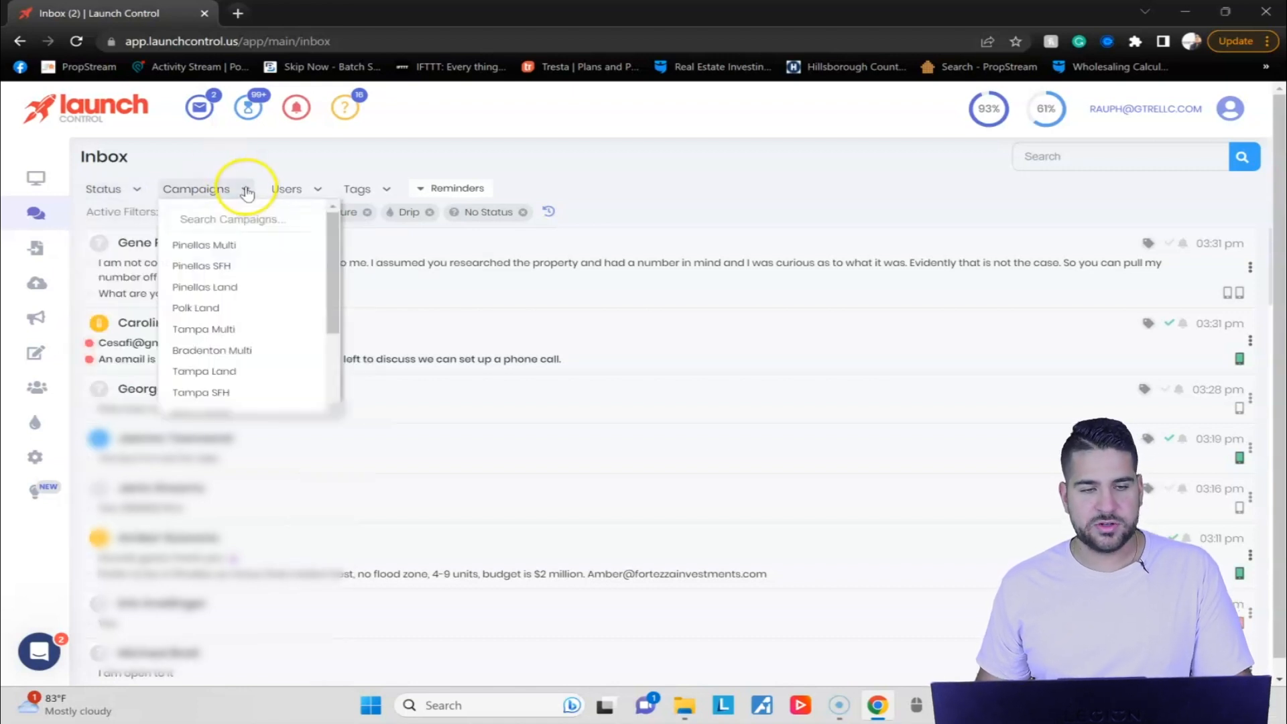
scroll(230, 255, "down", 5)
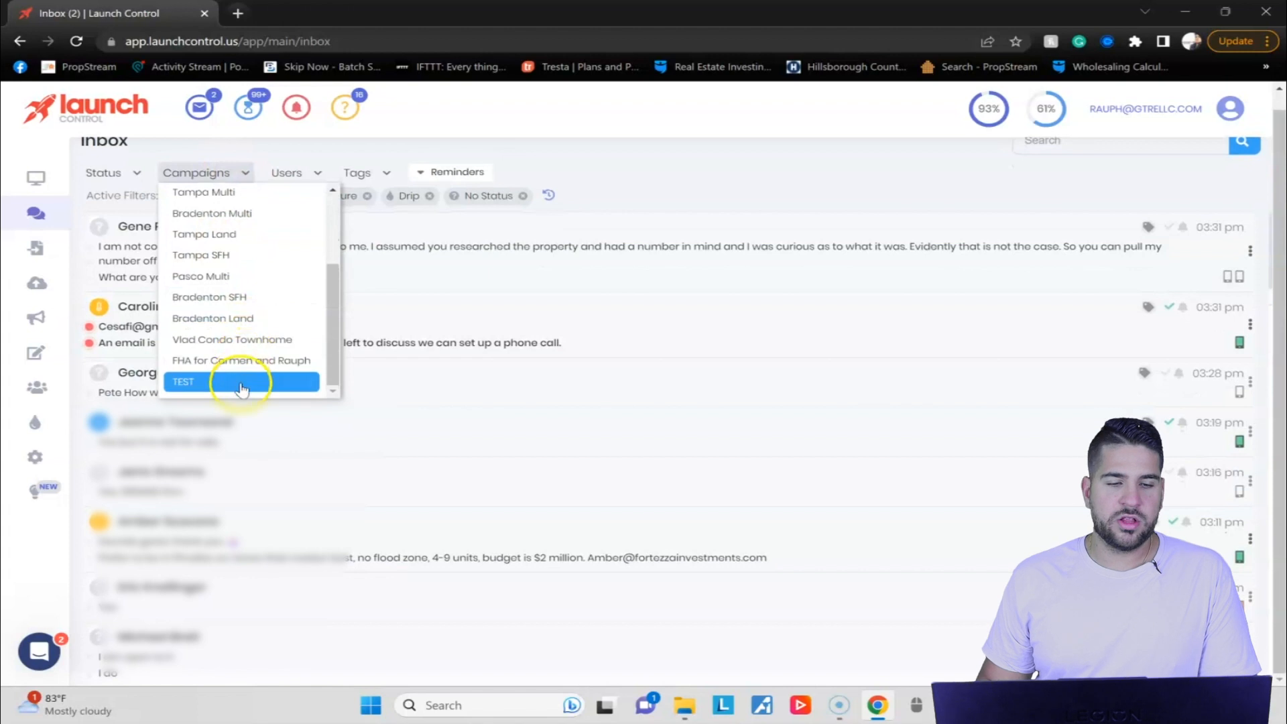
scroll(221, 369, "up", 3)
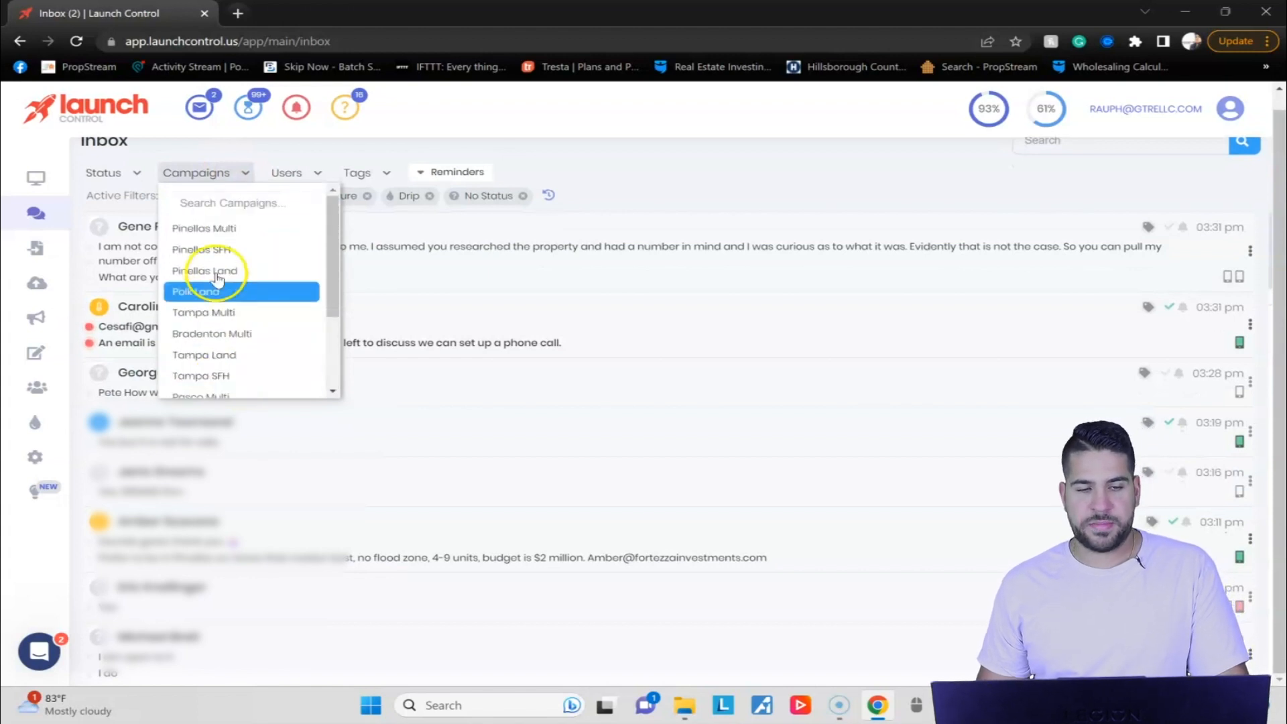
scroll(234, 361, "up", 2)
left_click(295, 189)
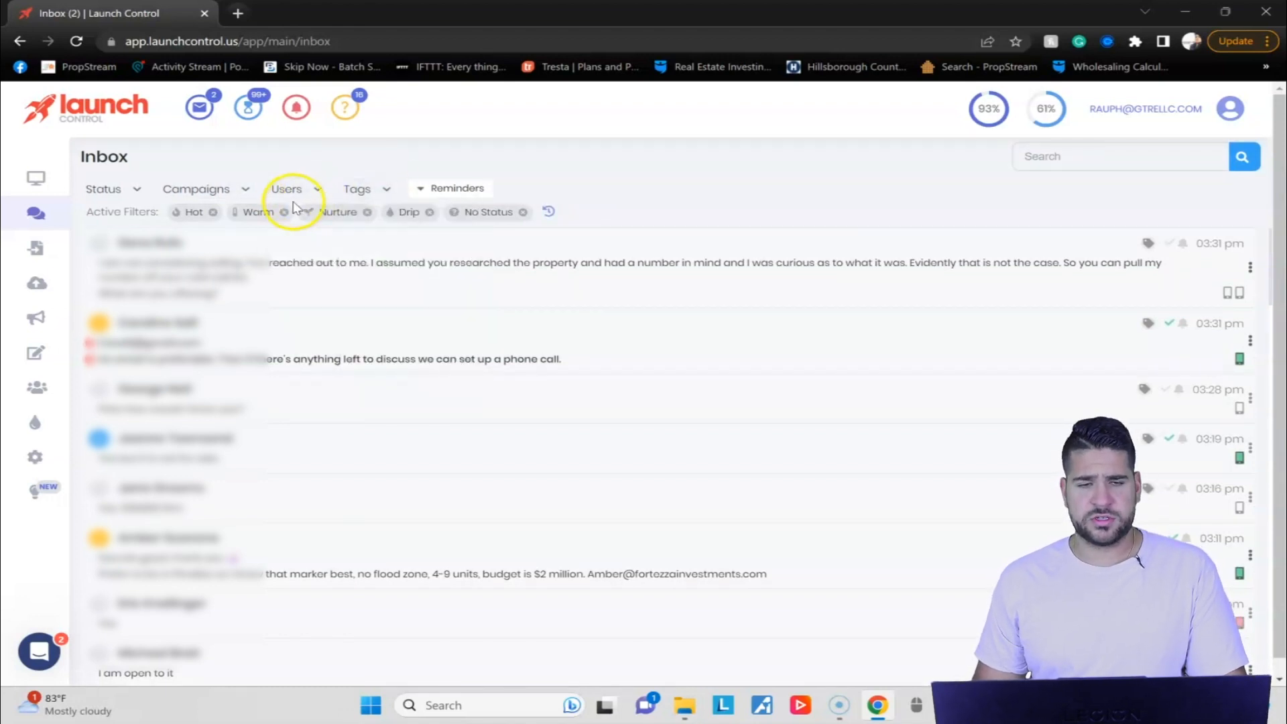
Filter the inbox by the "Possible listing" tag and remove that tag filter again.
mouse_move(387, 191)
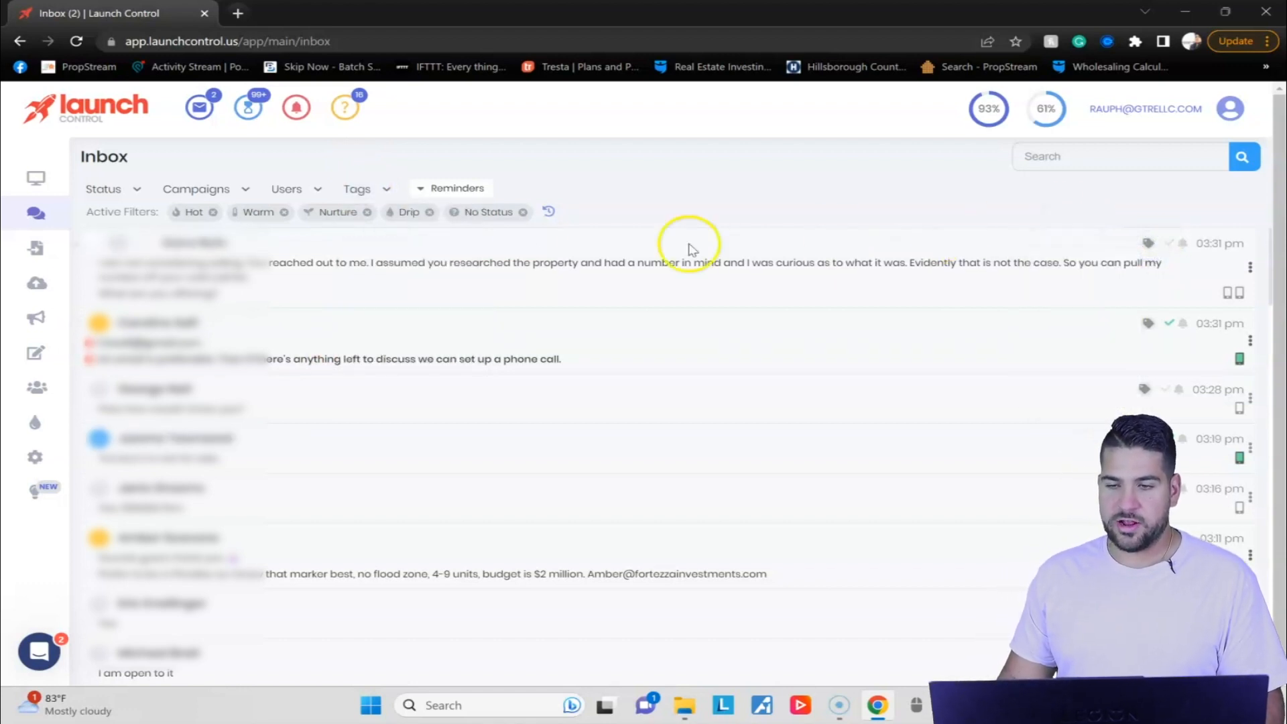
left_click(419, 210)
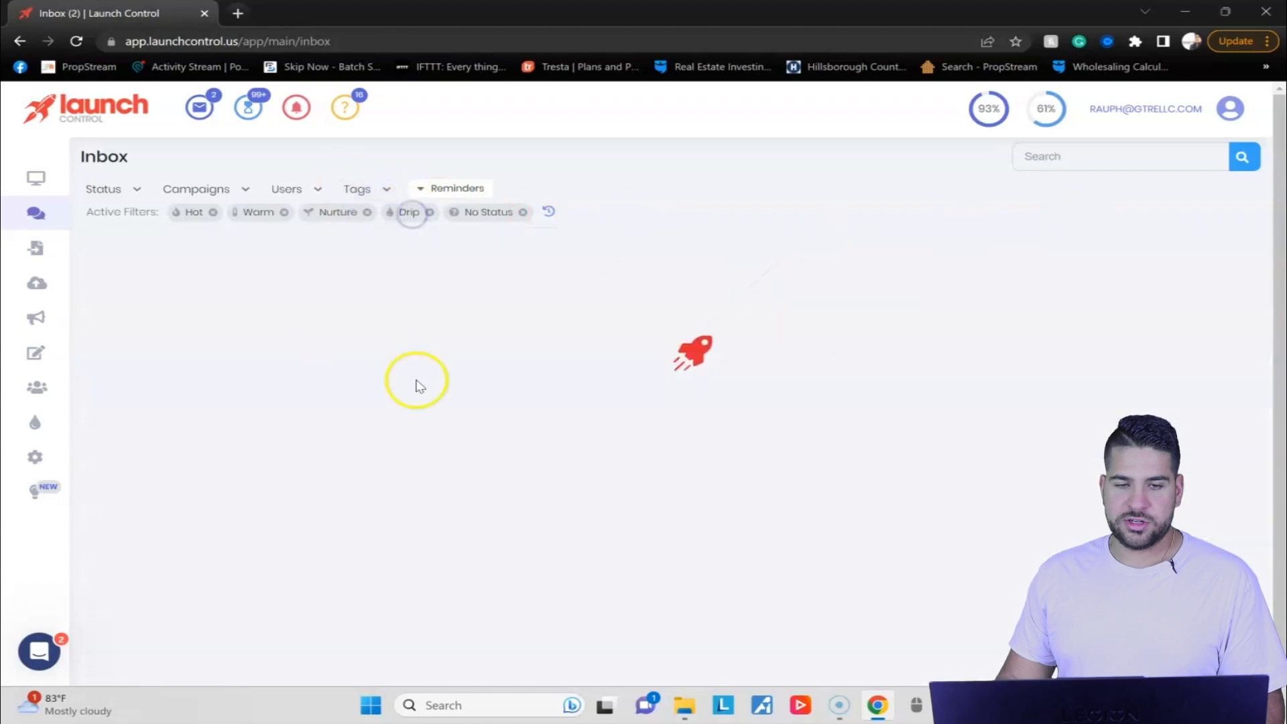
mouse_move(357, 190)
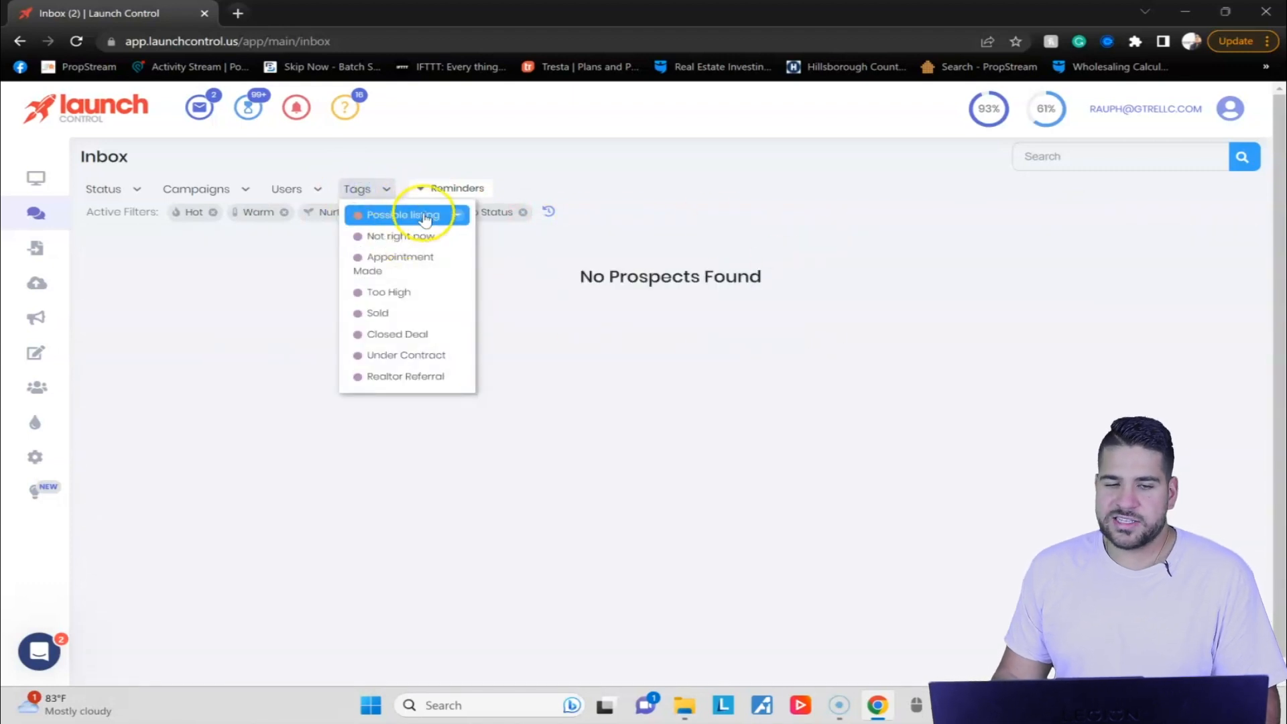
left_click(457, 215)
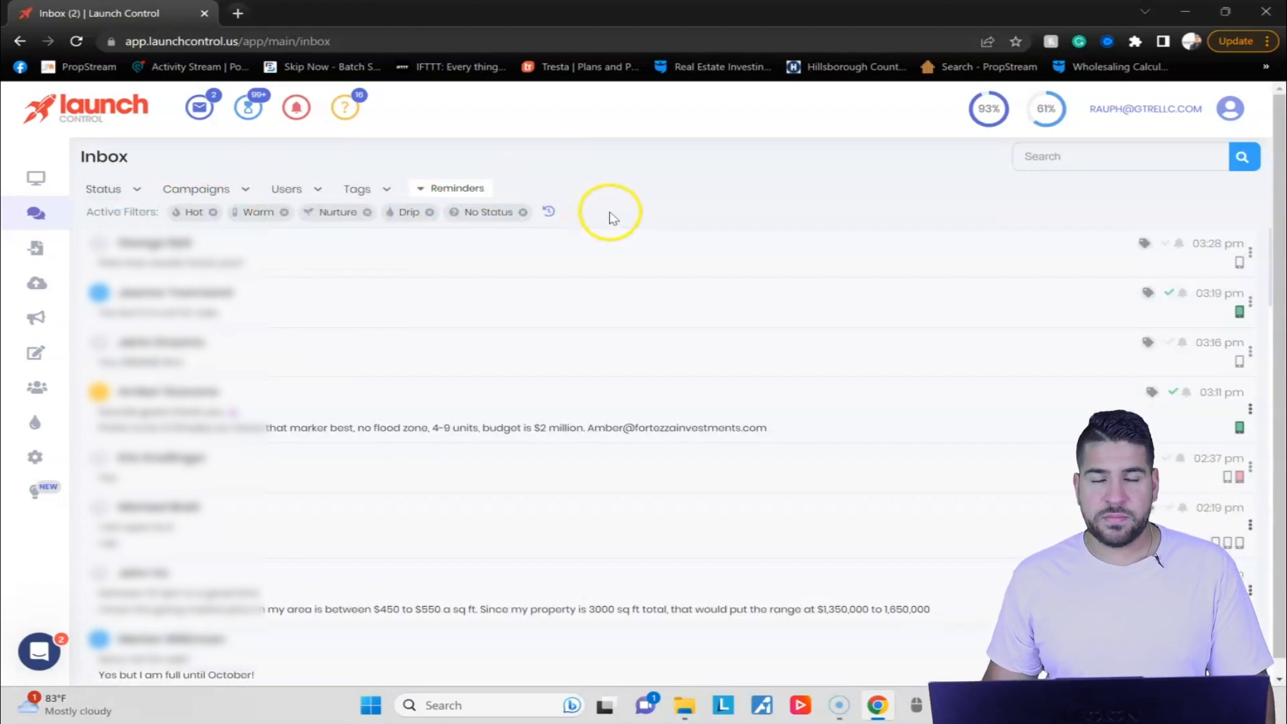
Show the current reminders and start a reminder for the 03:19 pm prospect, dated 05/24/23.
left_click(480, 190)
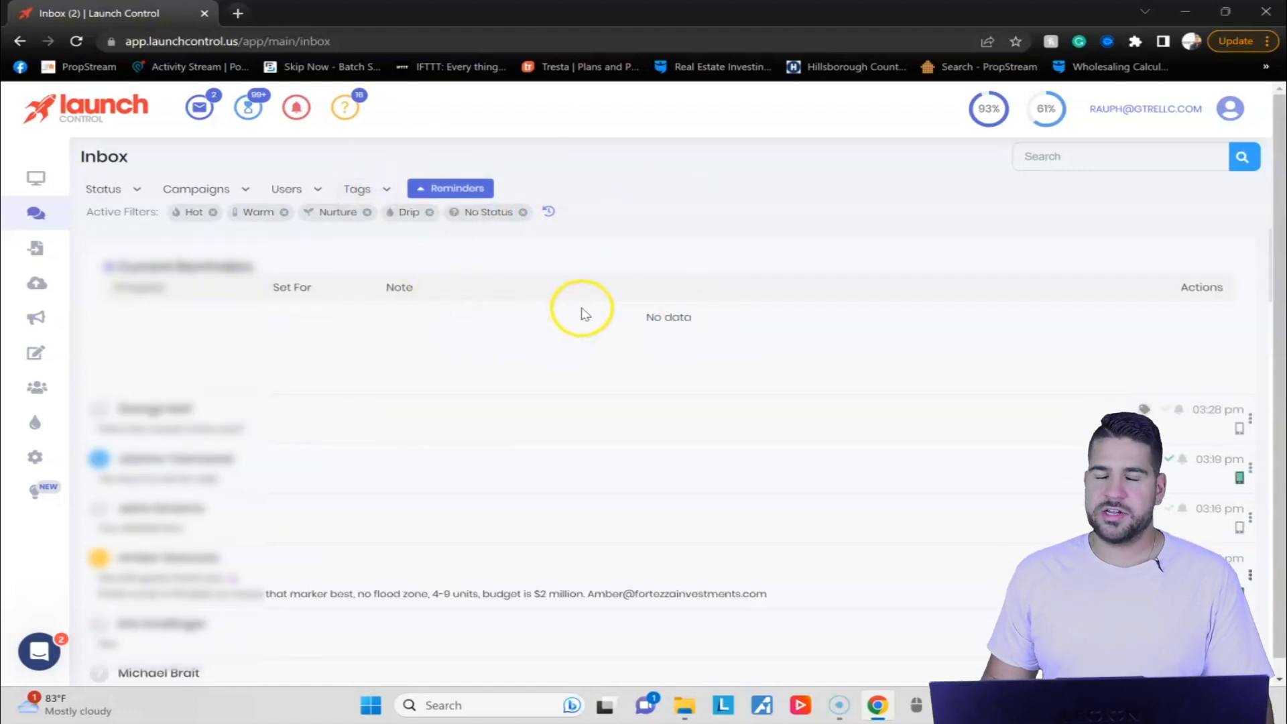
scroll(813, 267, "down", 1)
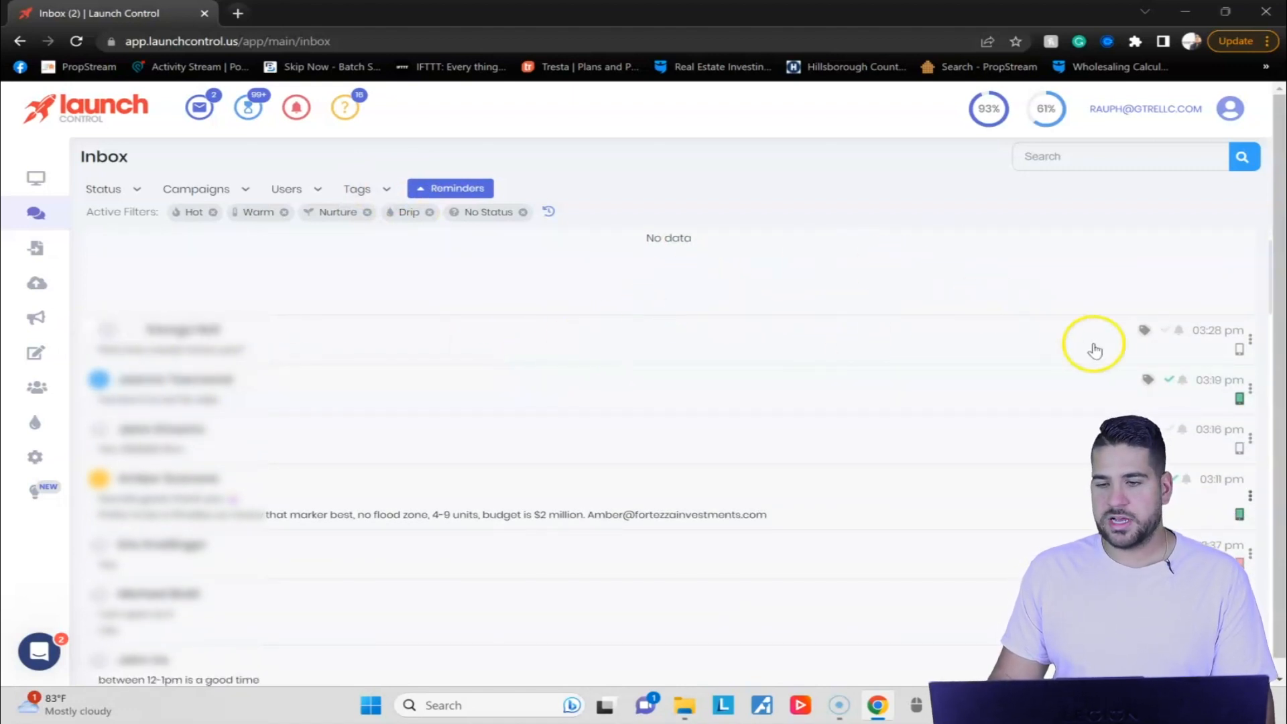
left_click(1184, 382)
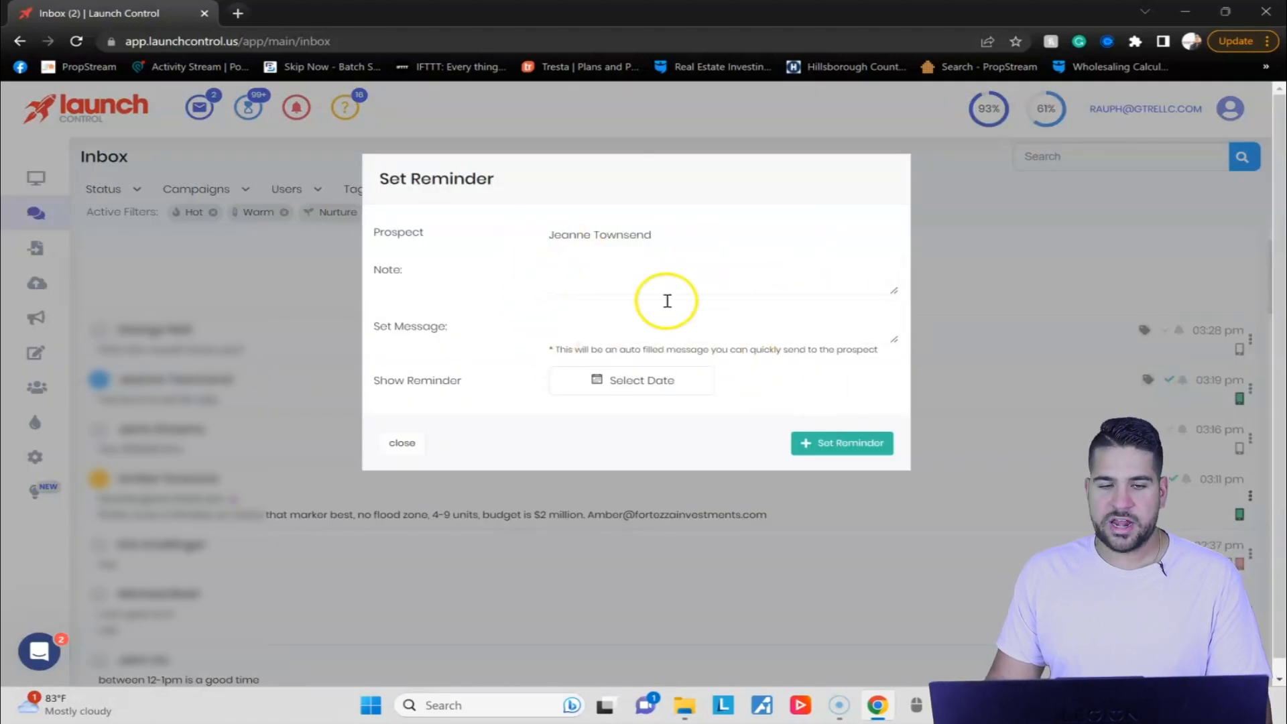
left_click(599, 383)
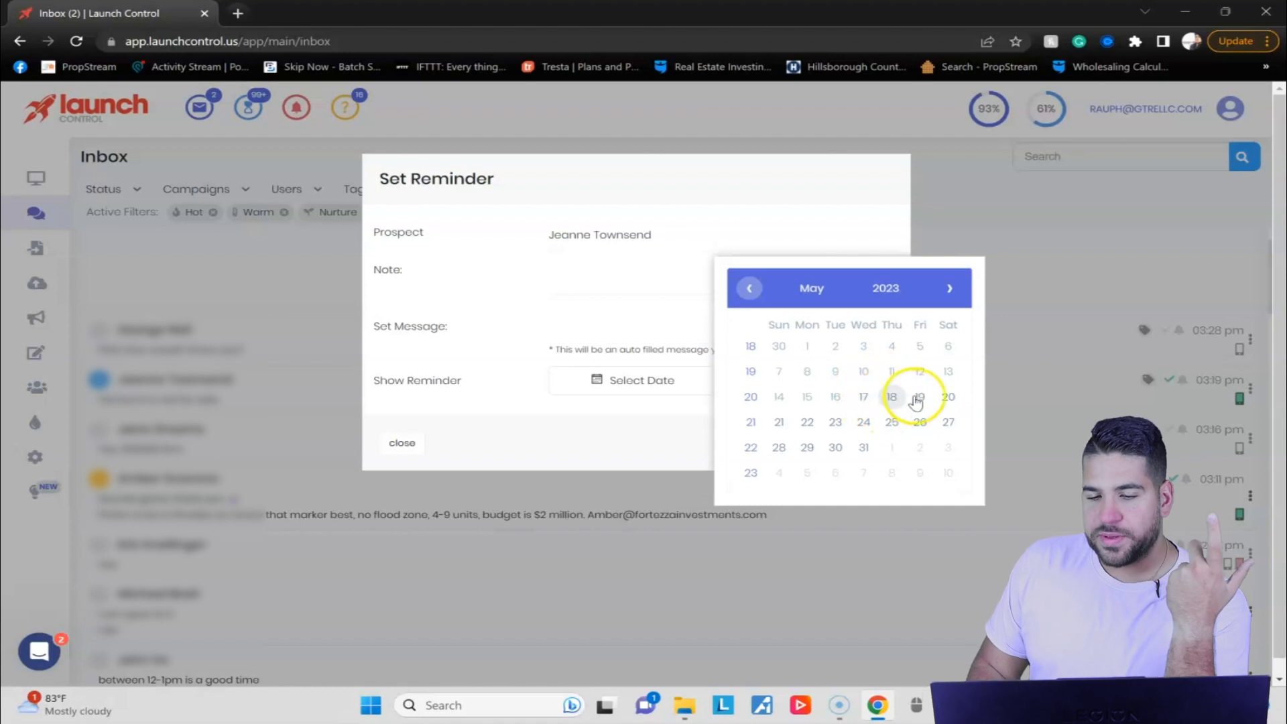
left_click(861, 421)
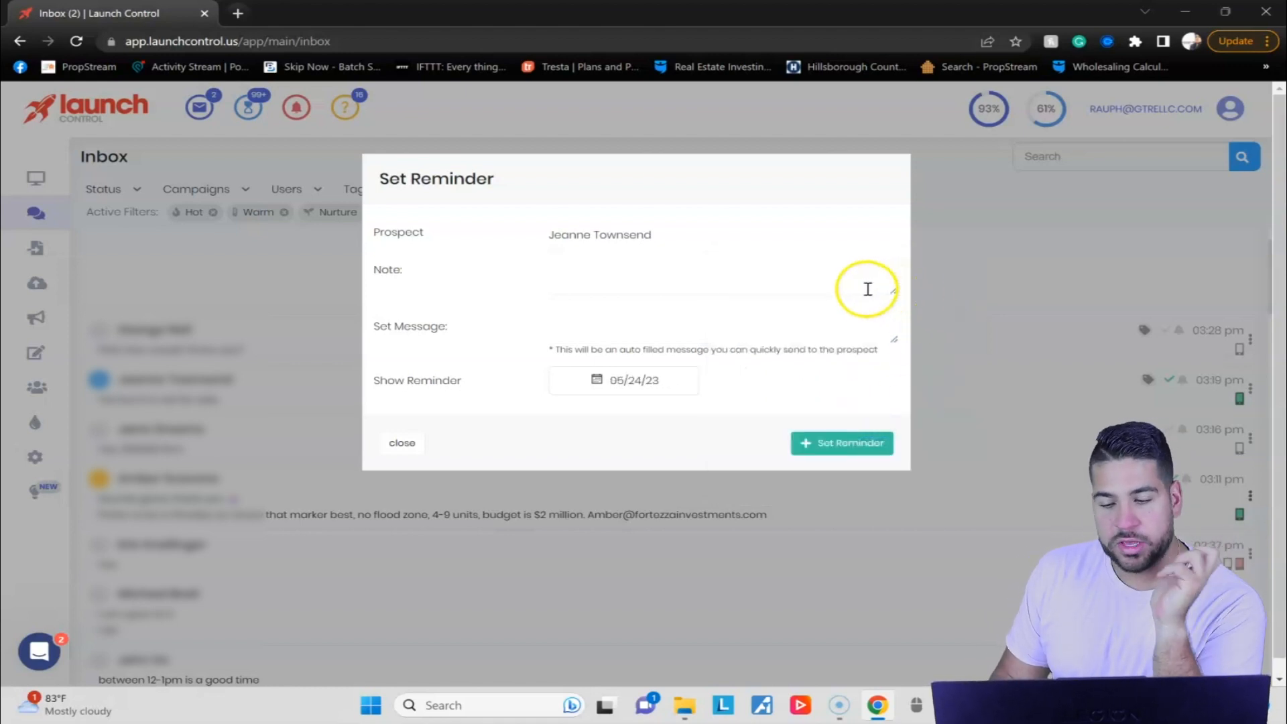
Set the reminder's message to "hello you said you didn't want to sell before. But I wanted to check one more time".
left_click(634, 325)
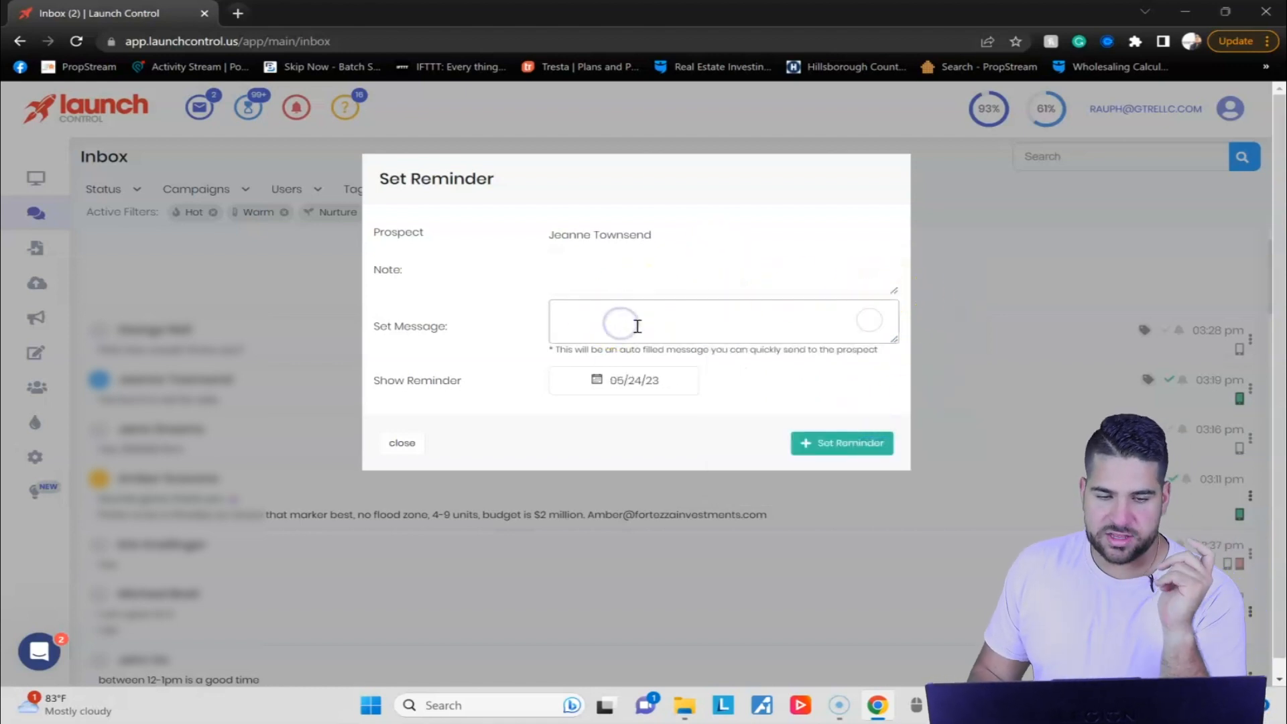
type("hello you ")
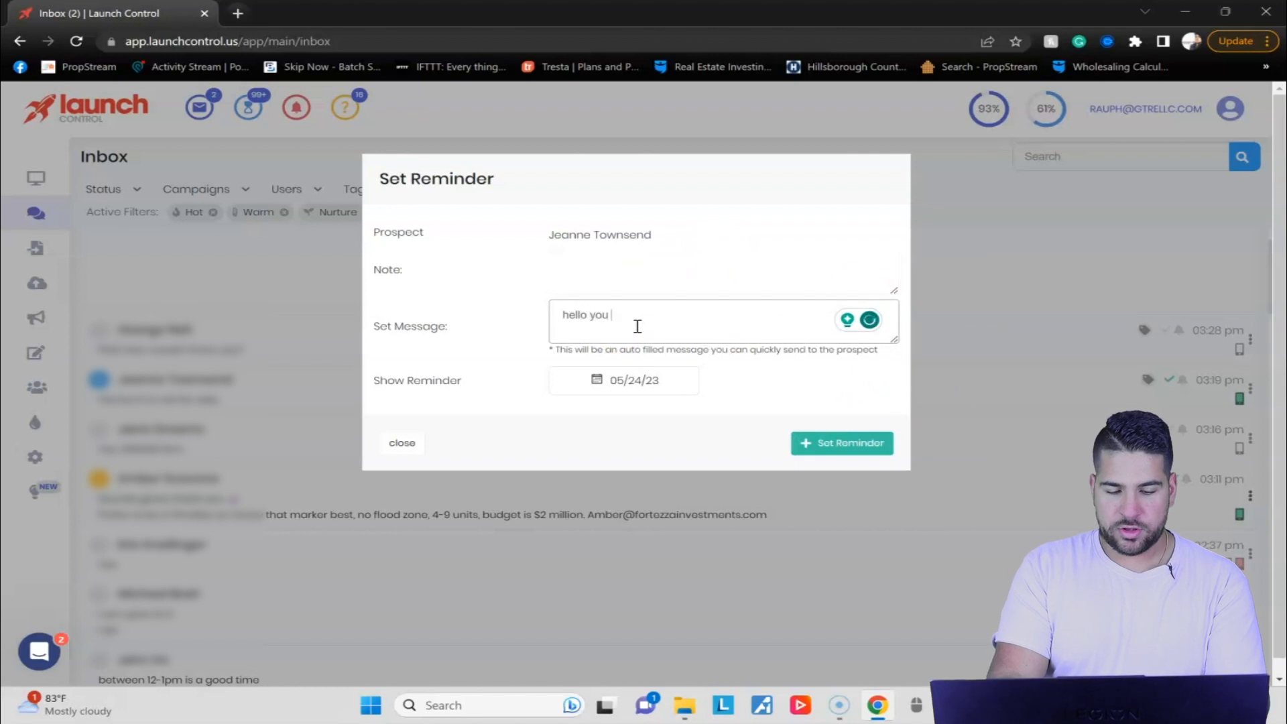
type("saif wr")
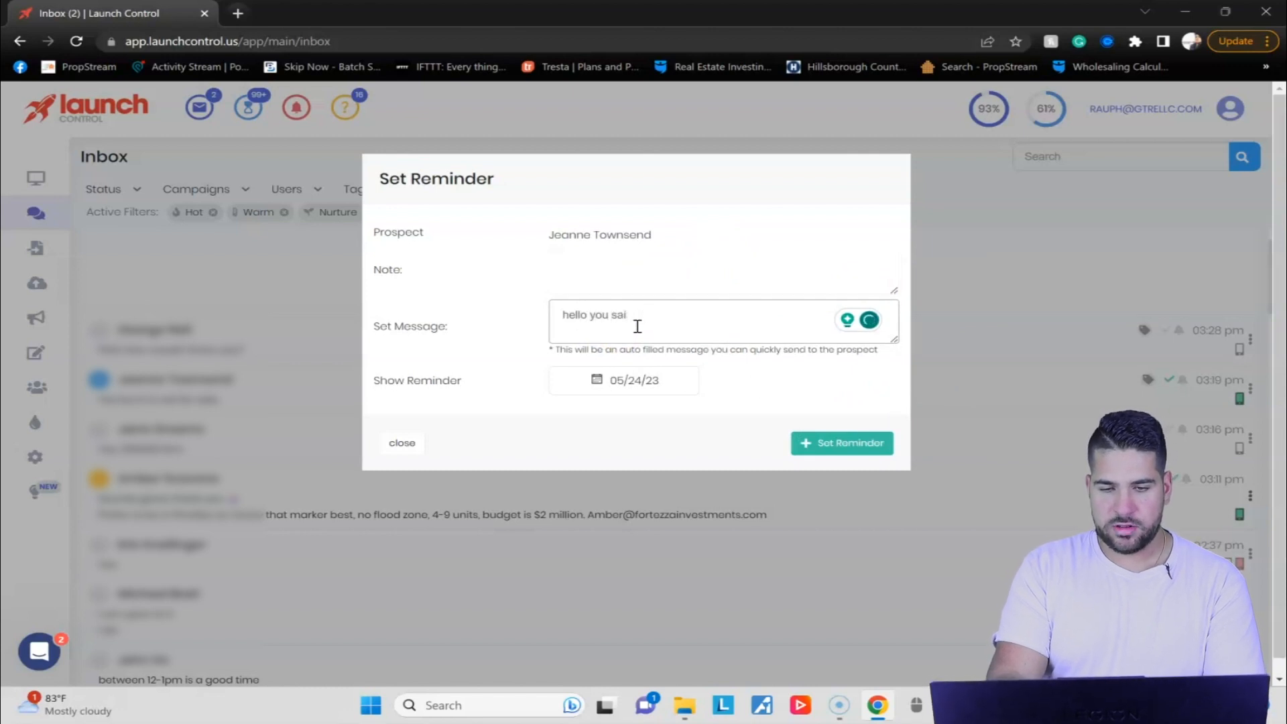
key("BackSpace")
type("d you dindt want to sell before. B")
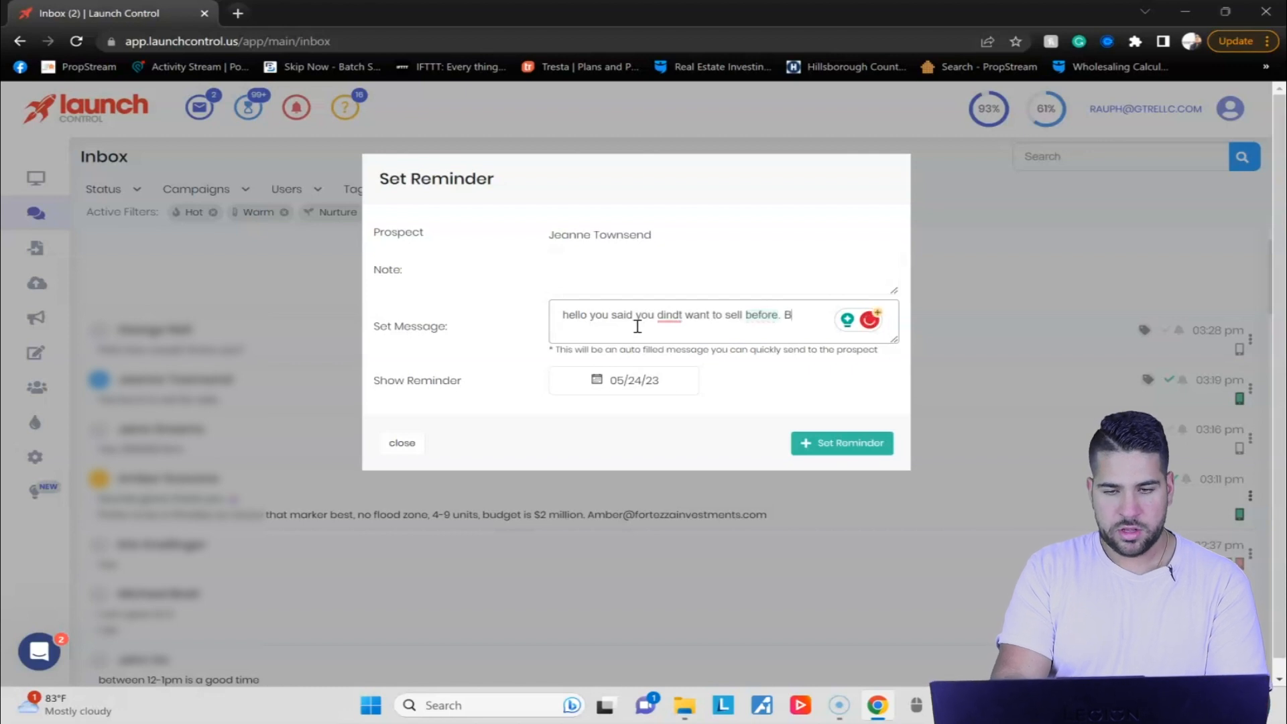
type("ut I wanted to d")
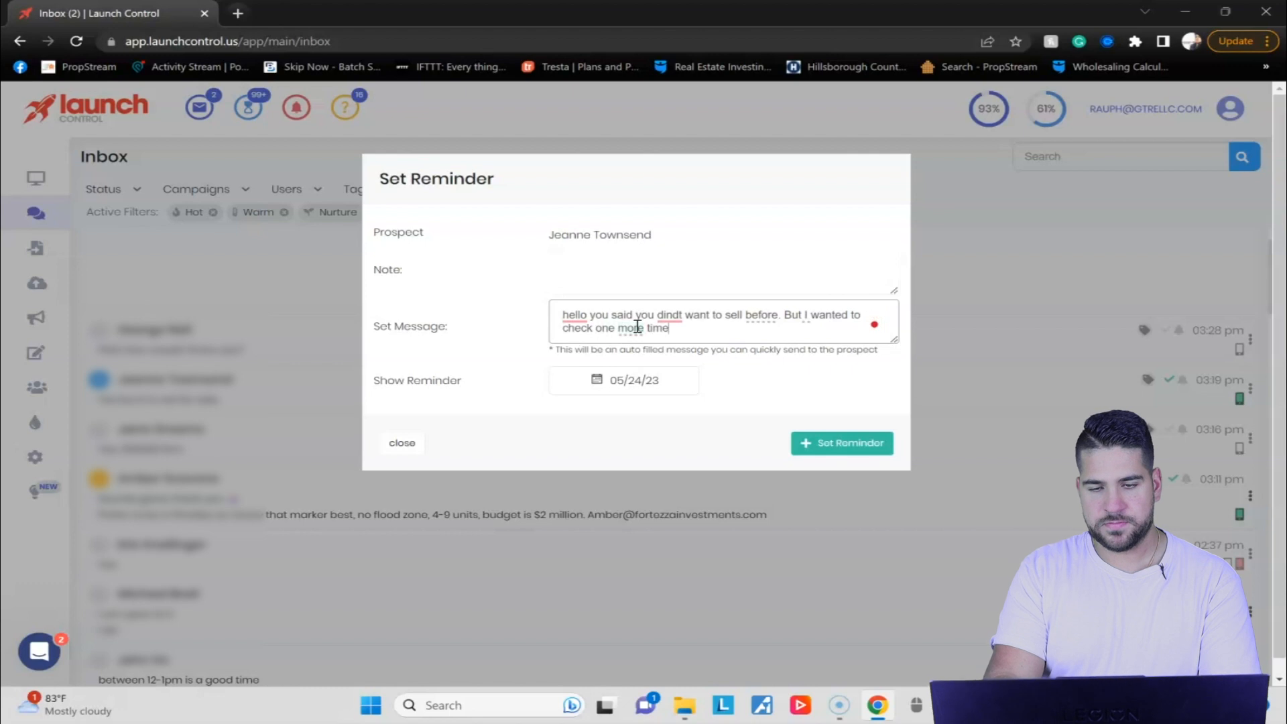
left_click(664, 314)
left_click(679, 356)
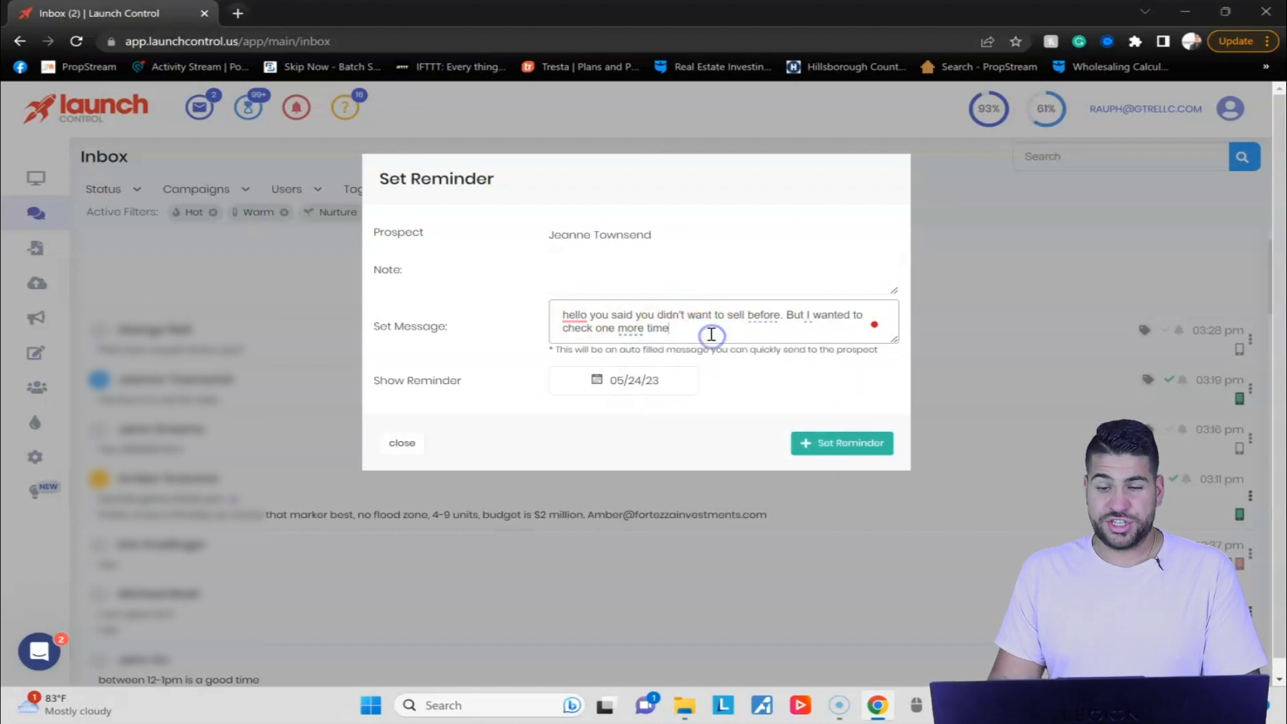
Change the reminder's date to 08/31/23.
left_click(635, 381)
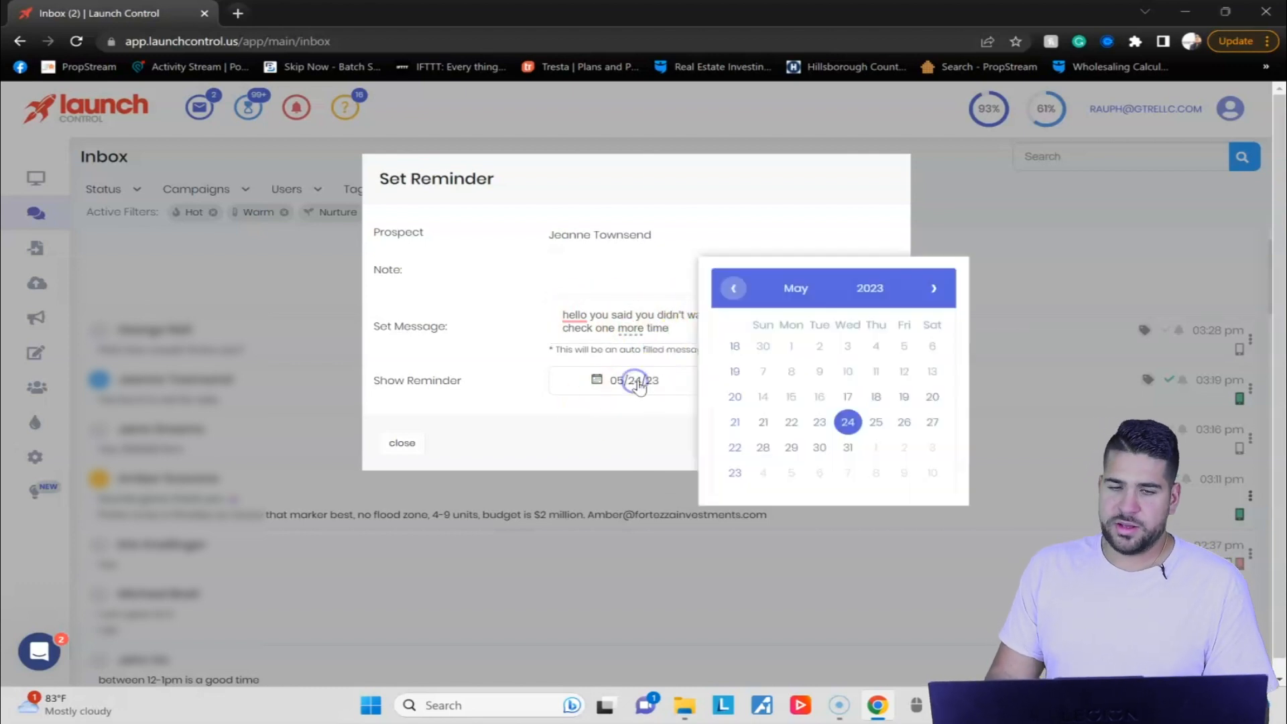
left_click(936, 288)
left_click(935, 289)
left_click(935, 288)
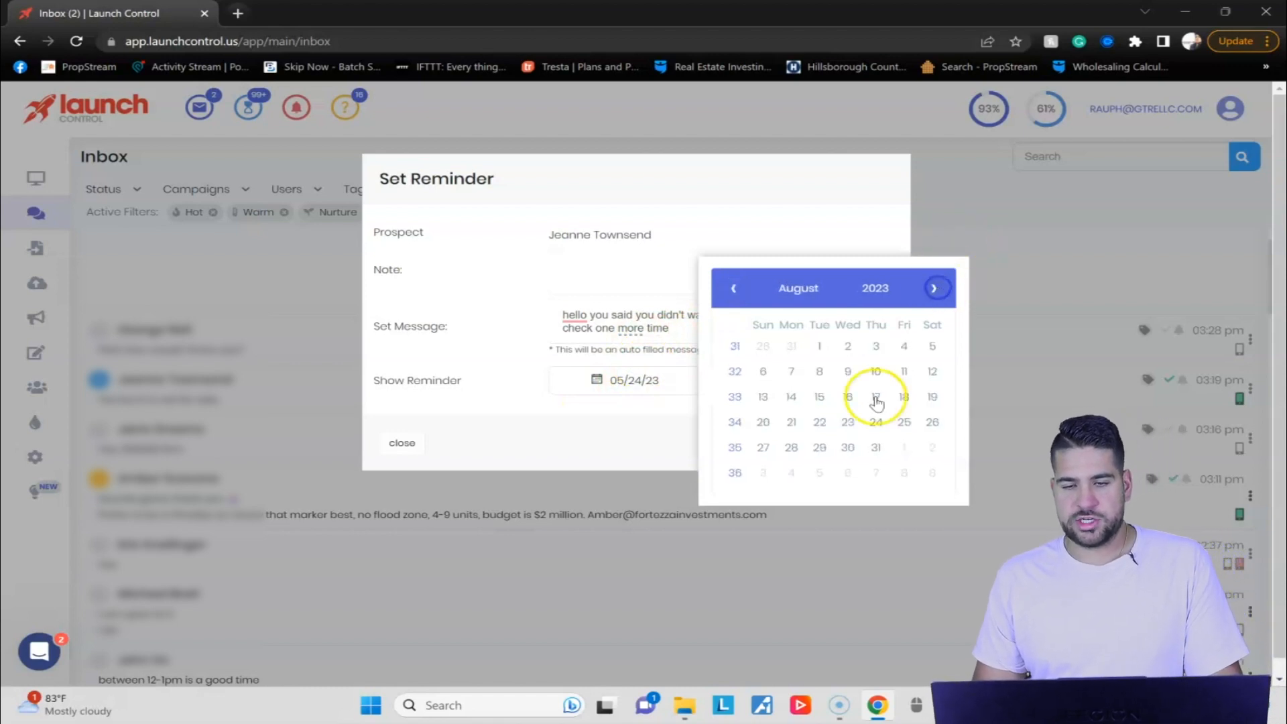
left_click(876, 448)
Read the hint under the reminder's message and close the reminder form without setting it.
left_click_drag(395, 326, 480, 325)
left_click_drag(555, 349, 883, 353)
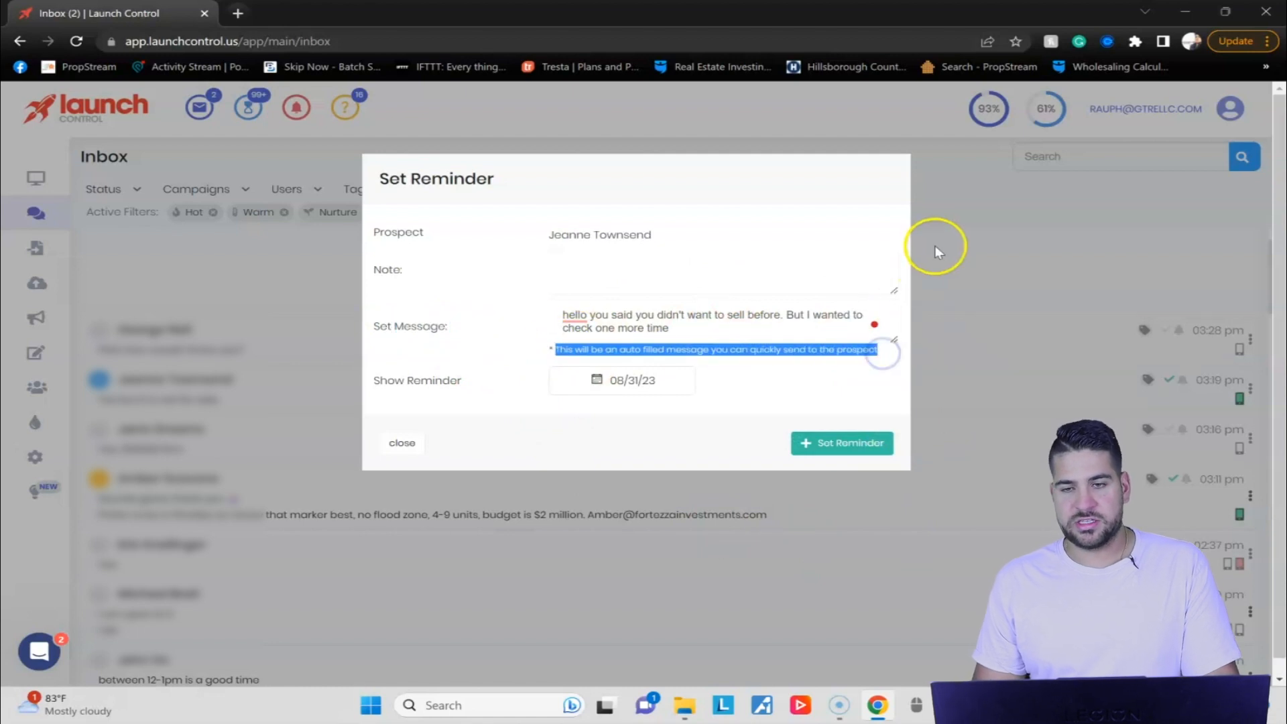
left_click(399, 444)
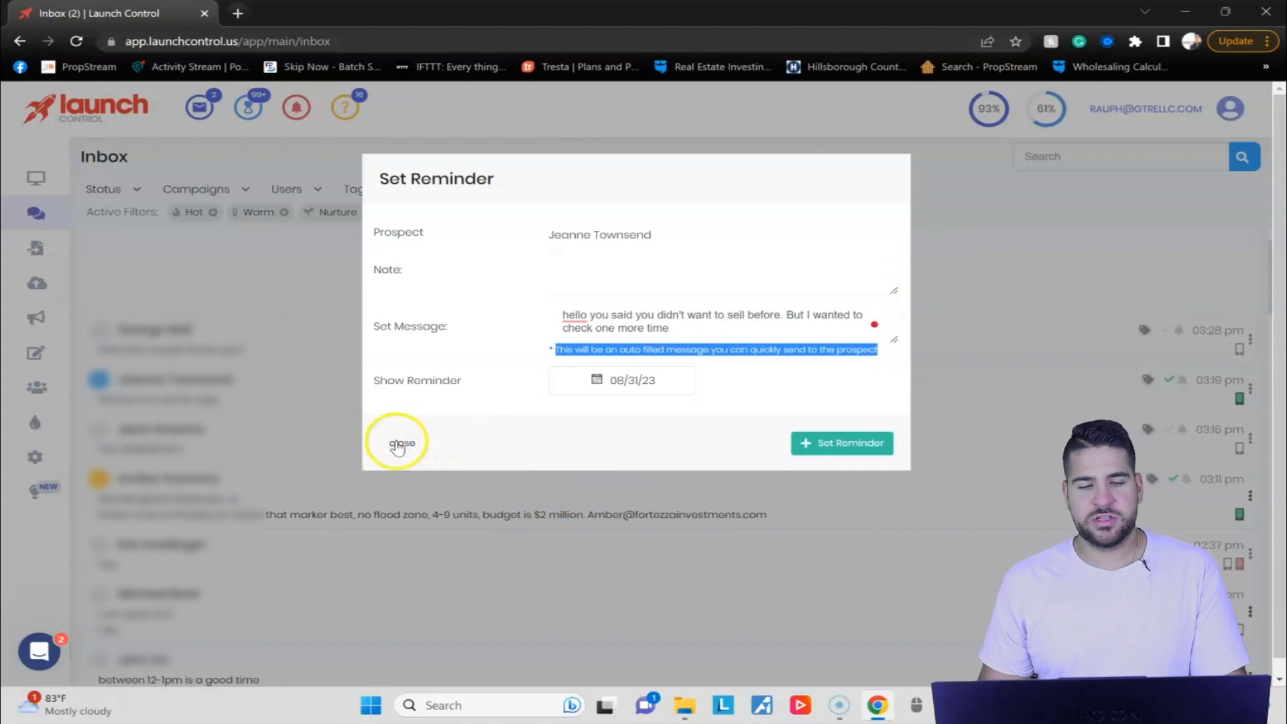
left_click(399, 444)
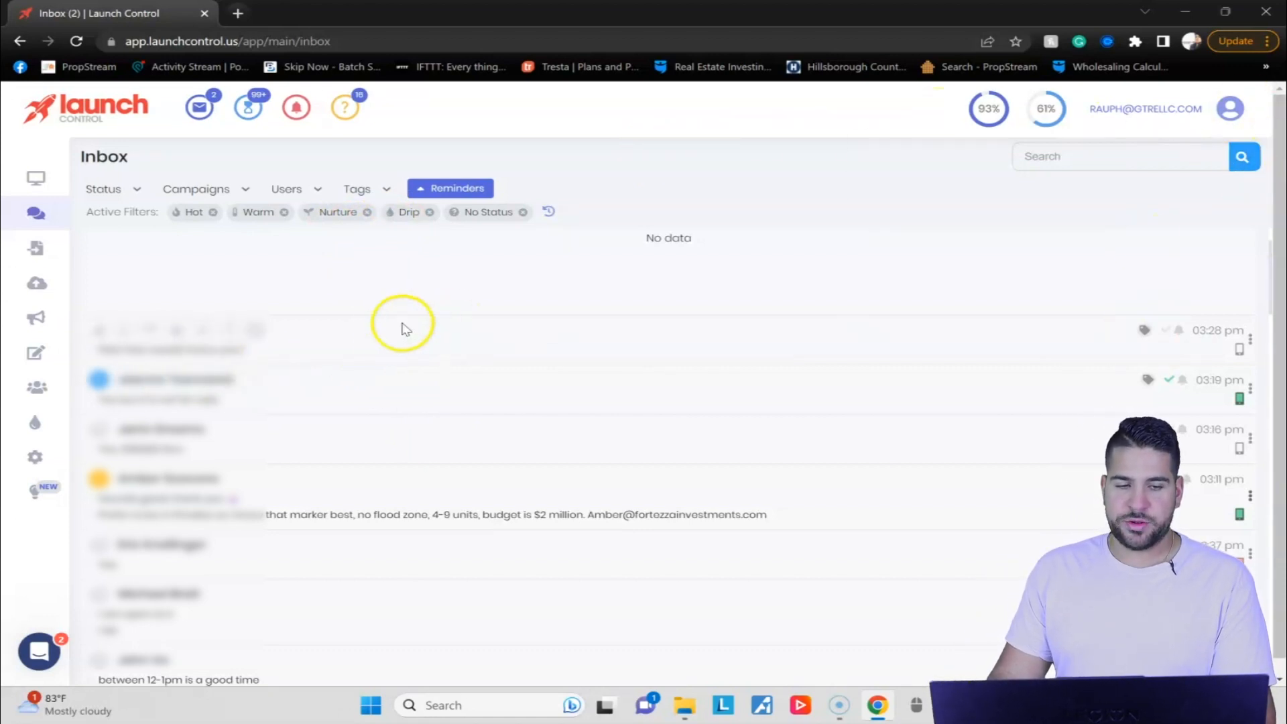
Go to the drip automations and review "Not selling right now", "Stopped responding" and "Not interested".
mouse_move(63, 421)
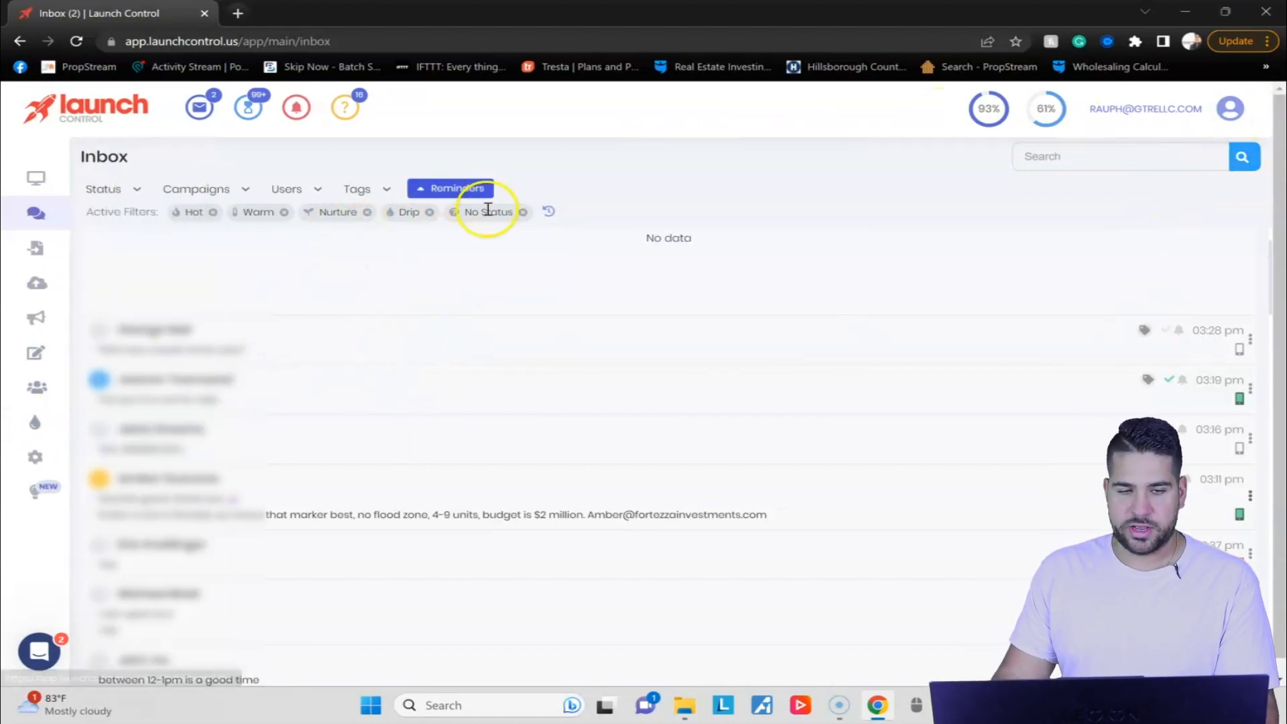
left_click(37, 428)
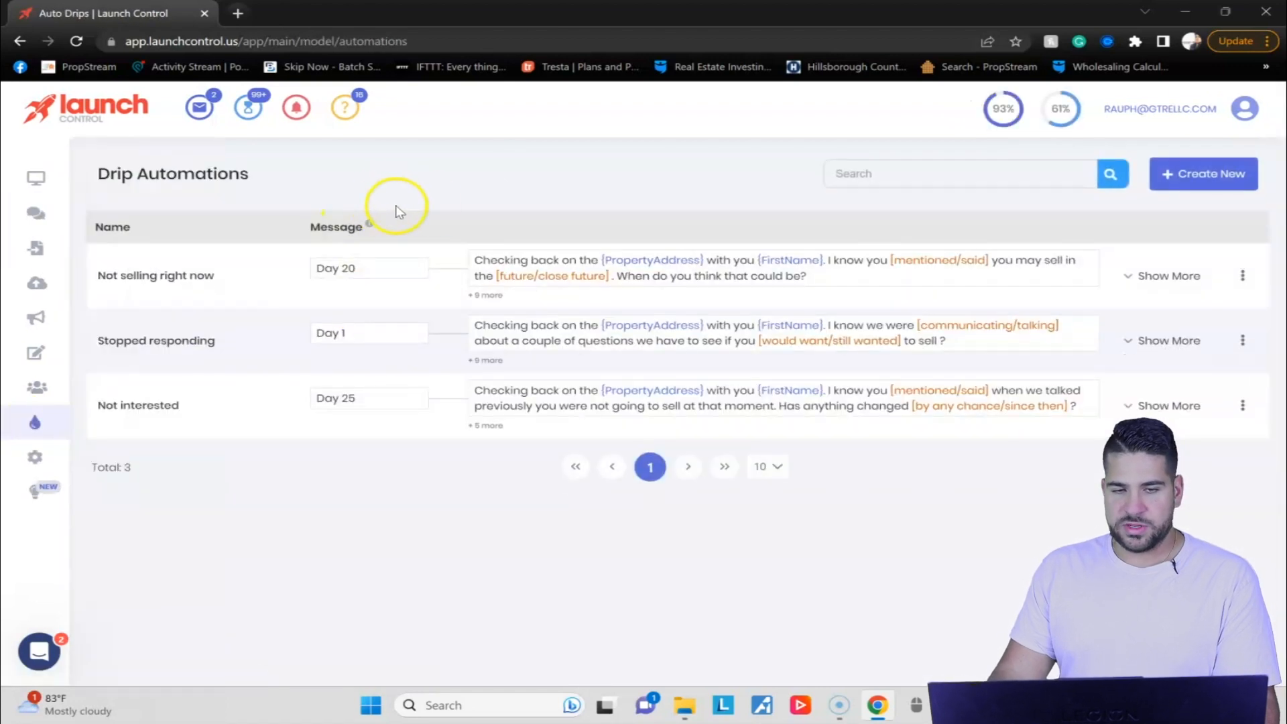
left_click_drag(132, 276, 244, 268)
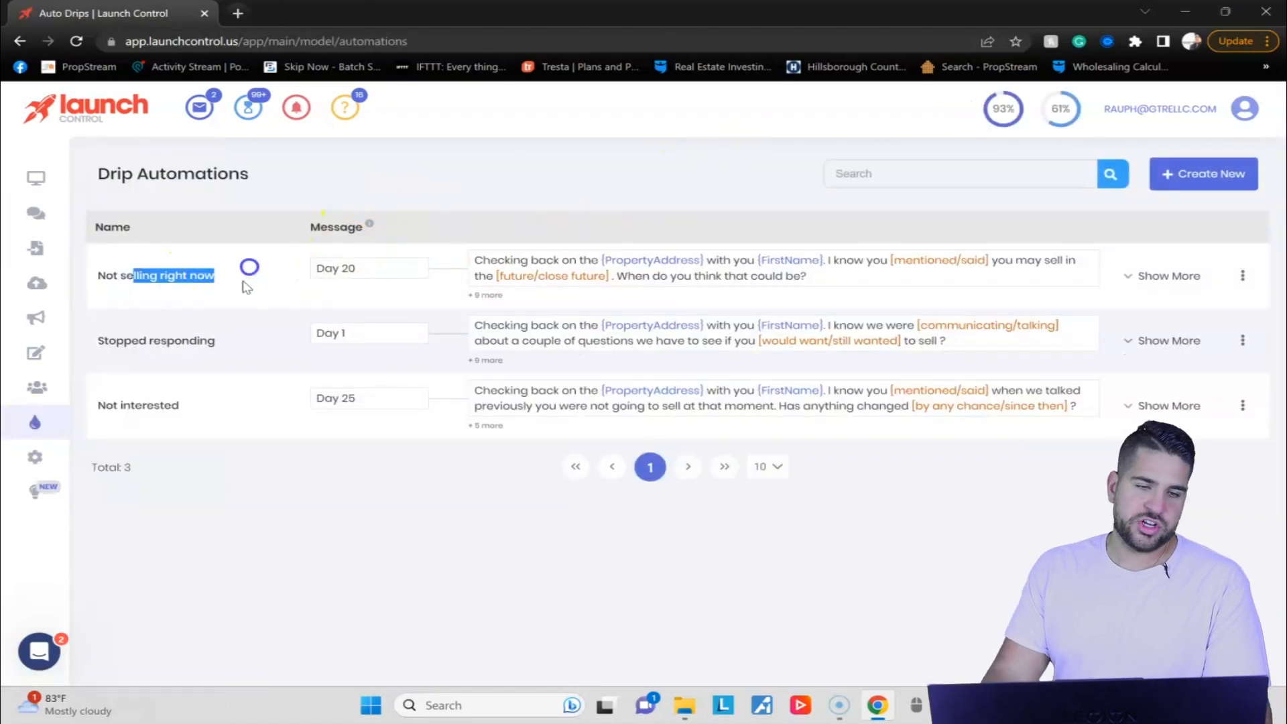
left_click_drag(109, 341, 221, 339)
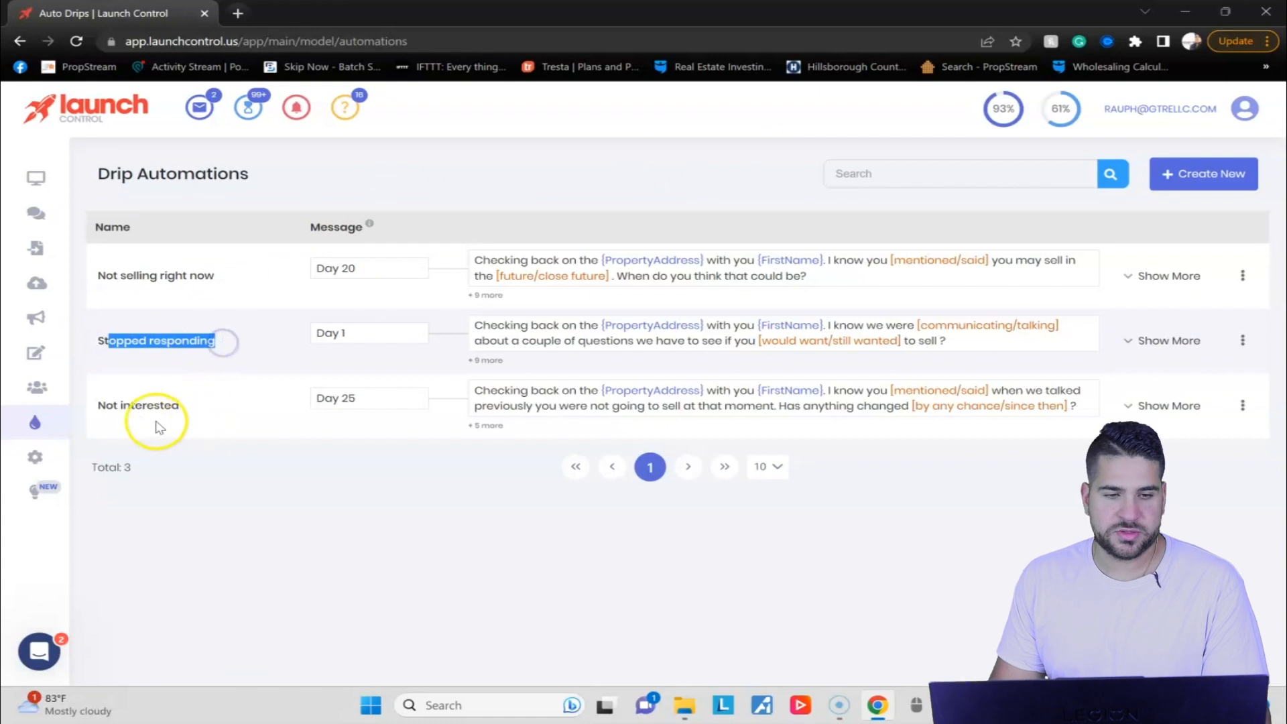
left_click_drag(113, 406, 226, 388)
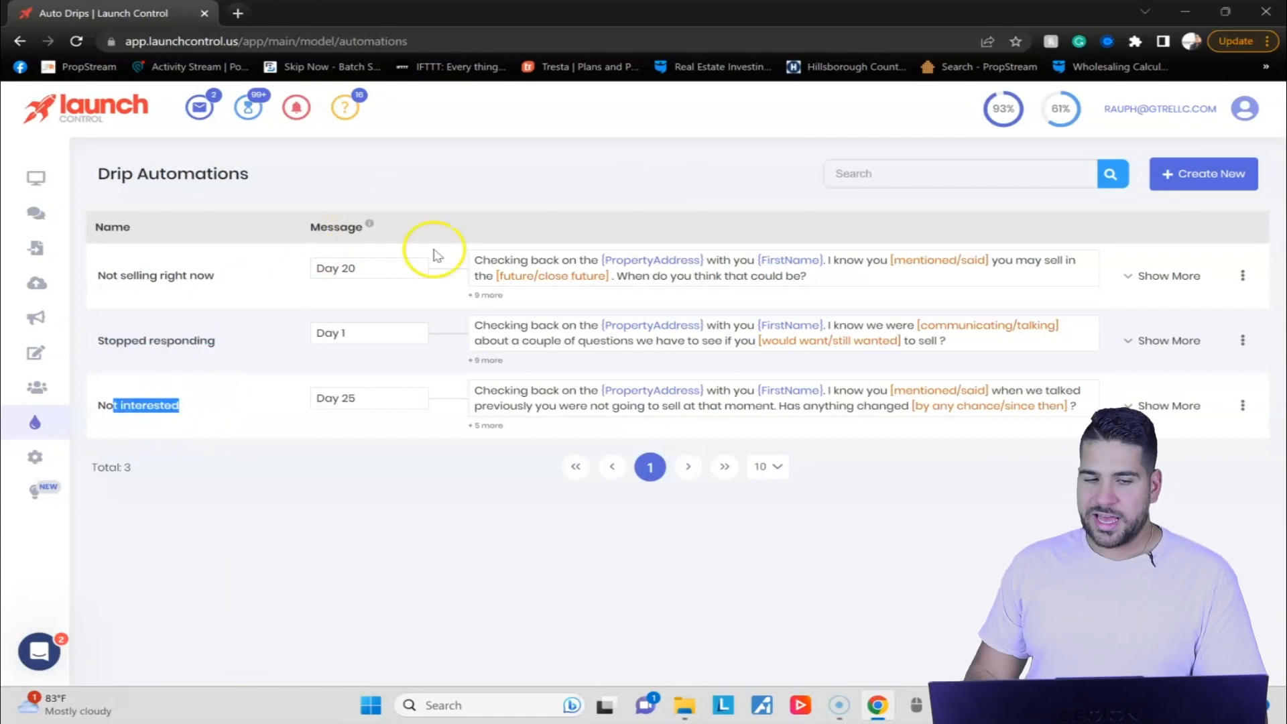
Expand the "Not selling right now" automation and read through its scheduled messages.
left_click(1148, 281)
scroll(513, 283, "down", 3)
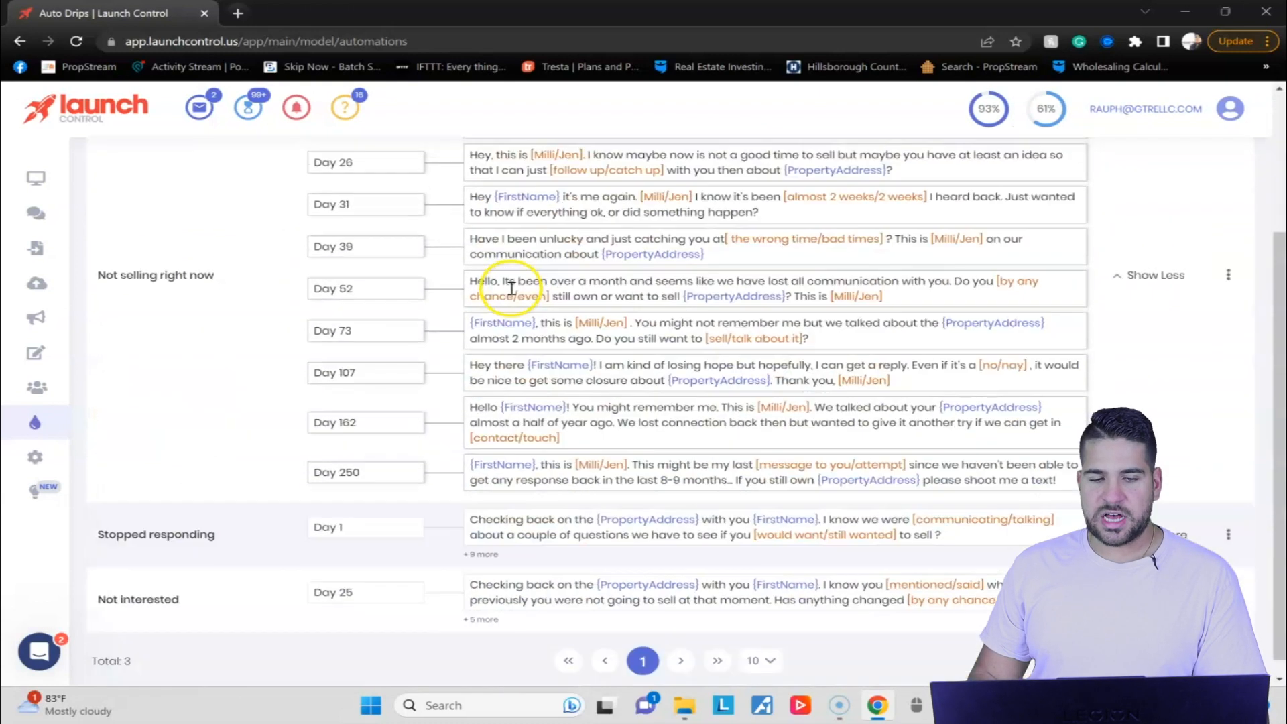
scroll(375, 436, "up", 3)
scroll(362, 403, "down", 3)
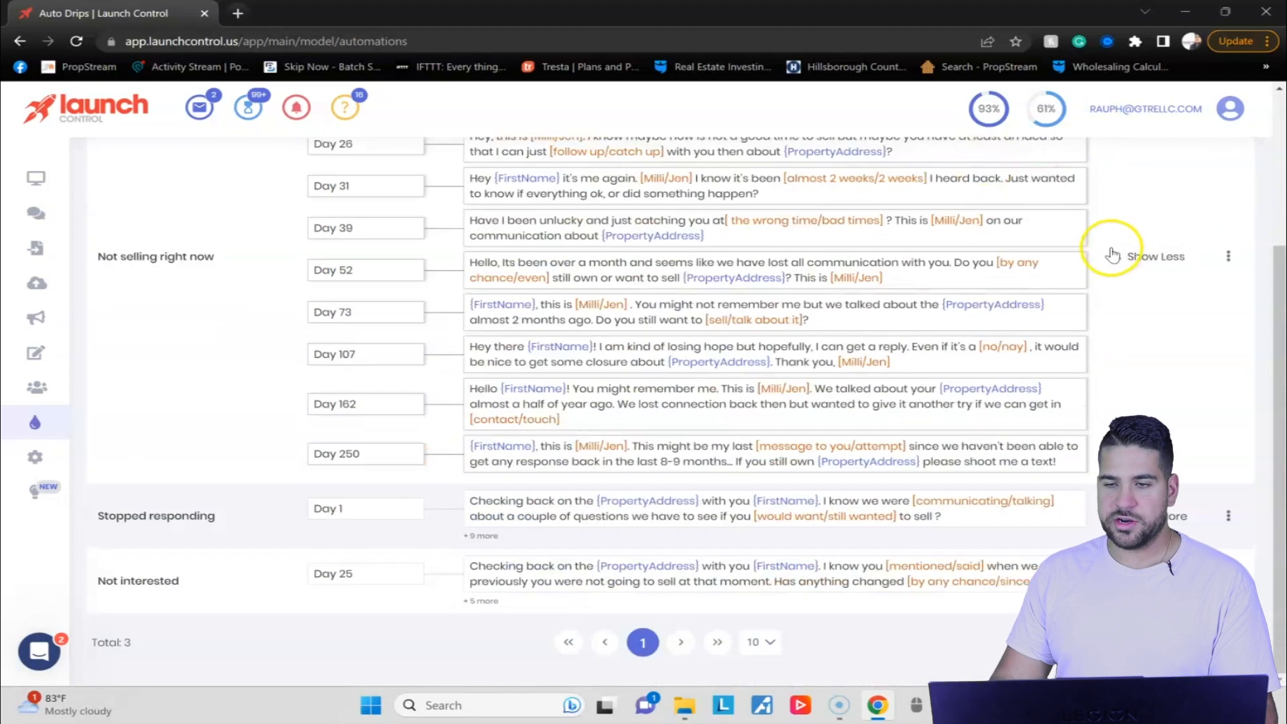
Collapse "Not selling right now", examine the scheduled messages of "Stopped responding" and "Not interested", and collapse both again.
left_click(1129, 254)
scroll(419, 381, "down", 3)
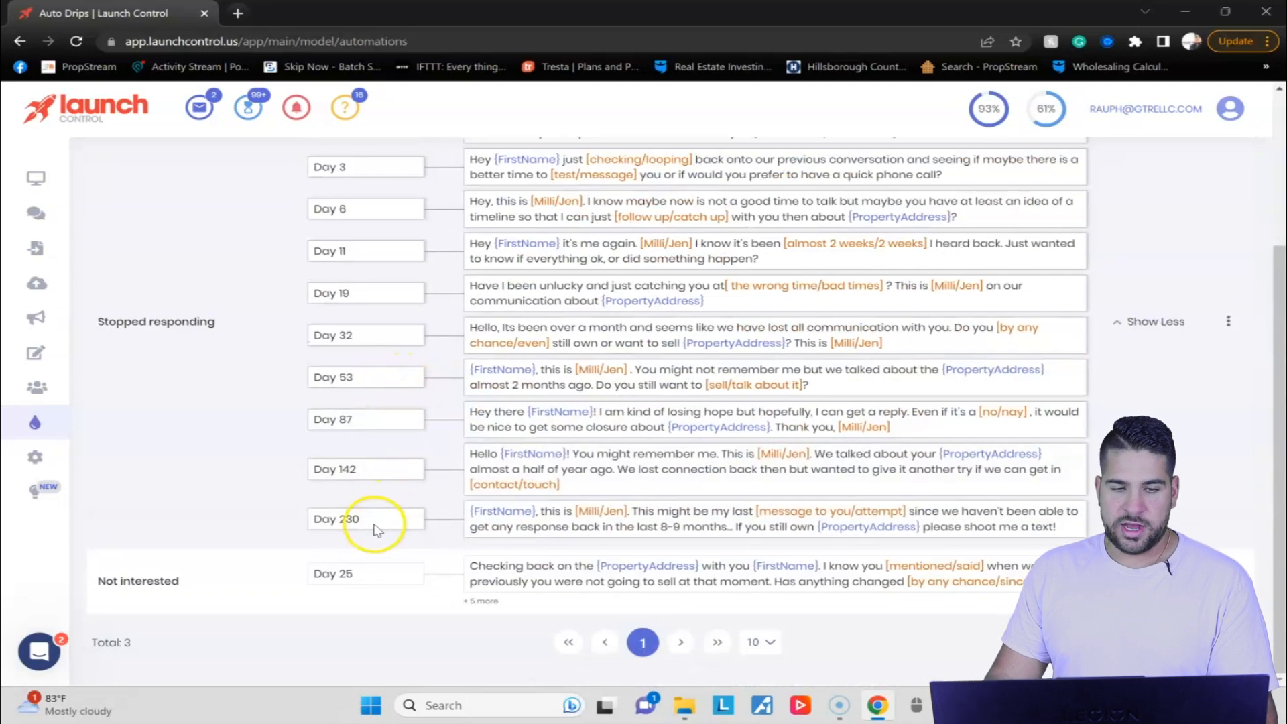
scroll(1099, 347, "up", 3)
left_click(1170, 535)
left_click(1166, 407)
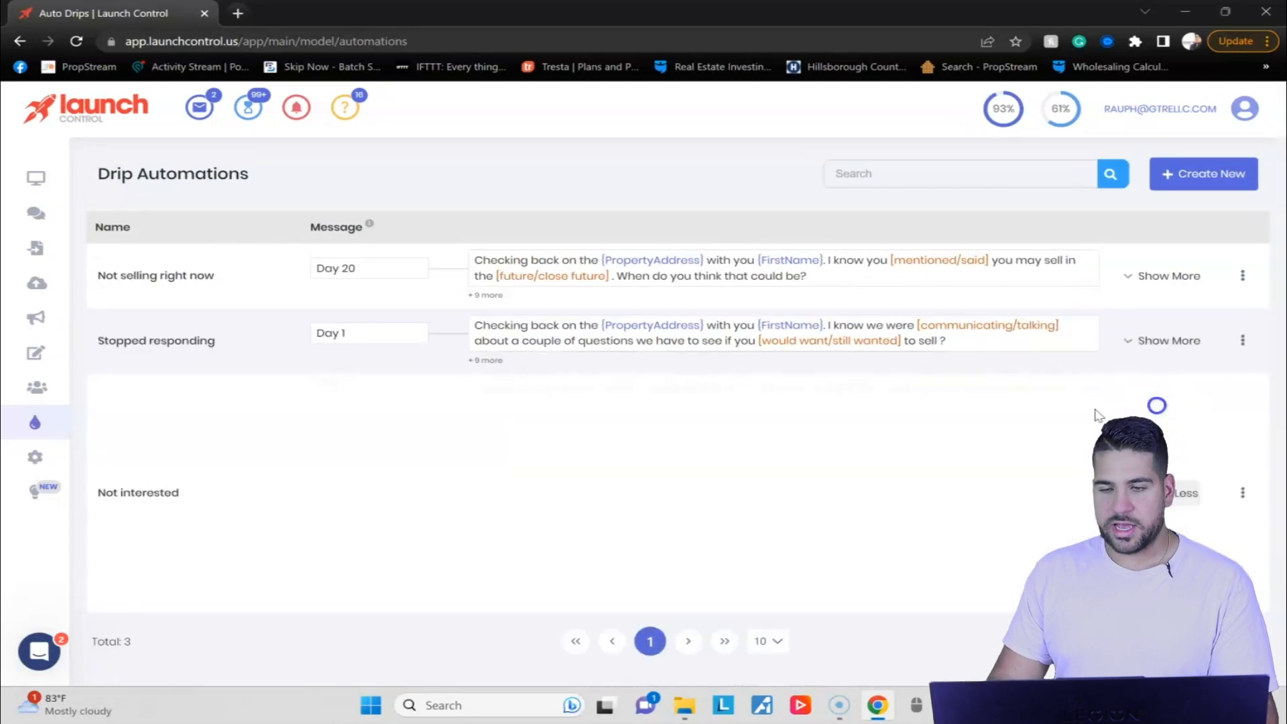
left_click(1180, 492)
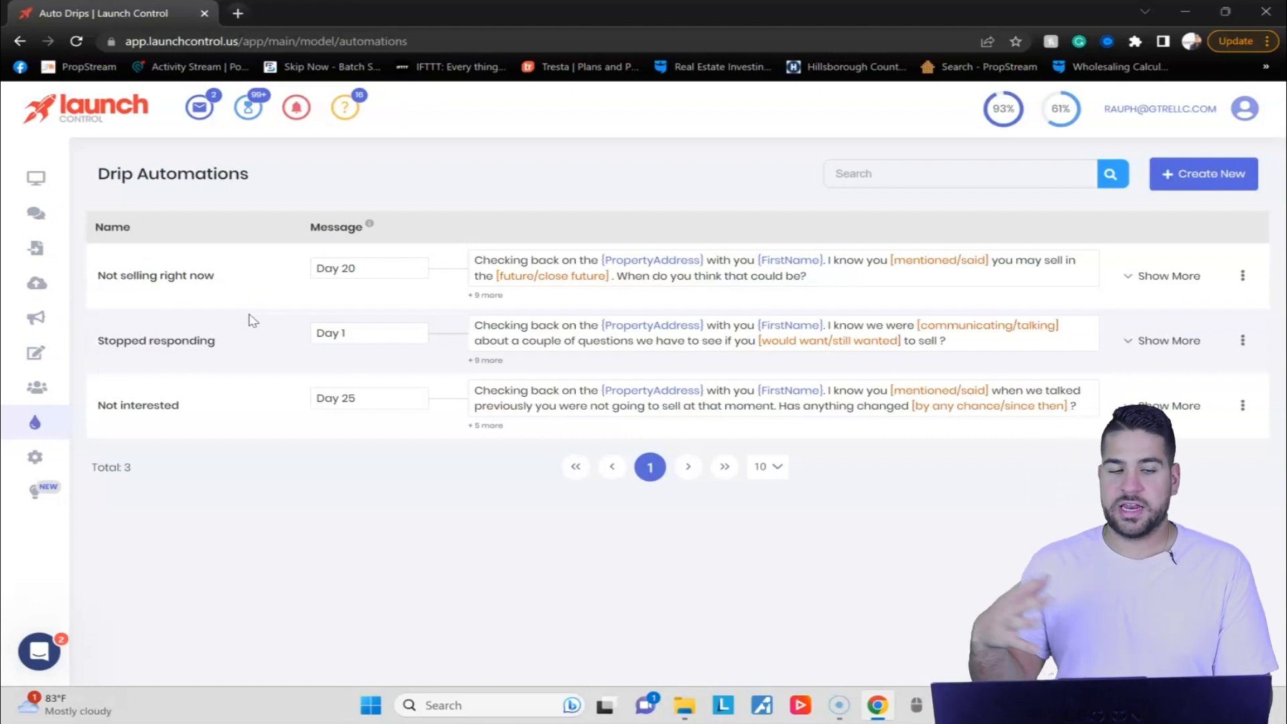
left_click(205, 203)
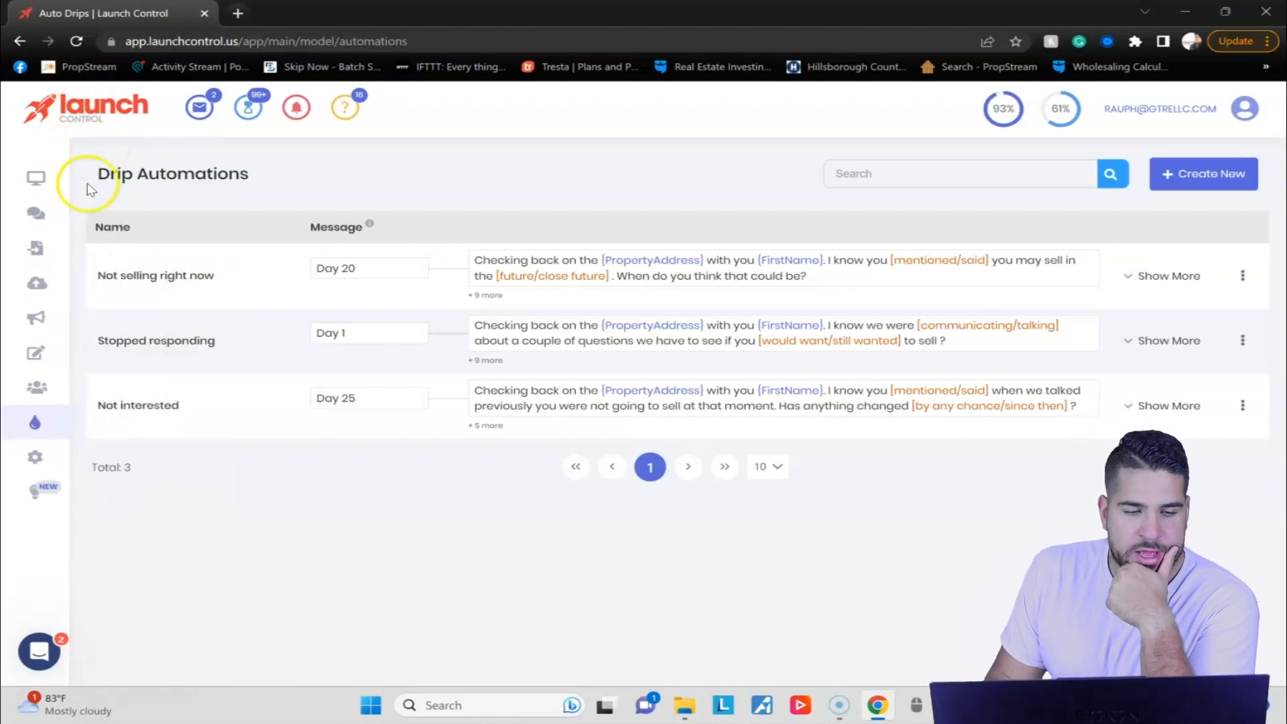
Go to the inbox and open the conversation whose prospect replied "Yes, 550000 firm".
mouse_move(63, 382)
left_click(127, 325)
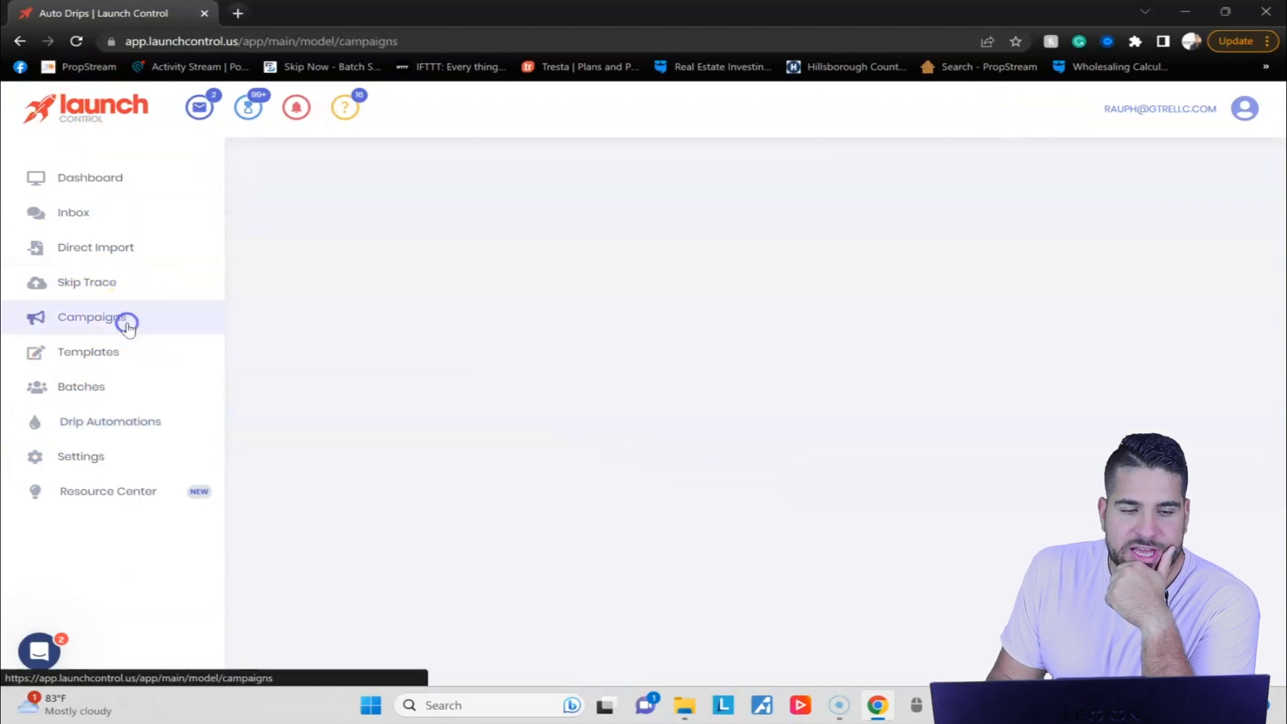
left_click(120, 213)
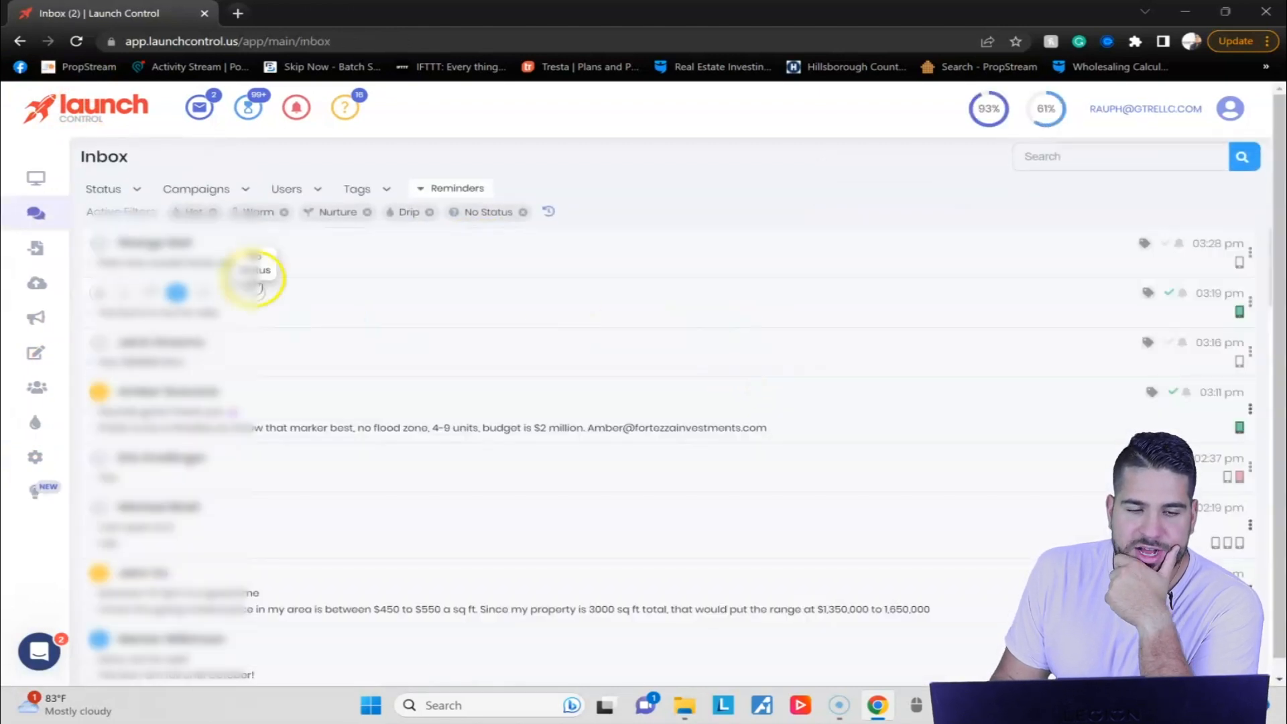
left_click(221, 356)
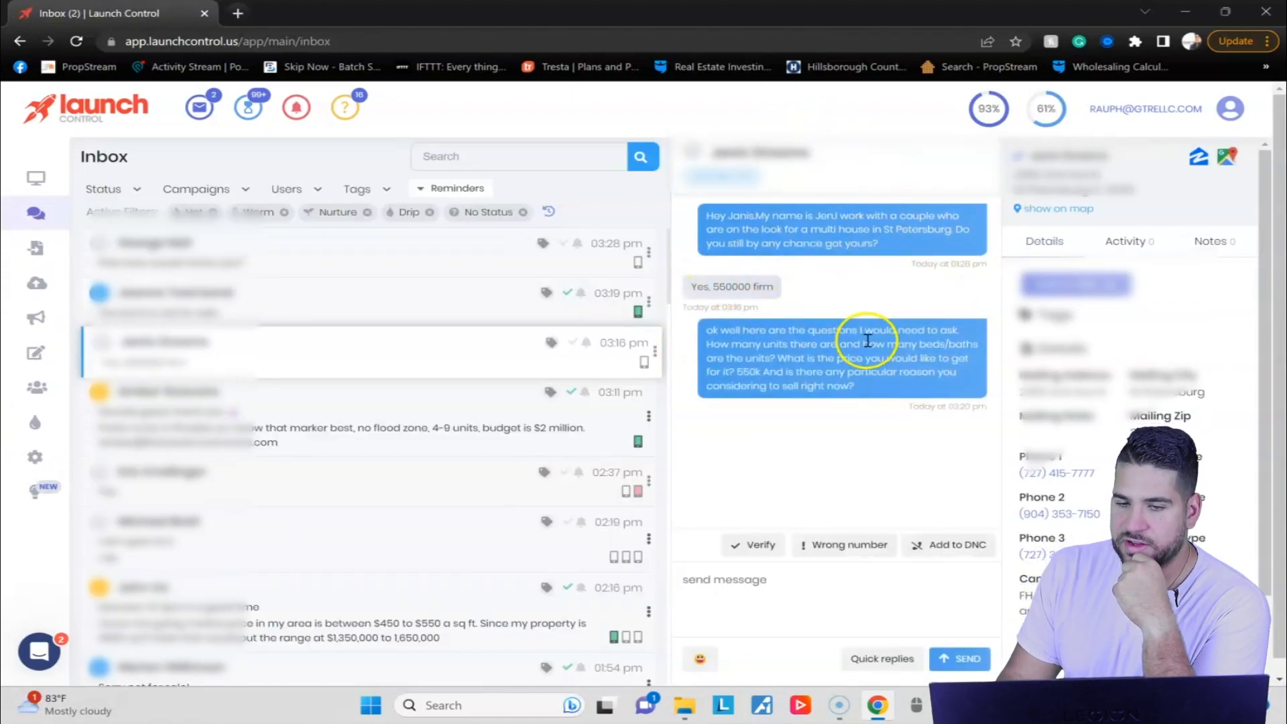
Bring up the quick replies for this conversation and read through the canned responses, including "Would consider an offer".
left_click(877, 662)
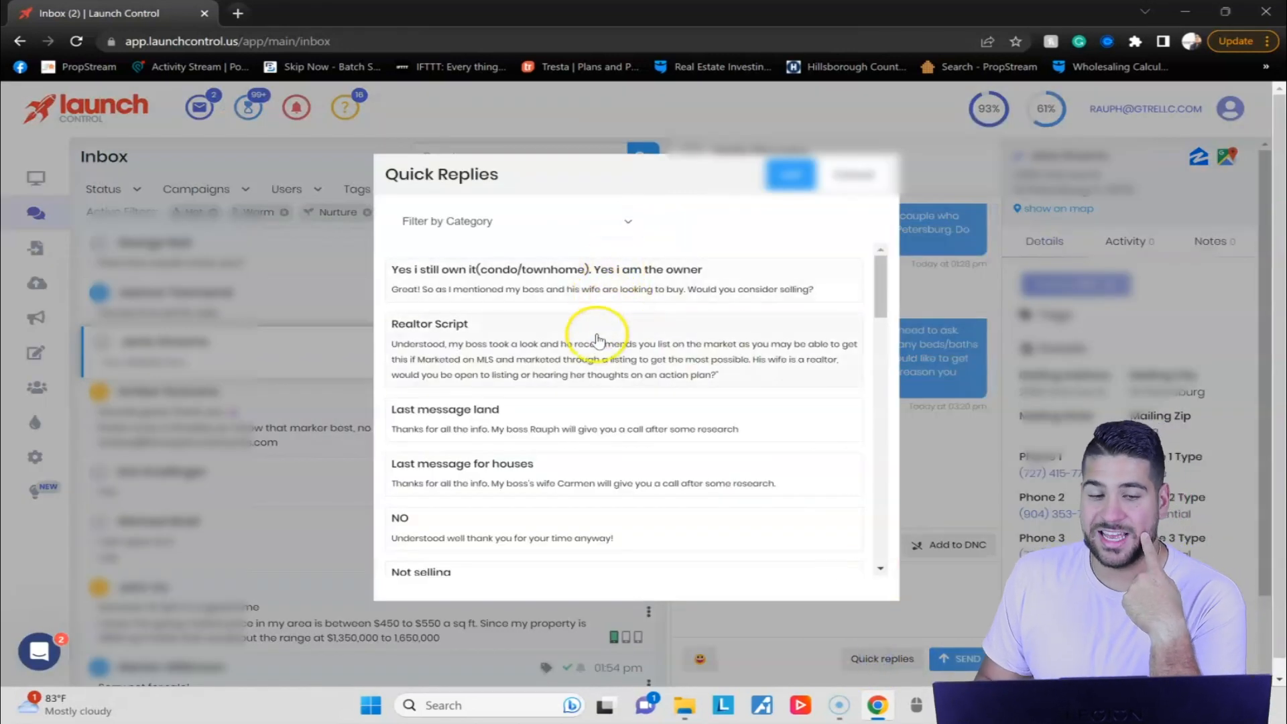
scroll(541, 269, "down", 10)
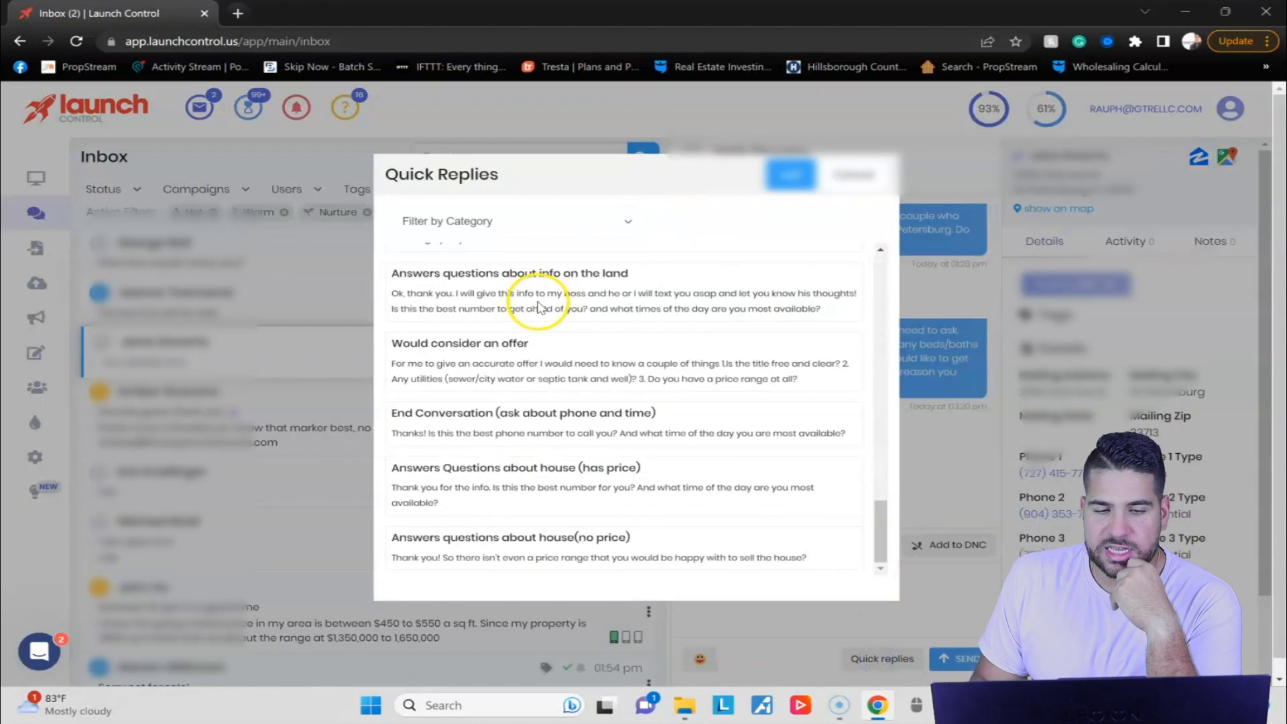
scroll(483, 526, "down", 5)
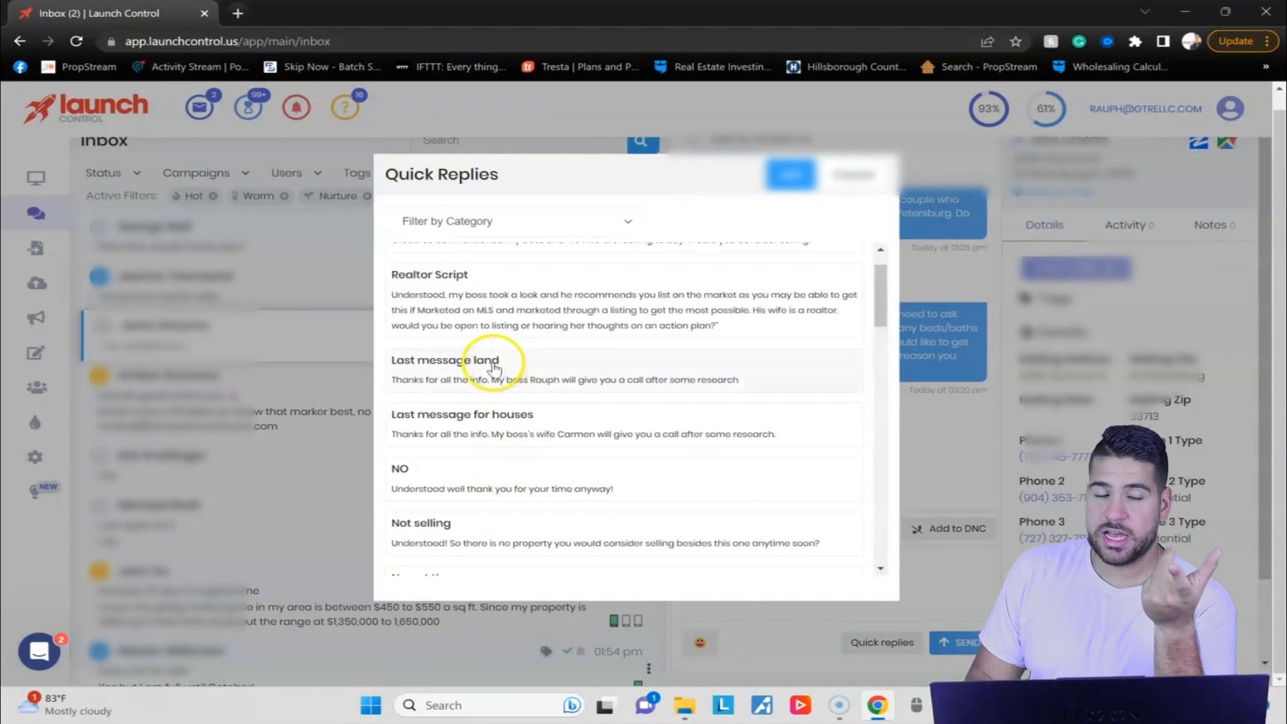
scroll(494, 368, "down", 3)
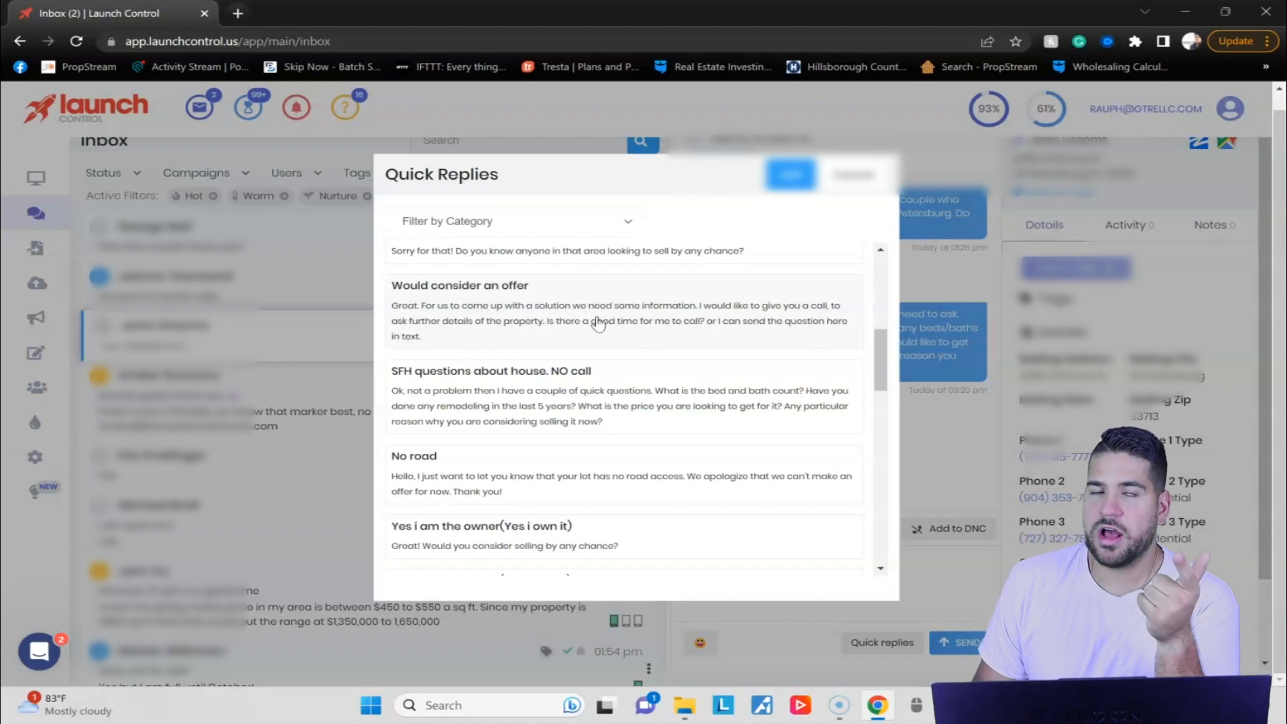
left_click(589, 326)
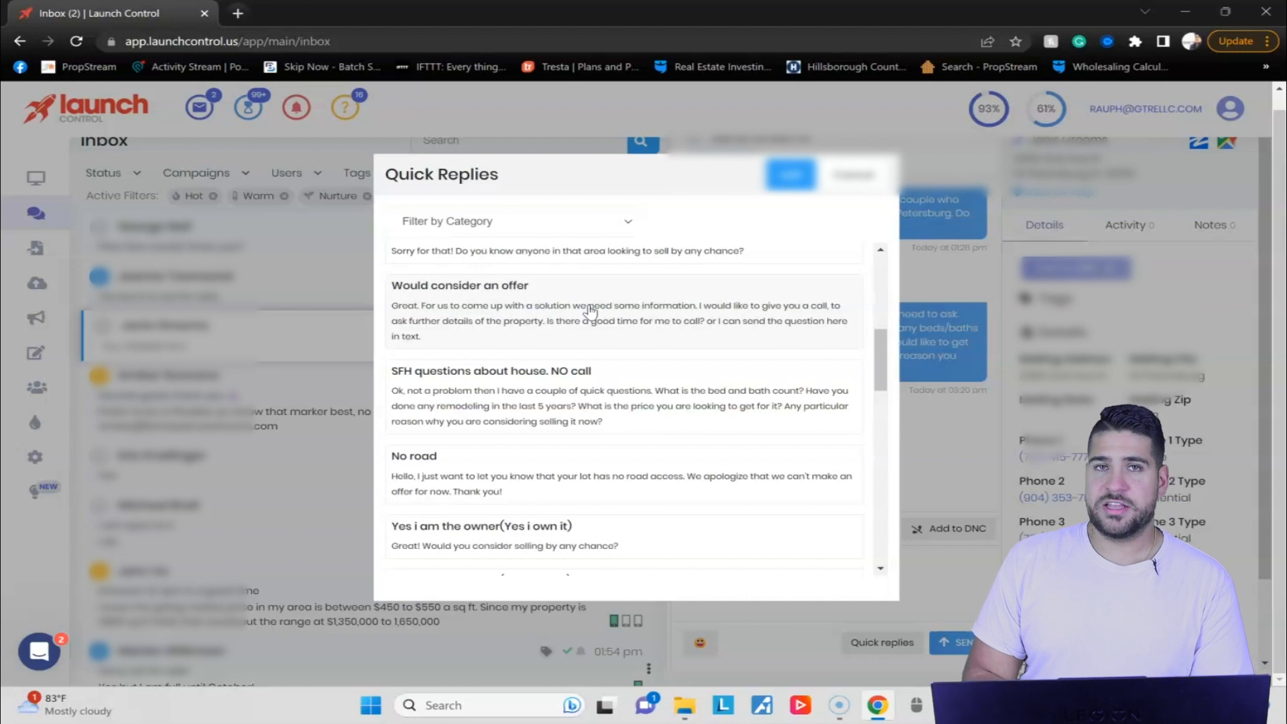
scroll(771, 302, "down", 3)
scroll(718, 387, "up", 3)
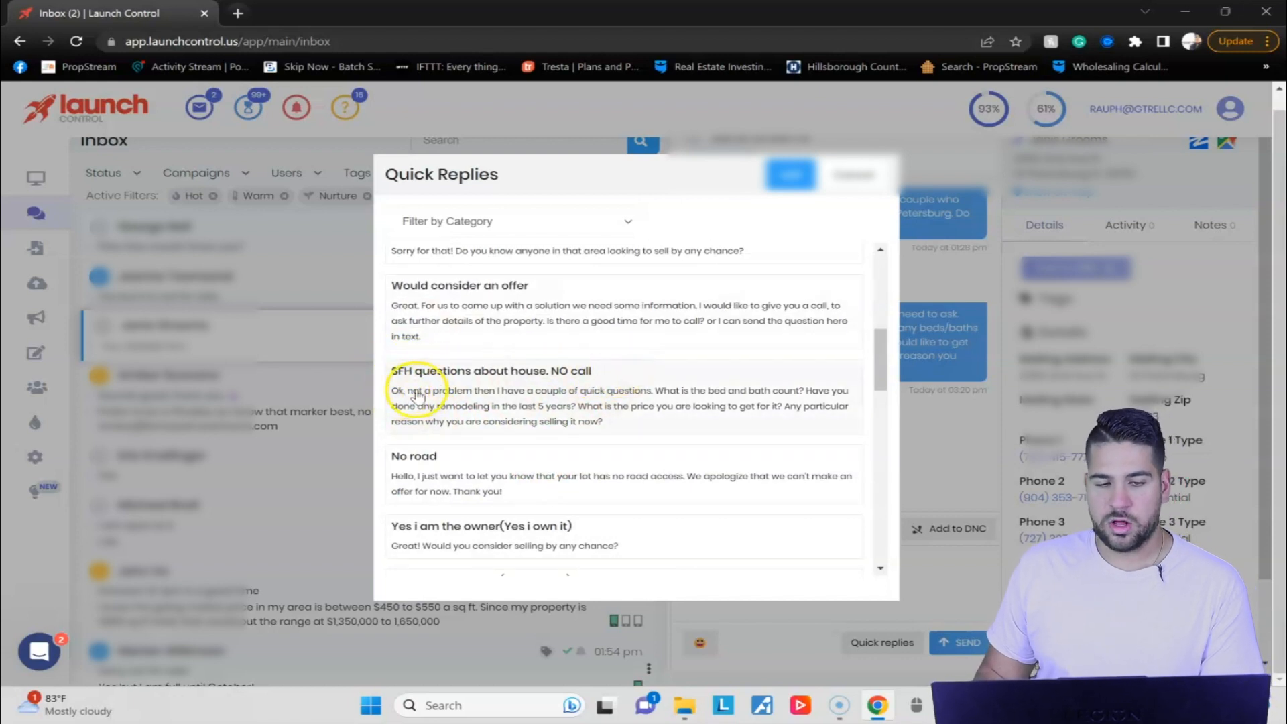
scroll(443, 356, "up", 5)
scroll(469, 356, "down", 5)
Insert the "SFH questions about house. NO call" quick reply into the message draft and clear the draft without sending it.
left_click(516, 480)
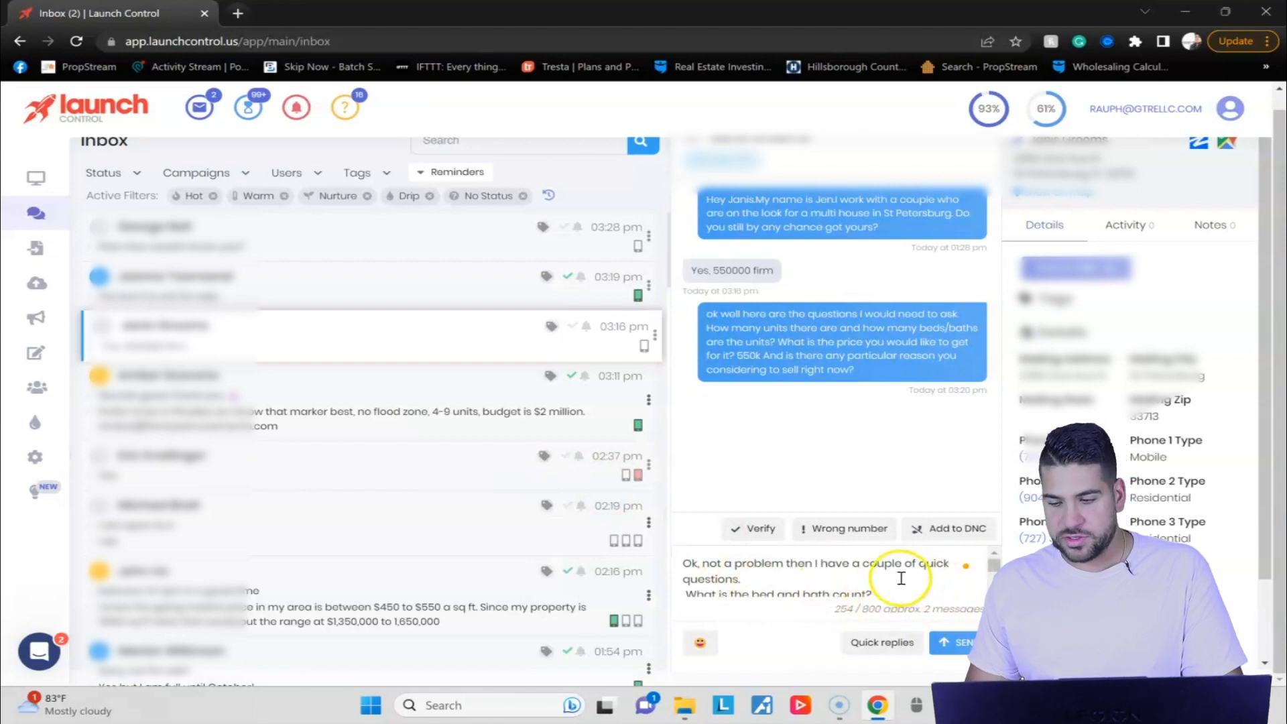
scroll(682, 566, "down", 2)
left_click_drag(684, 553, 850, 577)
key("BackSpace")
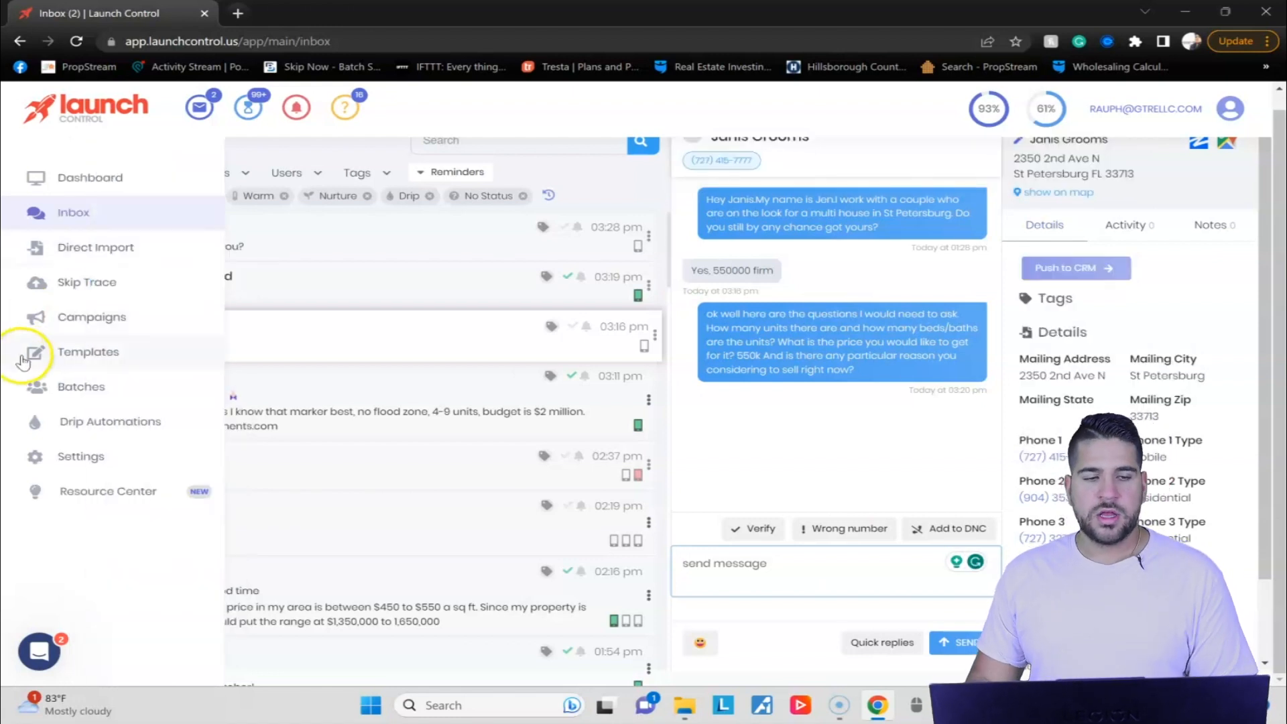
Go to the quick reply templates, look through the list and check the available categories, keeping the filter on All.
left_click(49, 343)
left_click(390, 200)
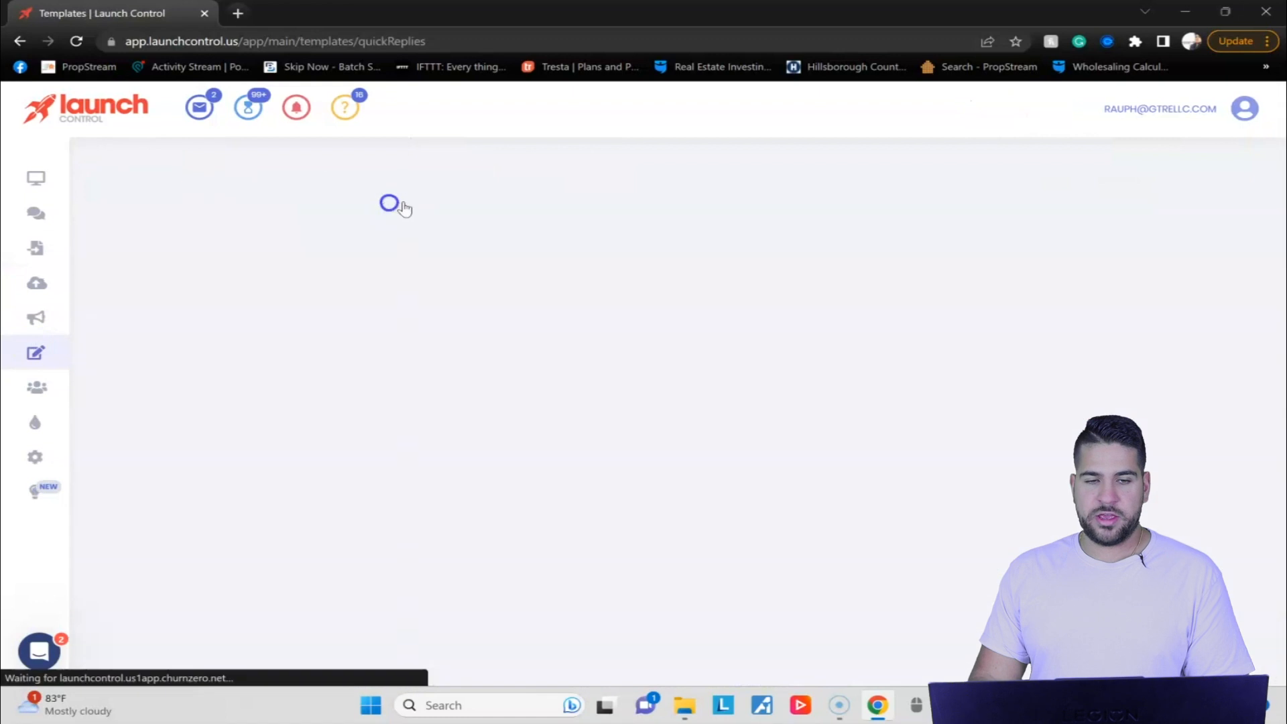
scroll(441, 249, "down", 3)
scroll(451, 357, "up", 3)
left_click(267, 265)
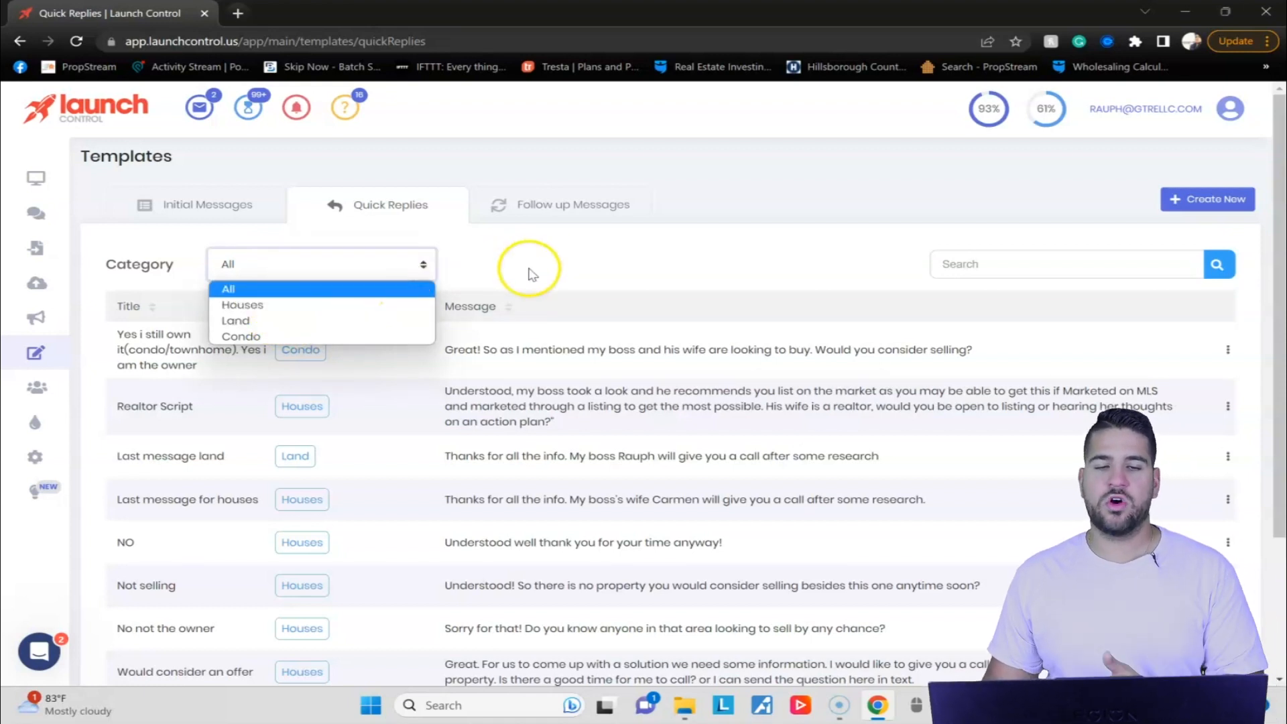
left_click(602, 243)
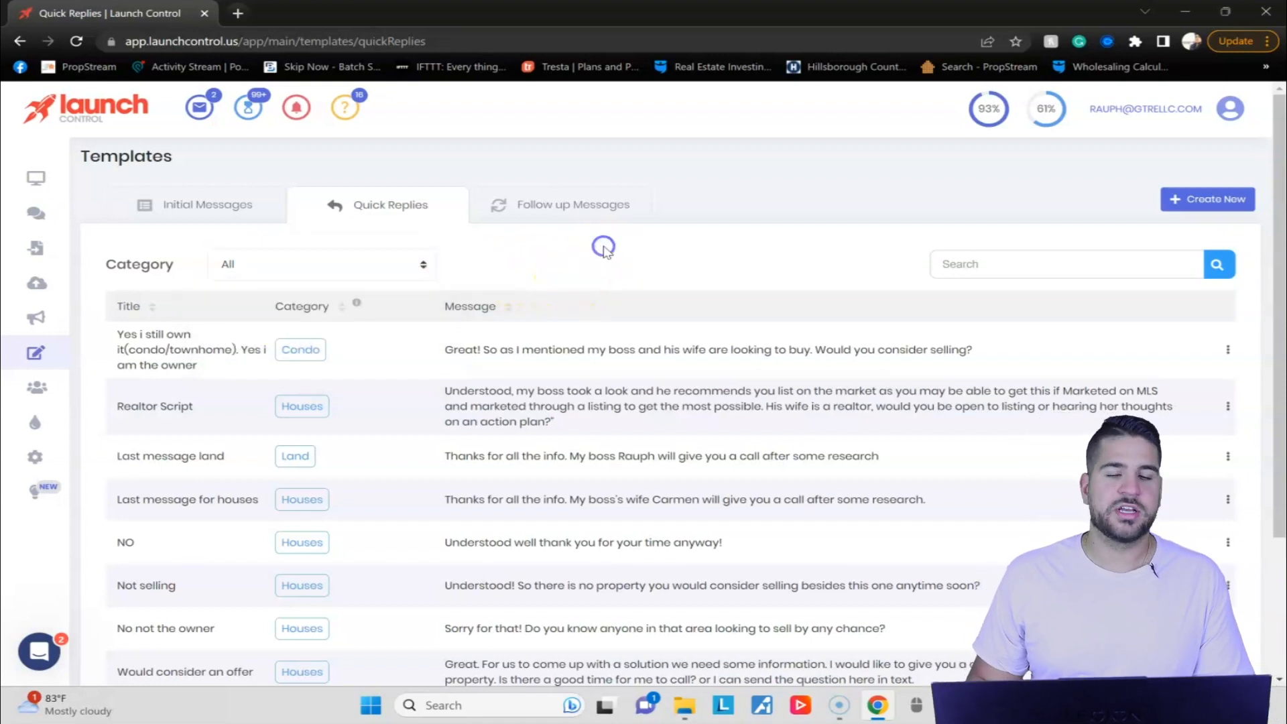
Review the follow-up message templates for land, single-family and multifamily leads.
left_click(634, 215)
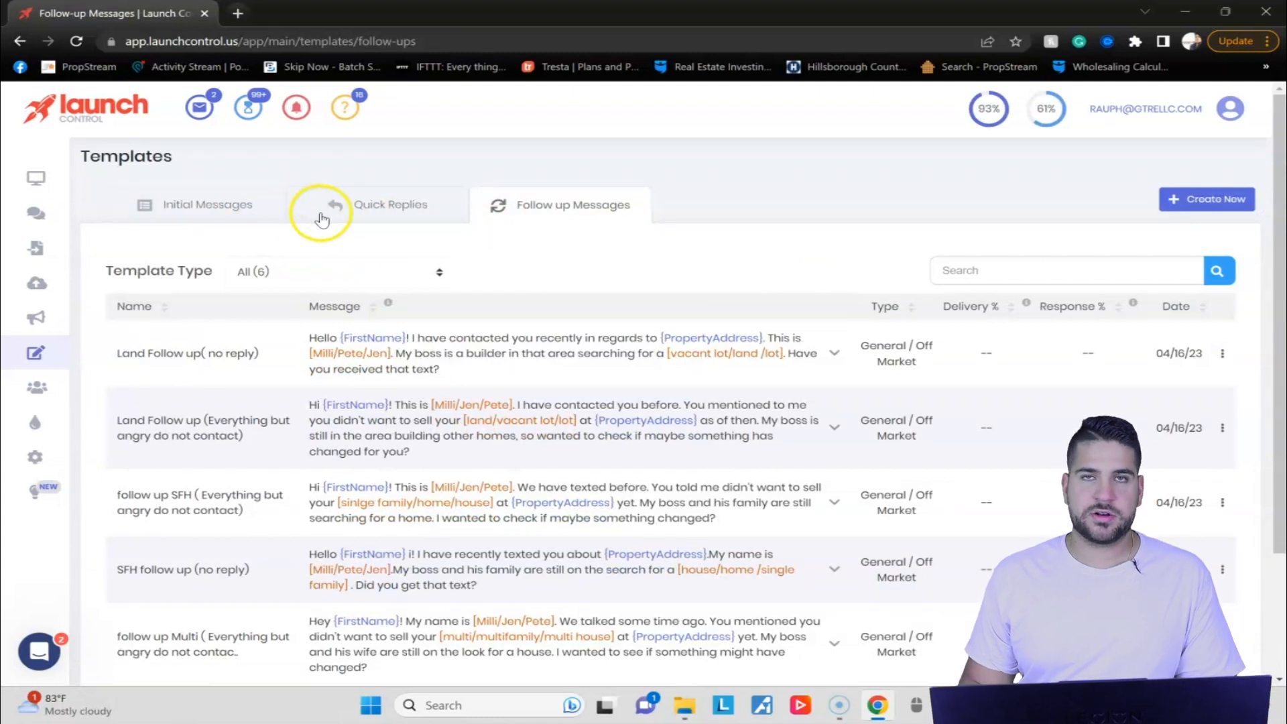
scroll(618, 296, "down", 1)
scroll(619, 303, "up", 1)
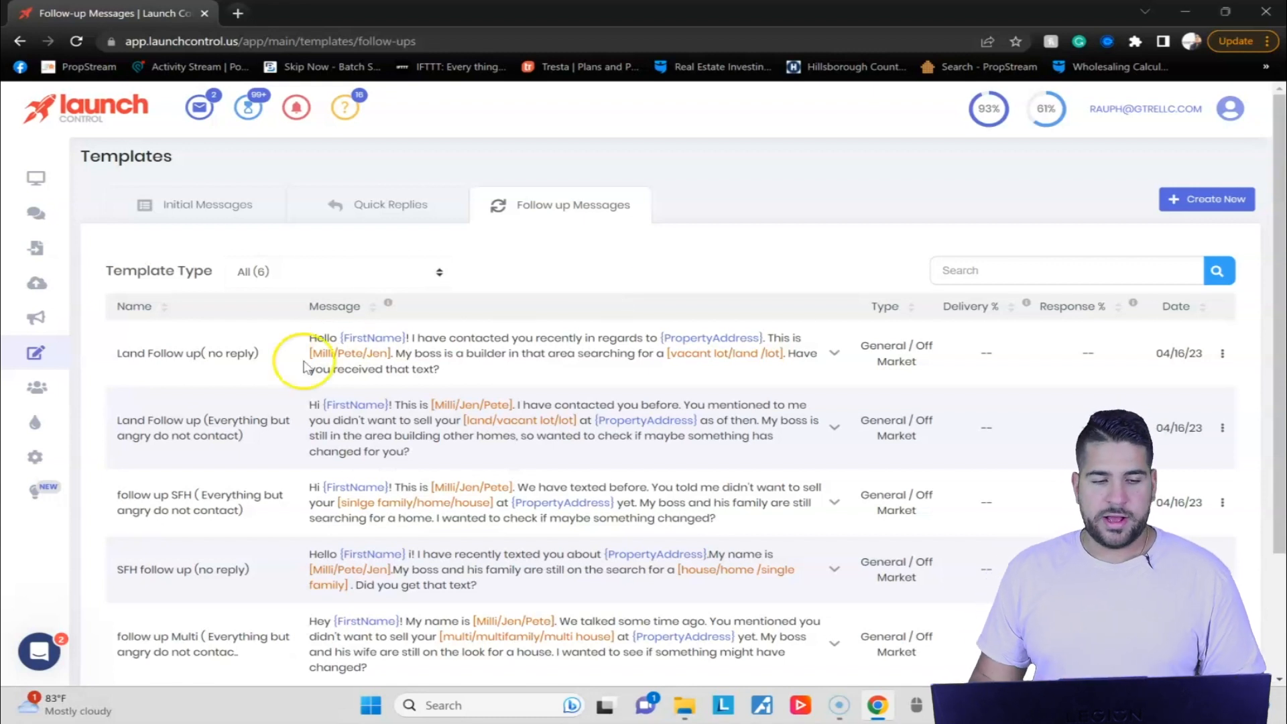
Return to the dashboard to view the account's lead and messaging statistics.
mouse_move(35, 211)
left_click(111, 181)
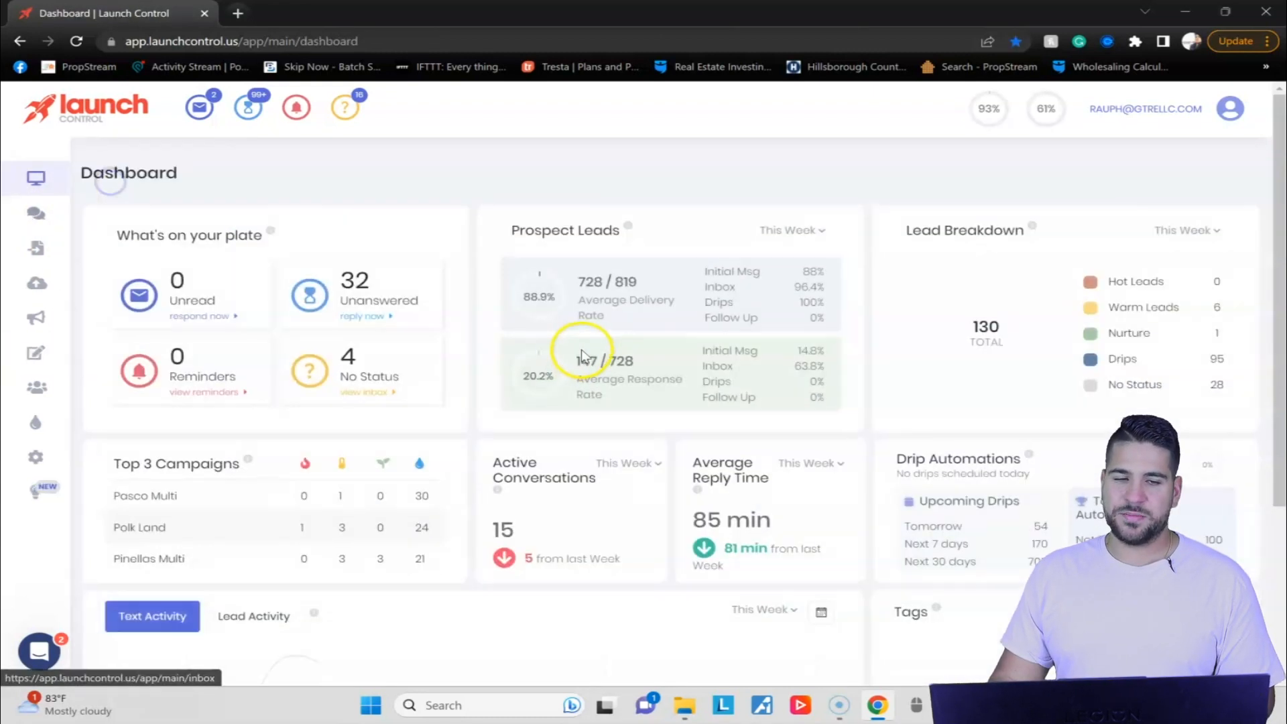